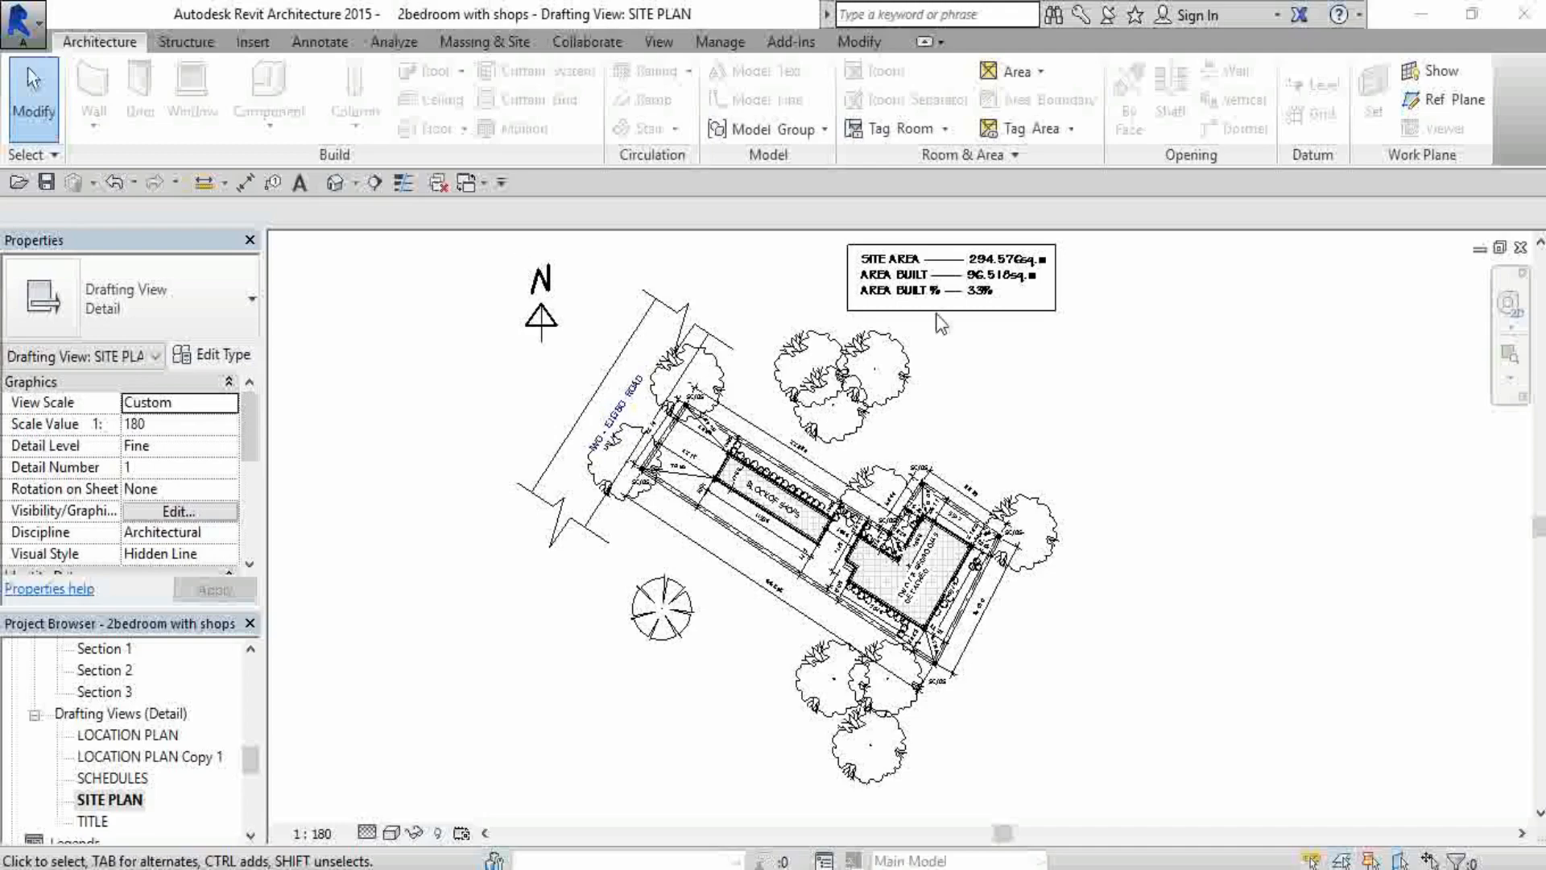
Open the by-element view graphics override for the leftmost tree in the three-tree cluster above the block of shops
click(859, 41)
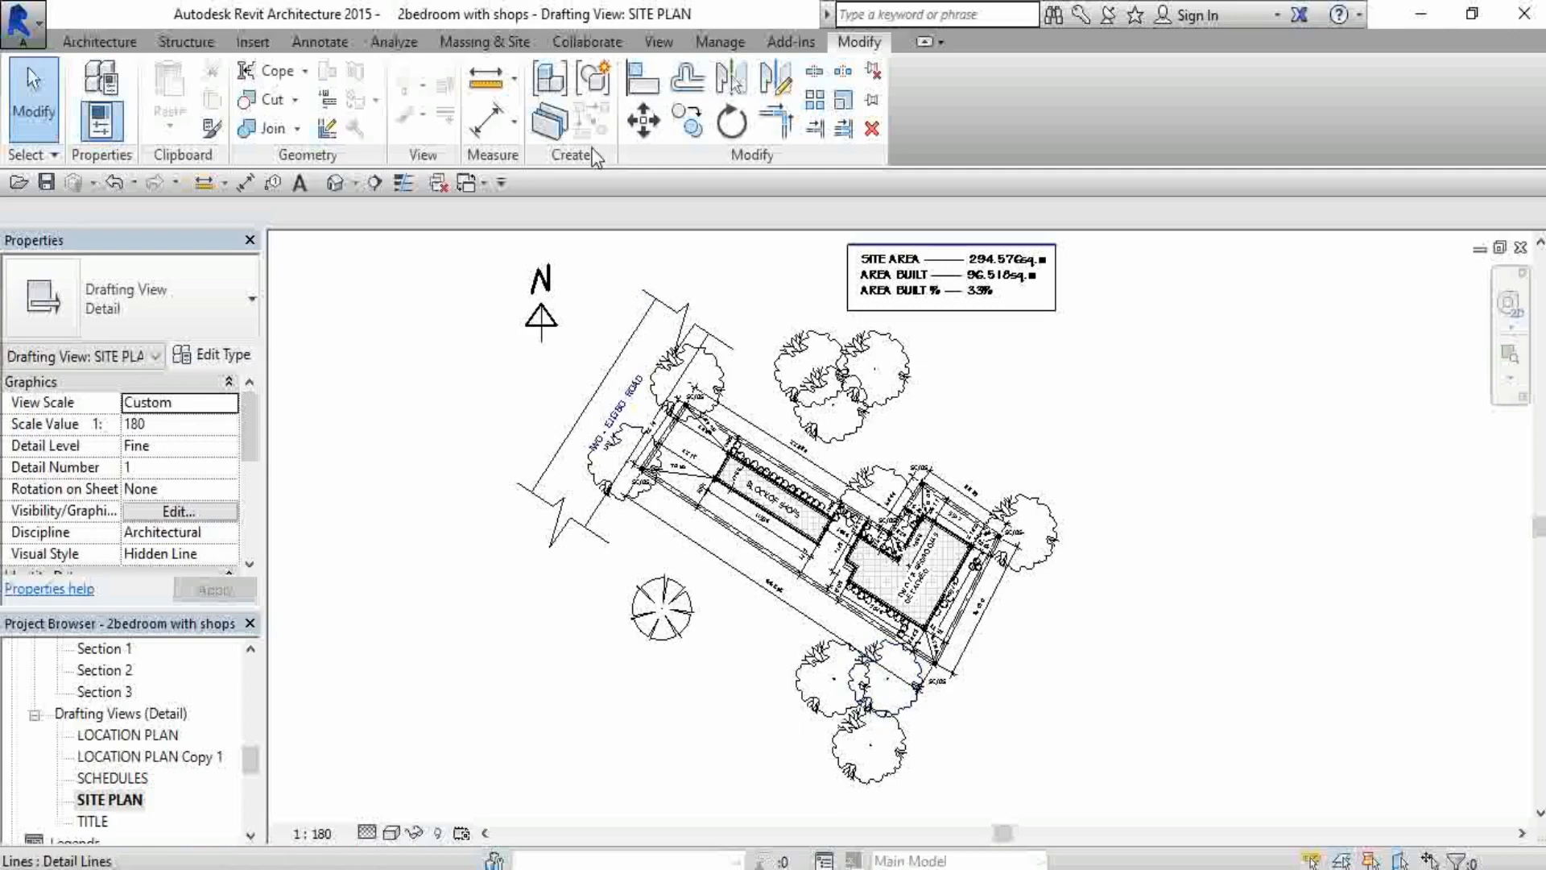
click(785, 361)
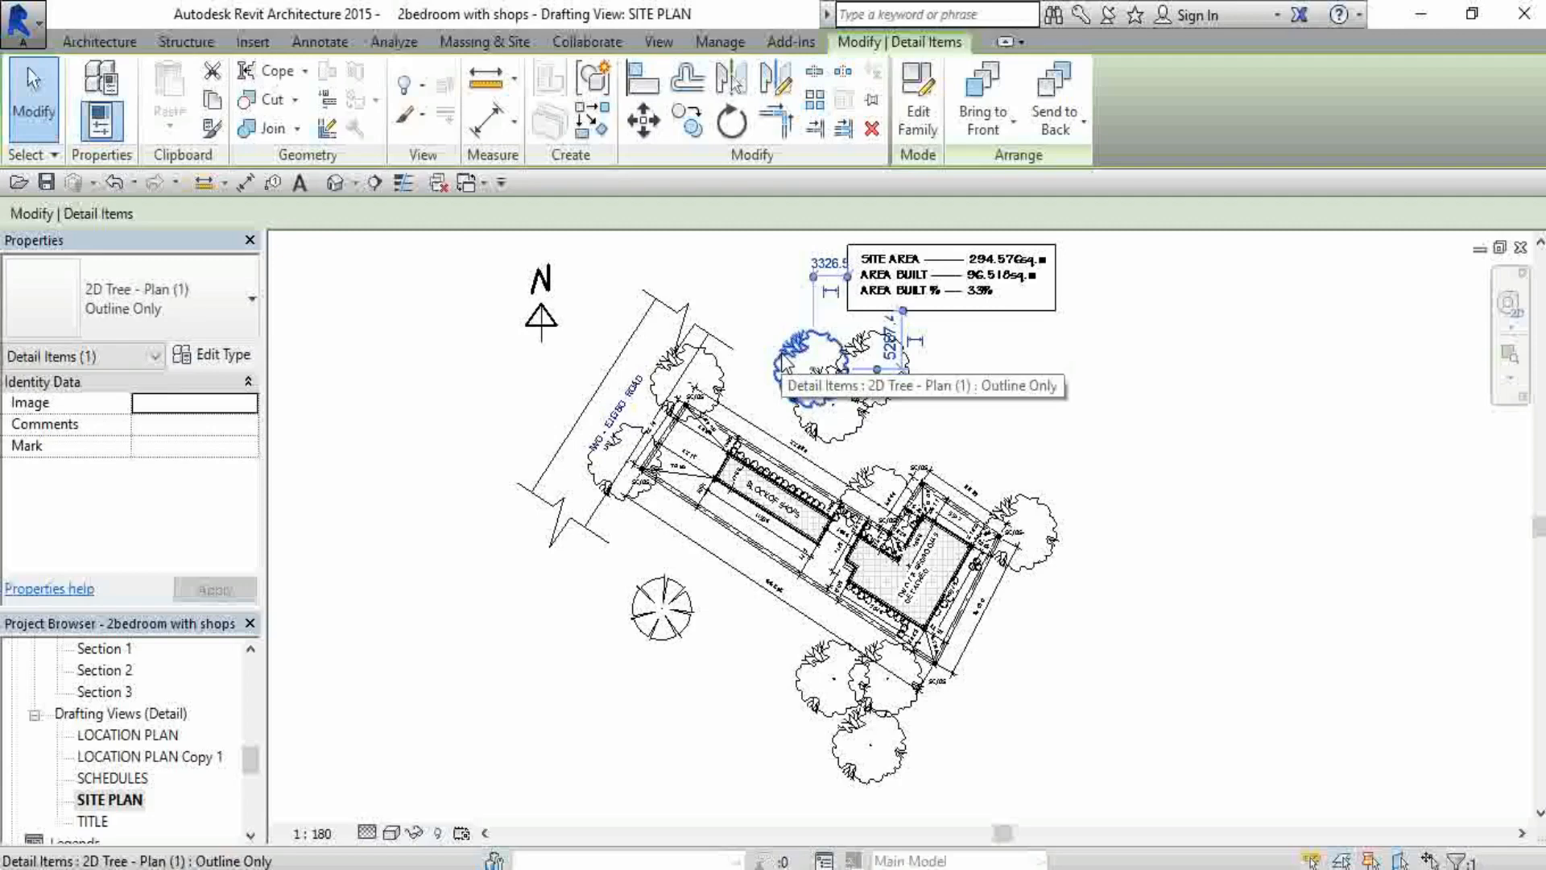
click(407, 118)
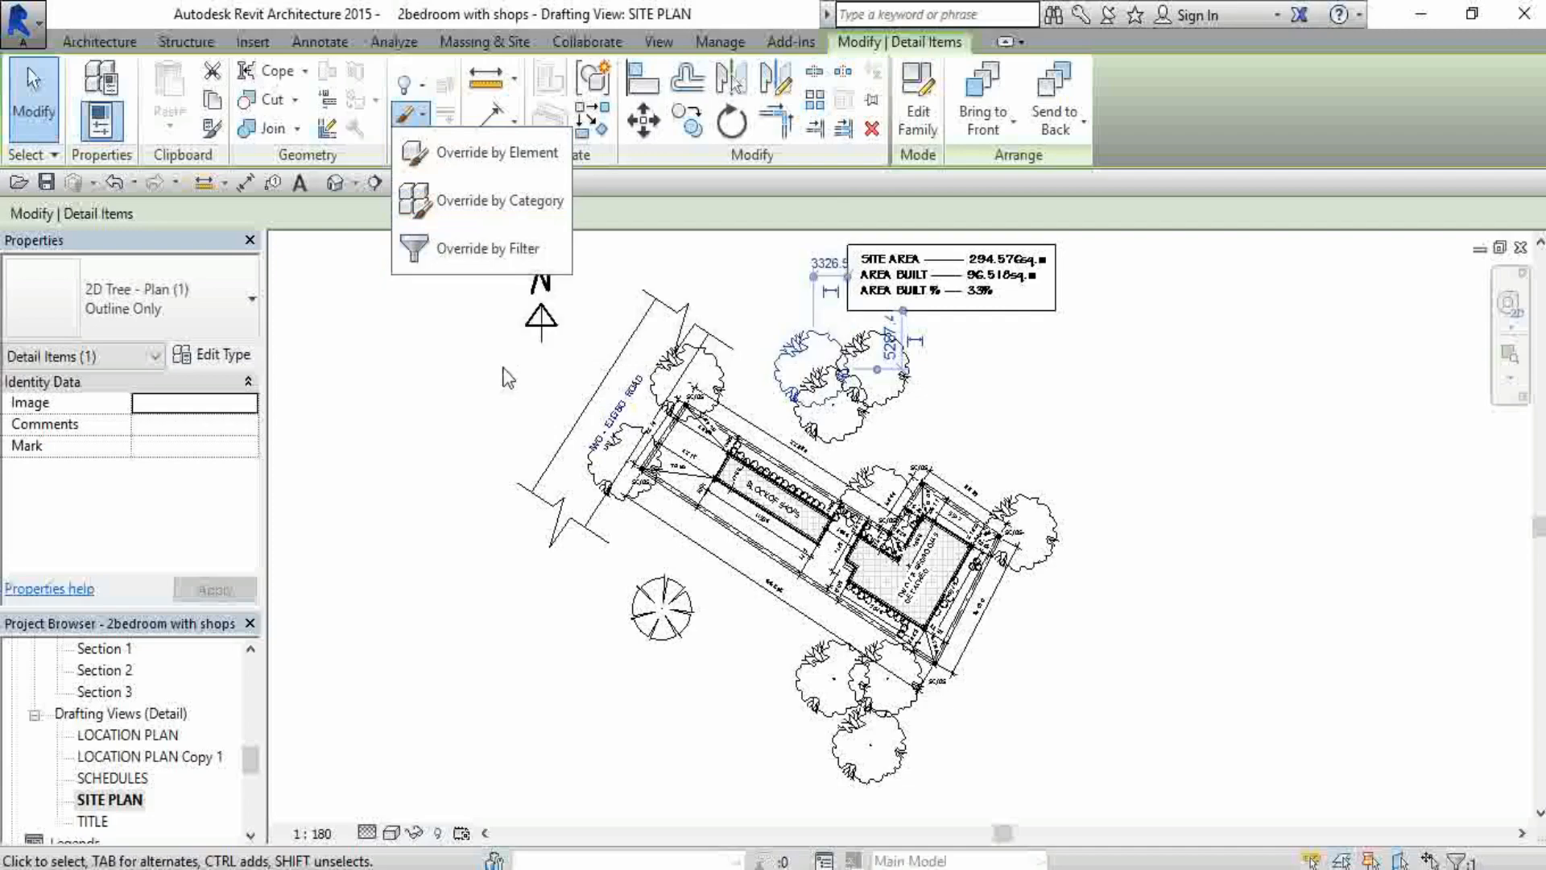
click(480, 162)
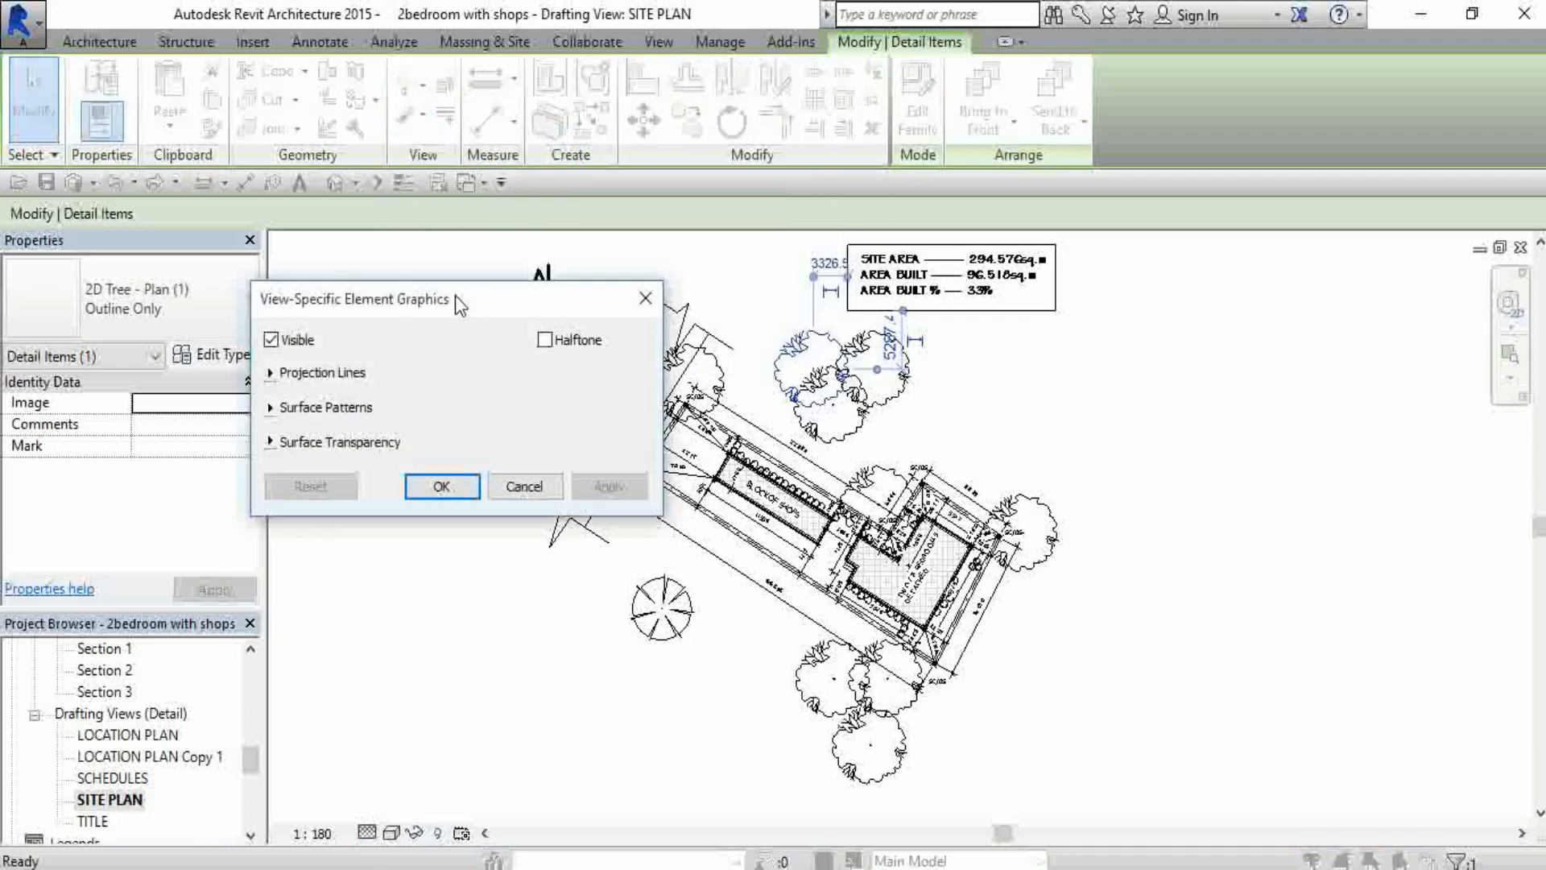
drag(456, 295, 491, 538)
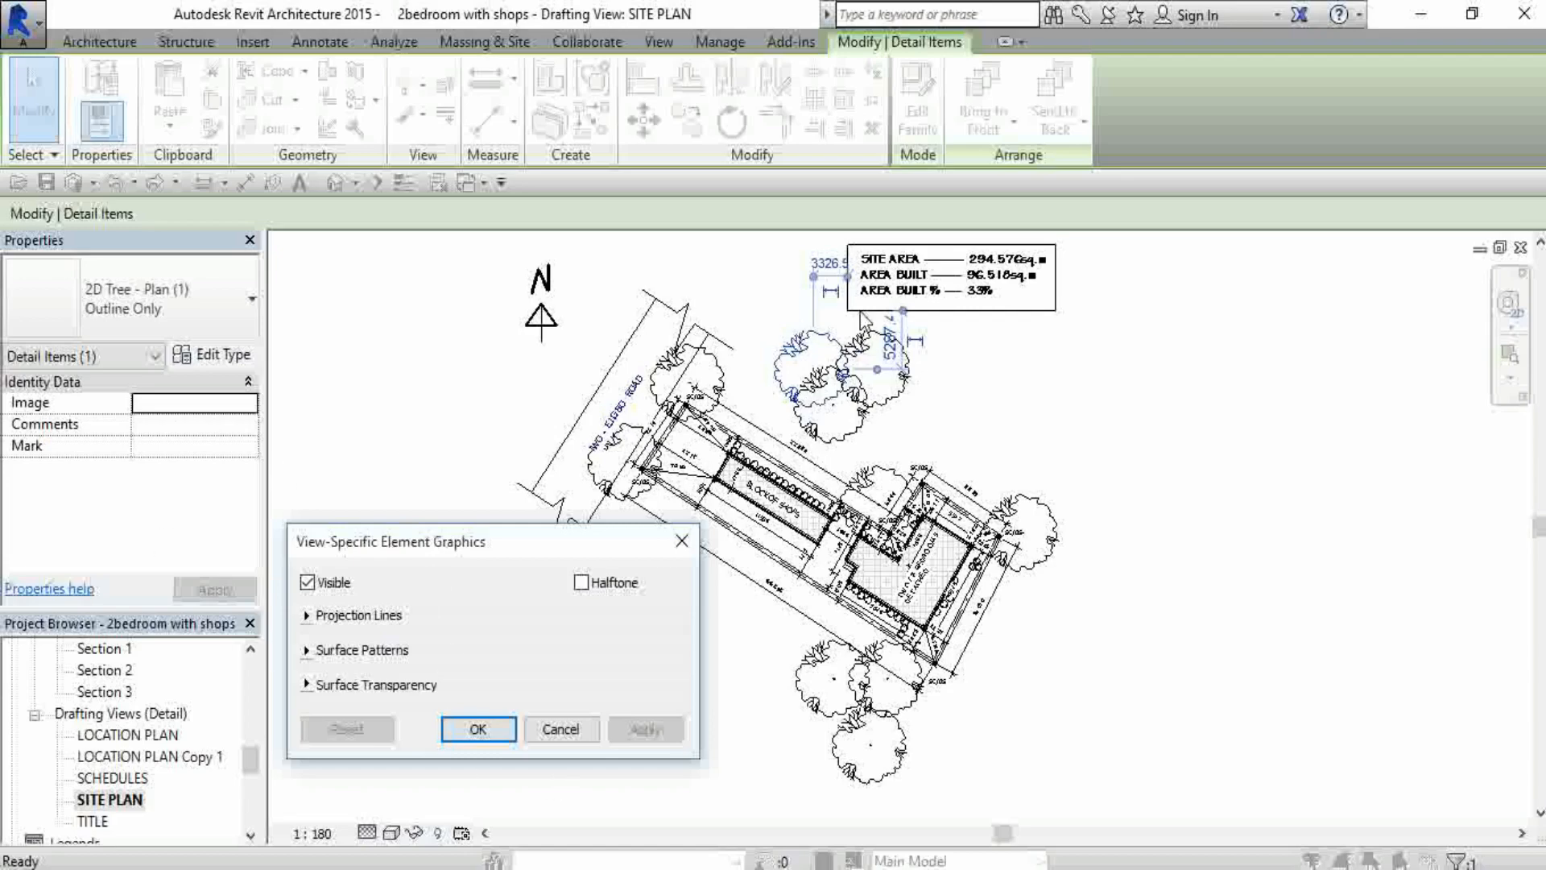
Try the halftone override on the selected tree, applying it and switching it off again
click(580, 582)
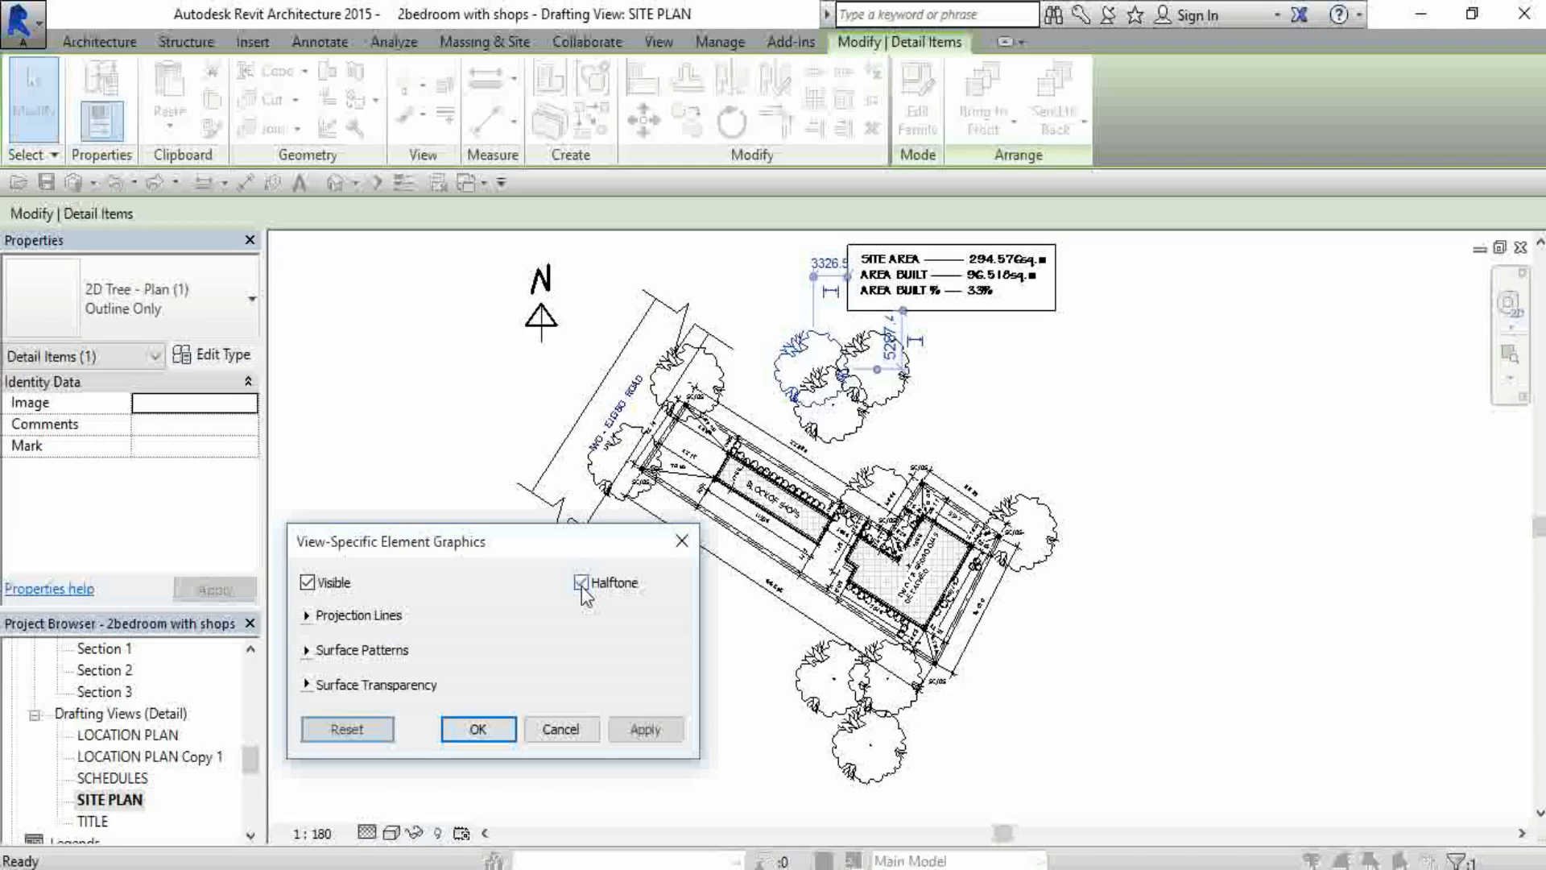
click(647, 731)
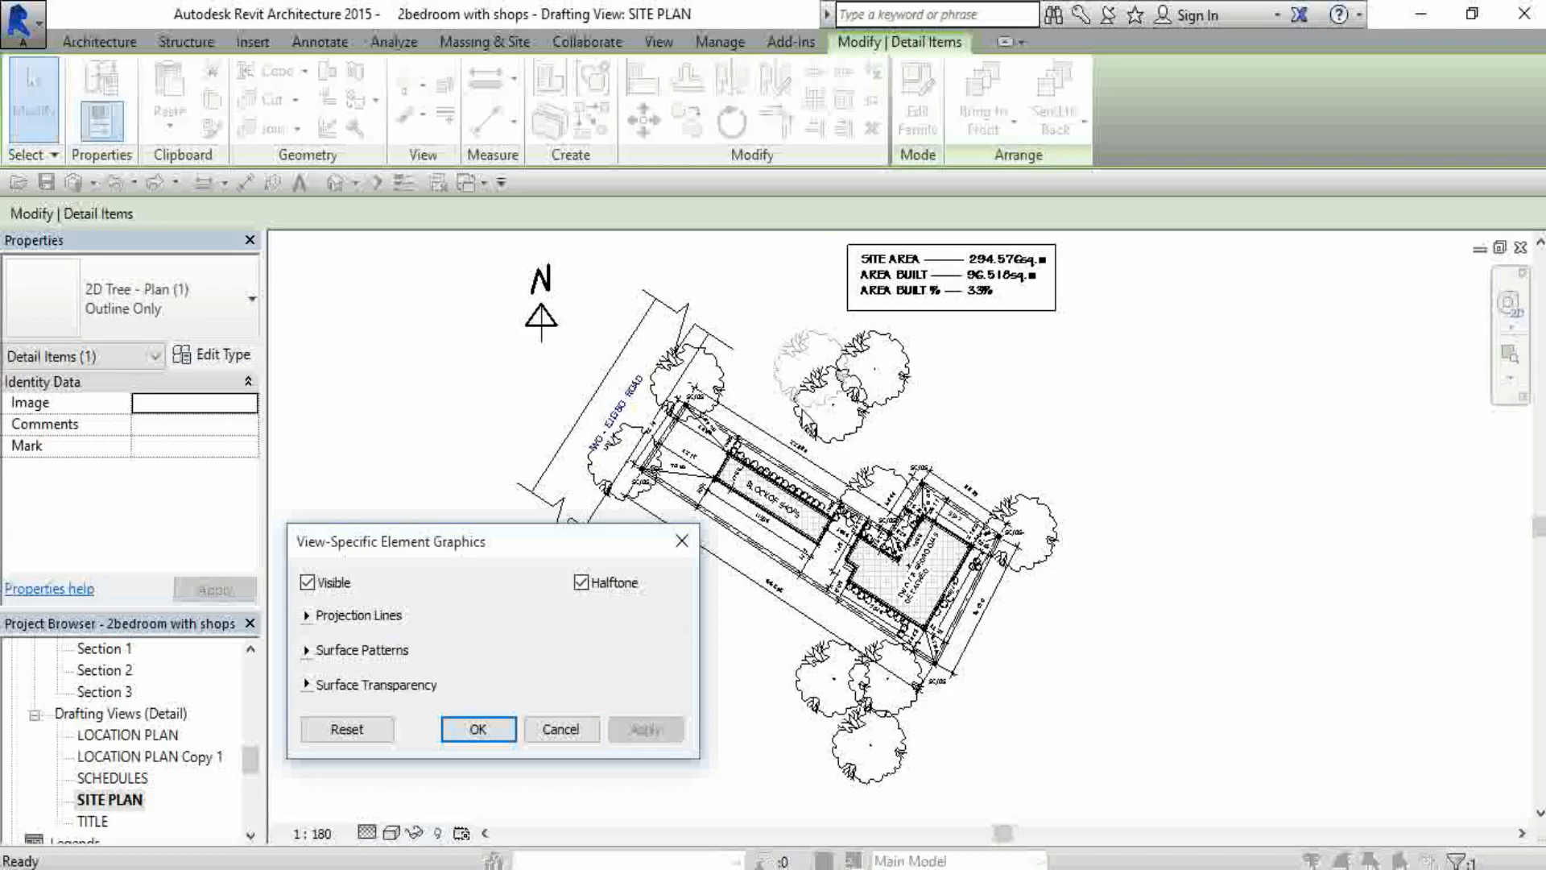
click(581, 583)
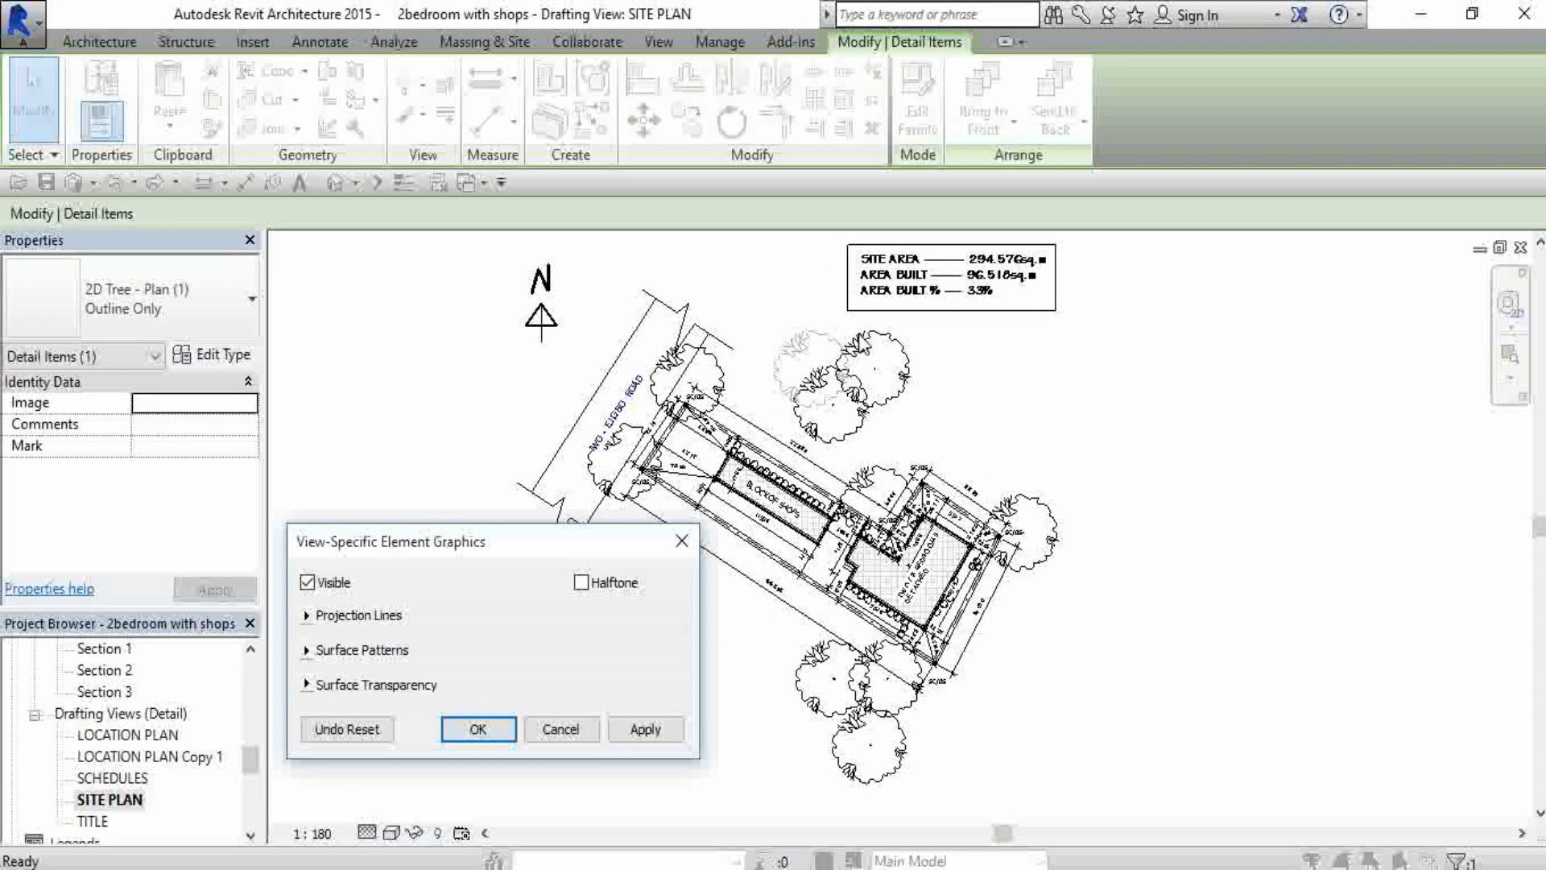
Override the tree's projection lines with weight 1 and the green colour RGB 128-255-000, and apply the override
click(306, 616)
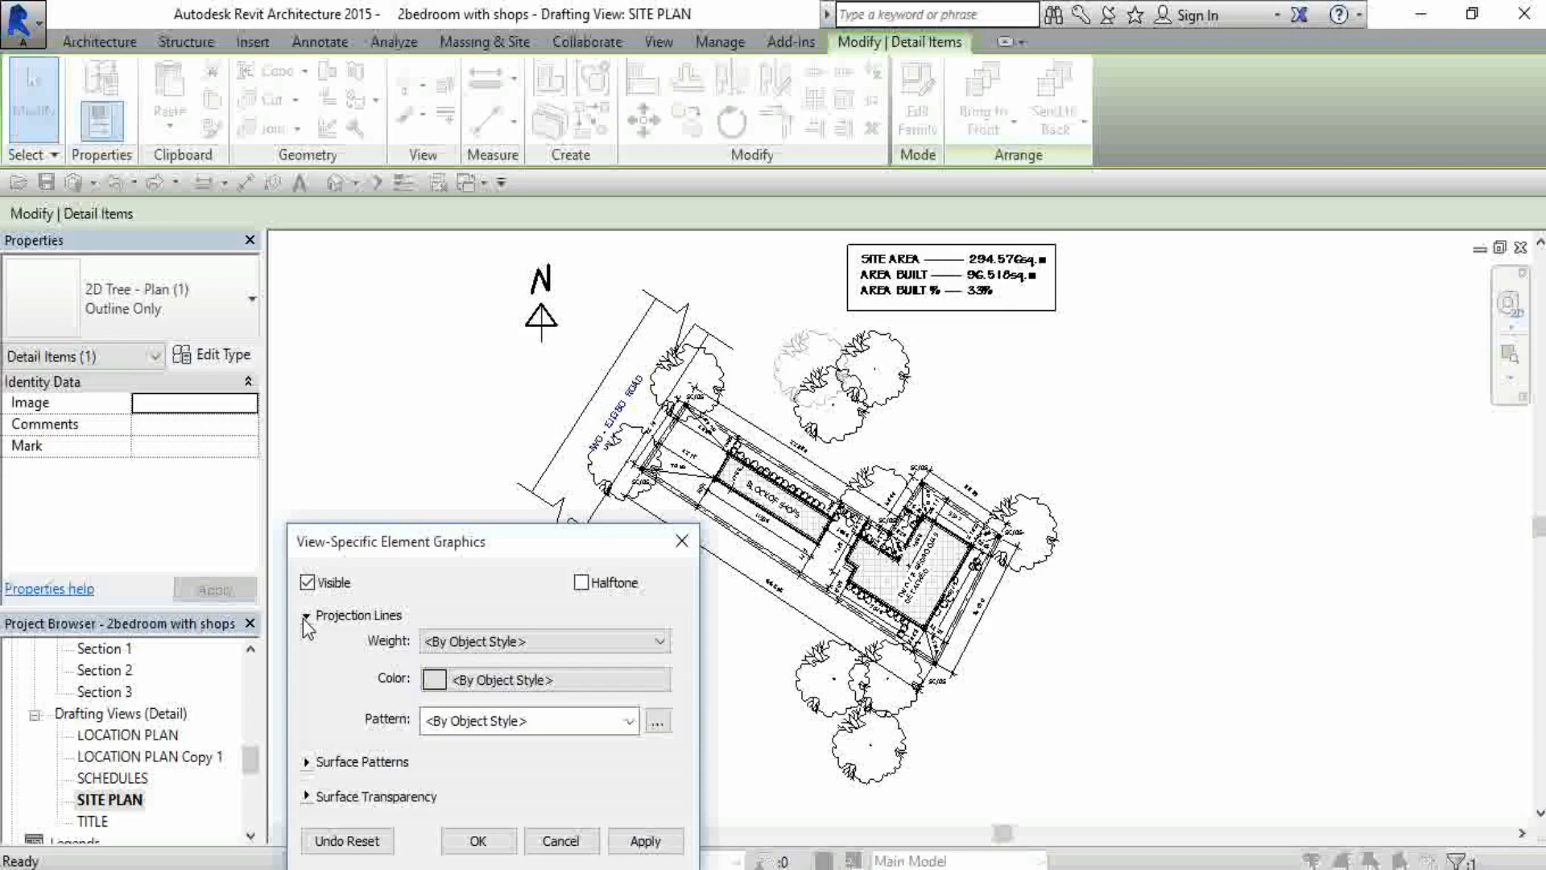
click(468, 641)
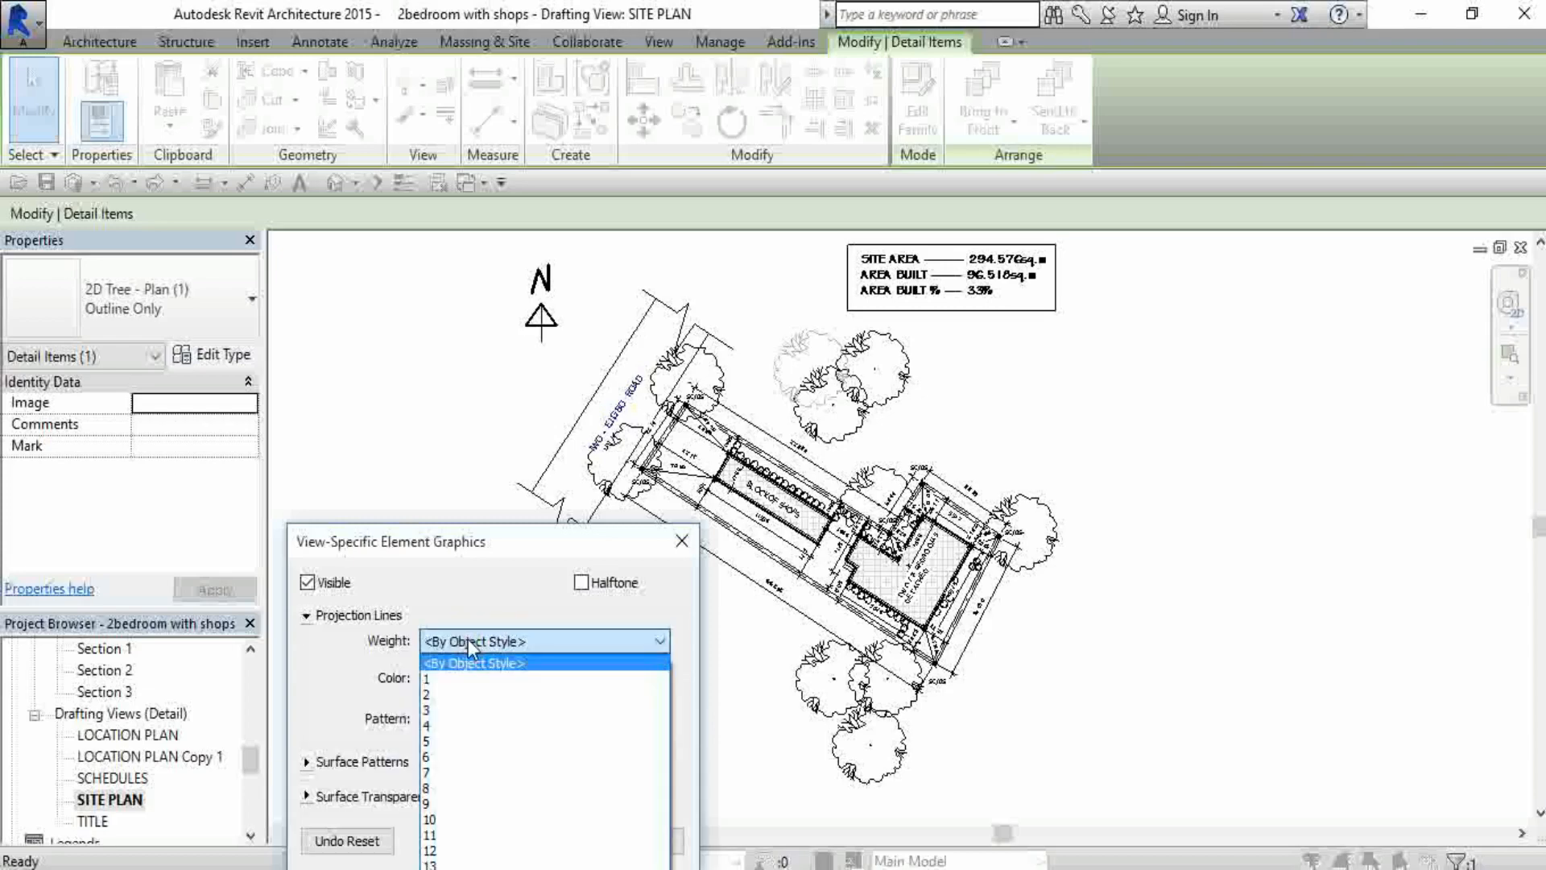
click(453, 680)
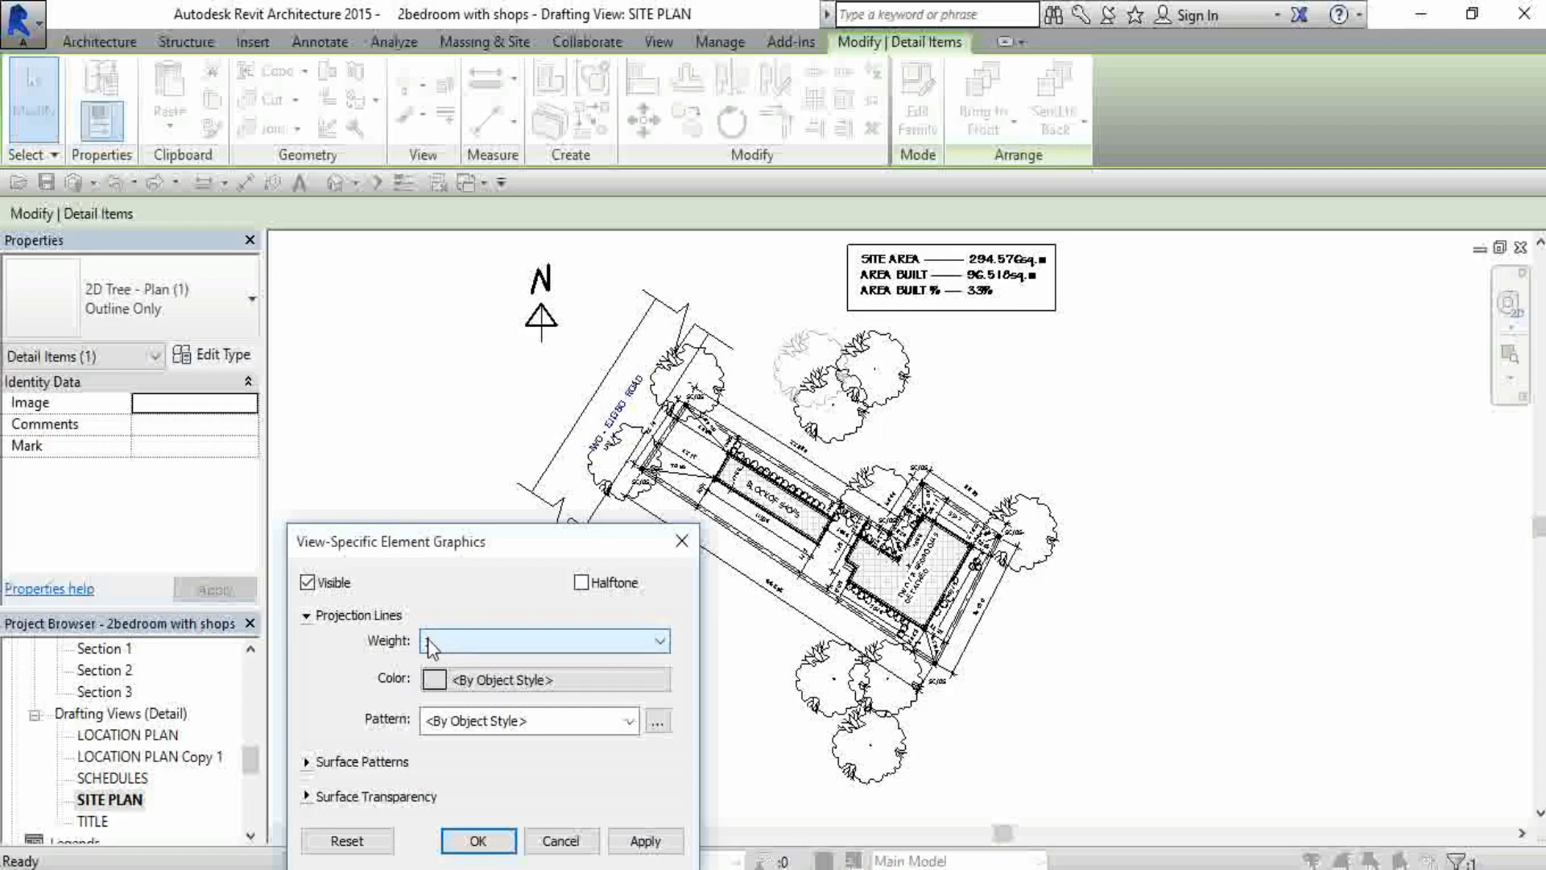
click(442, 676)
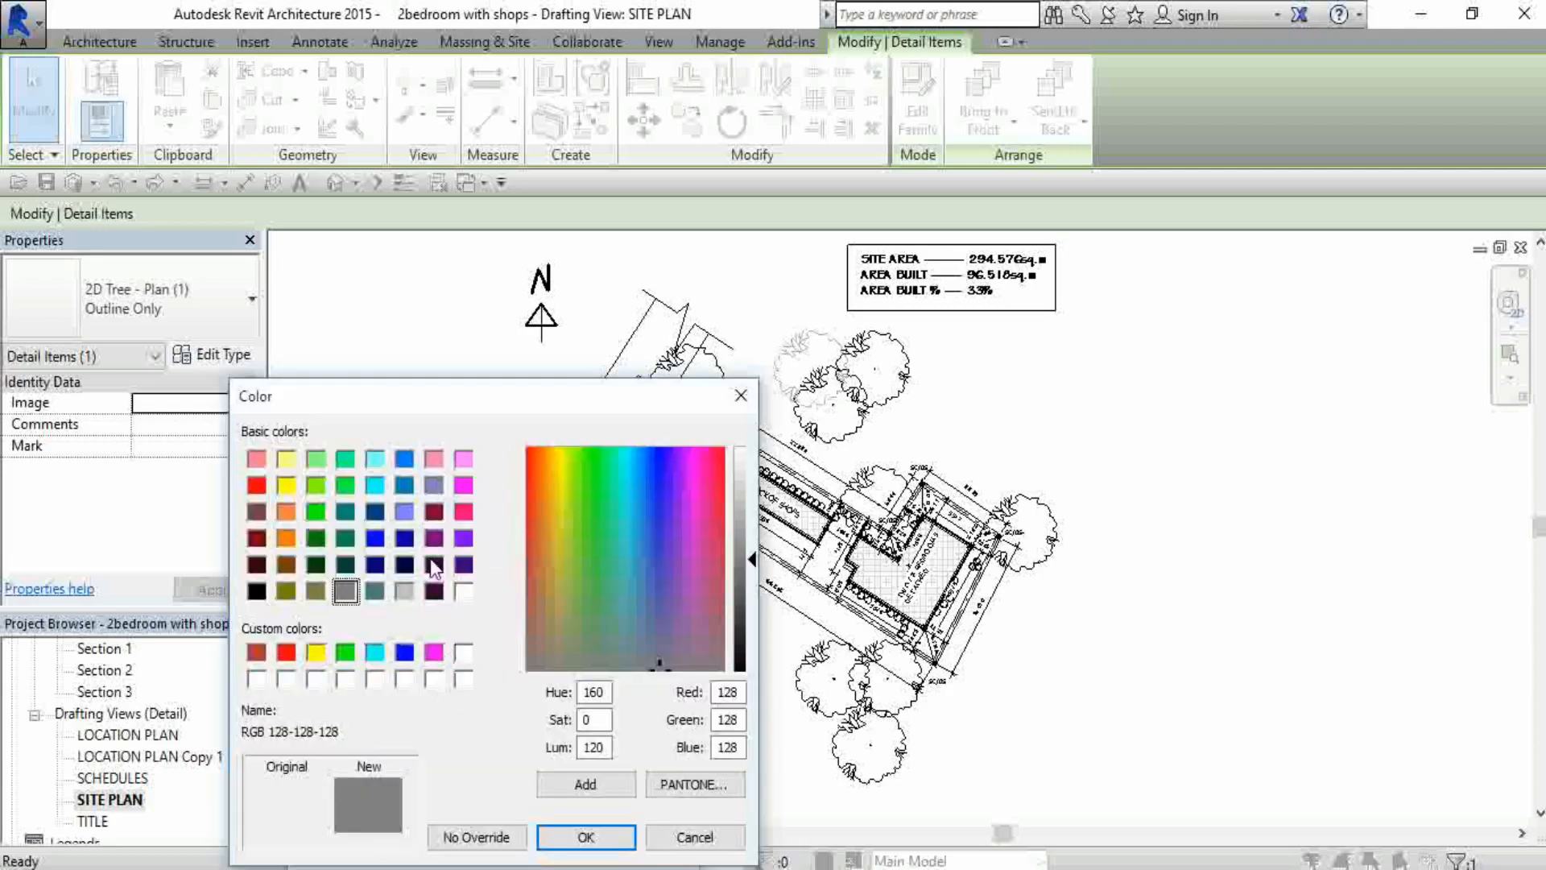
click(317, 485)
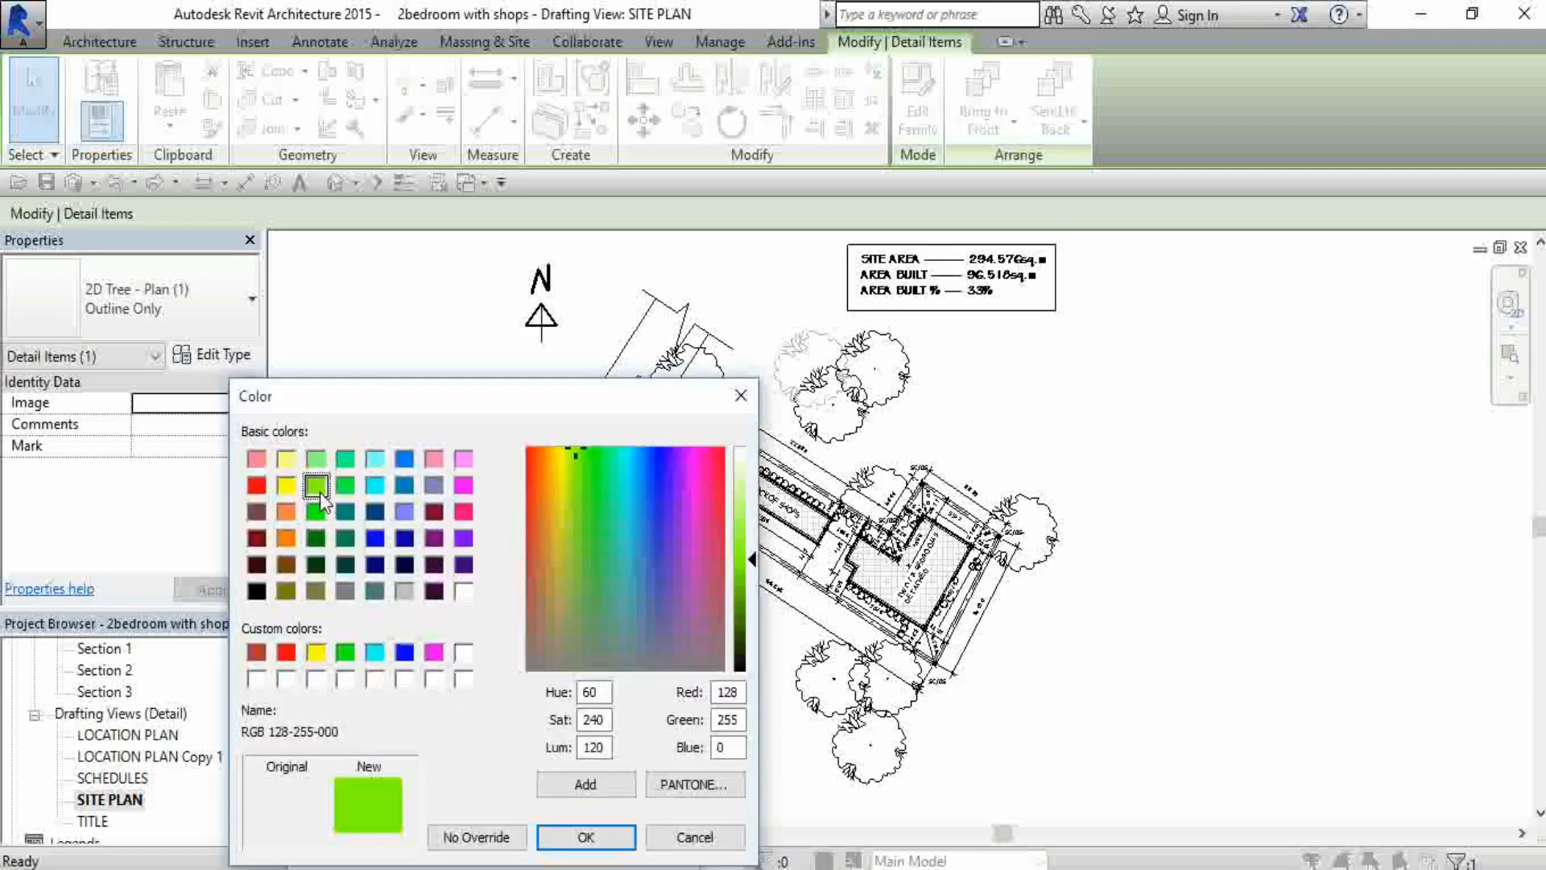
click(586, 837)
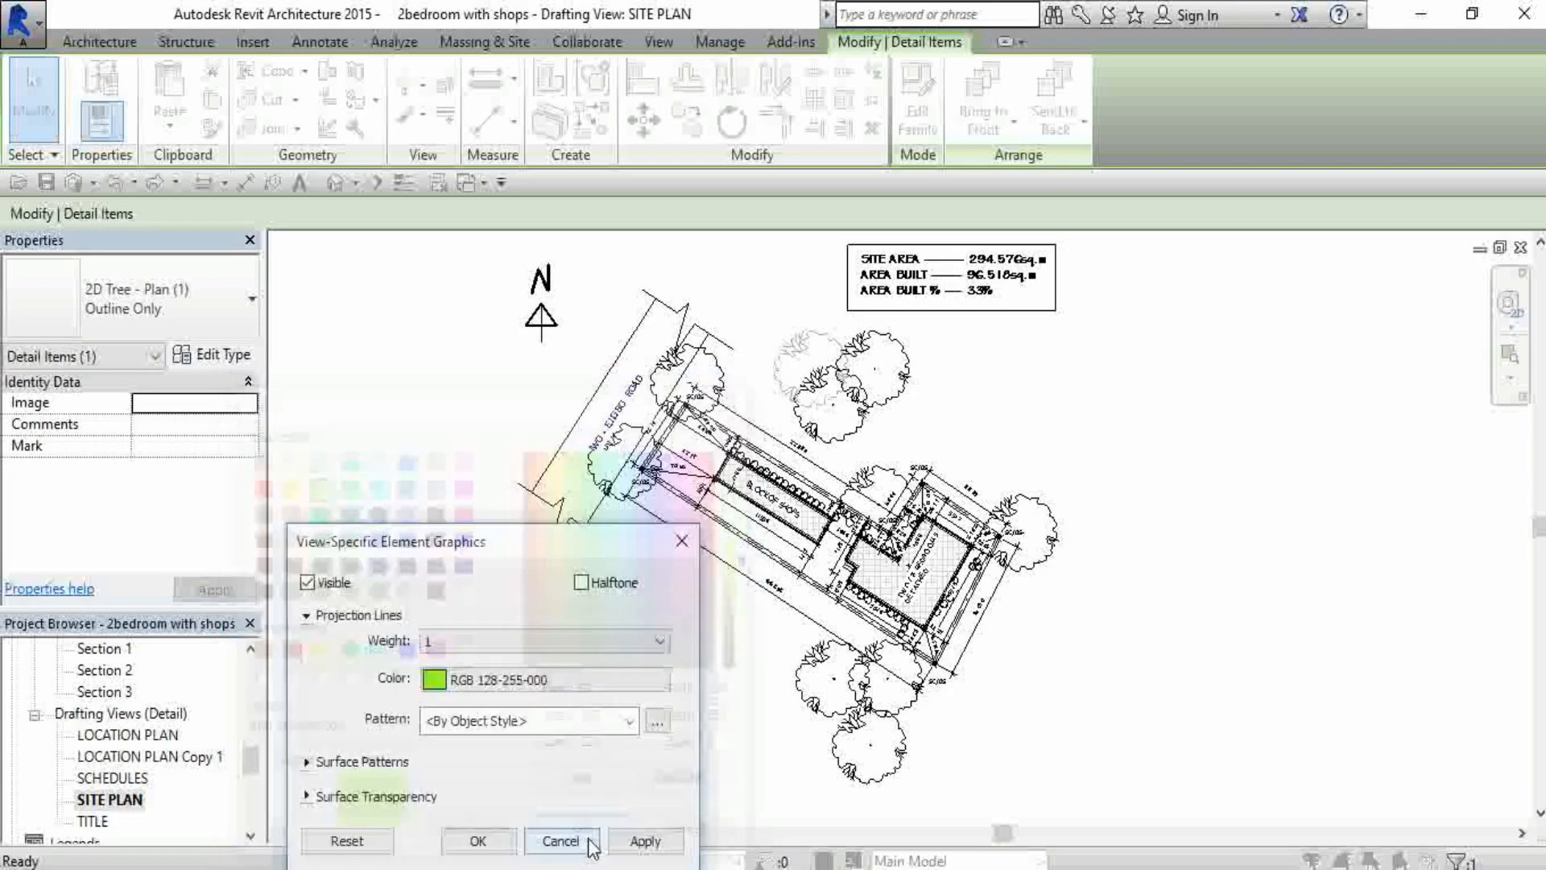
click(649, 842)
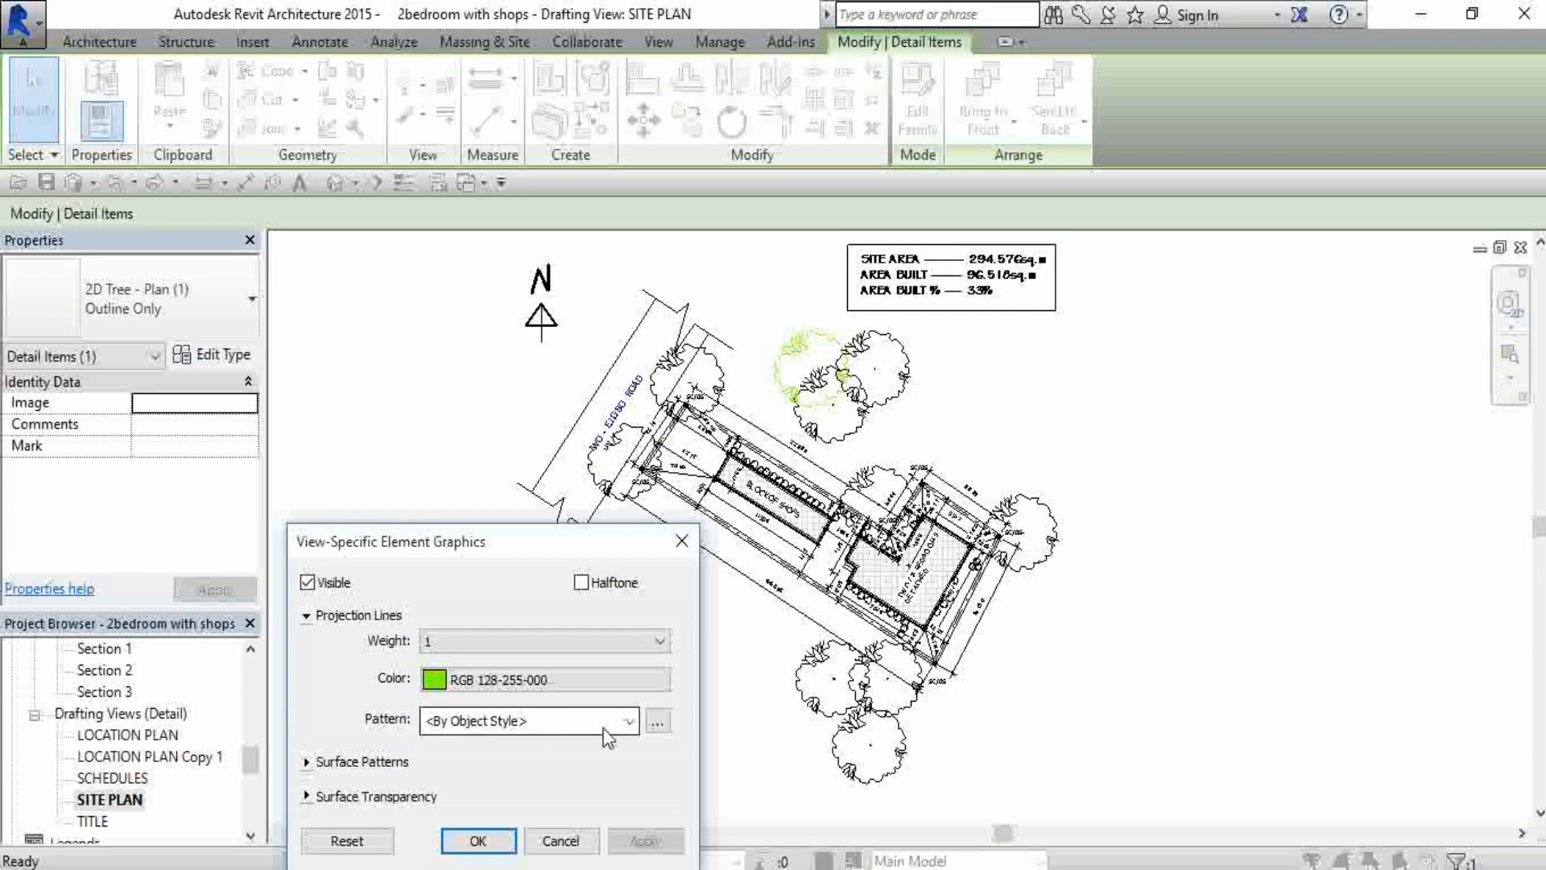
Set the tree's projection line weight to 4, accept the element override, and check the tree's outline up close
click(610, 644)
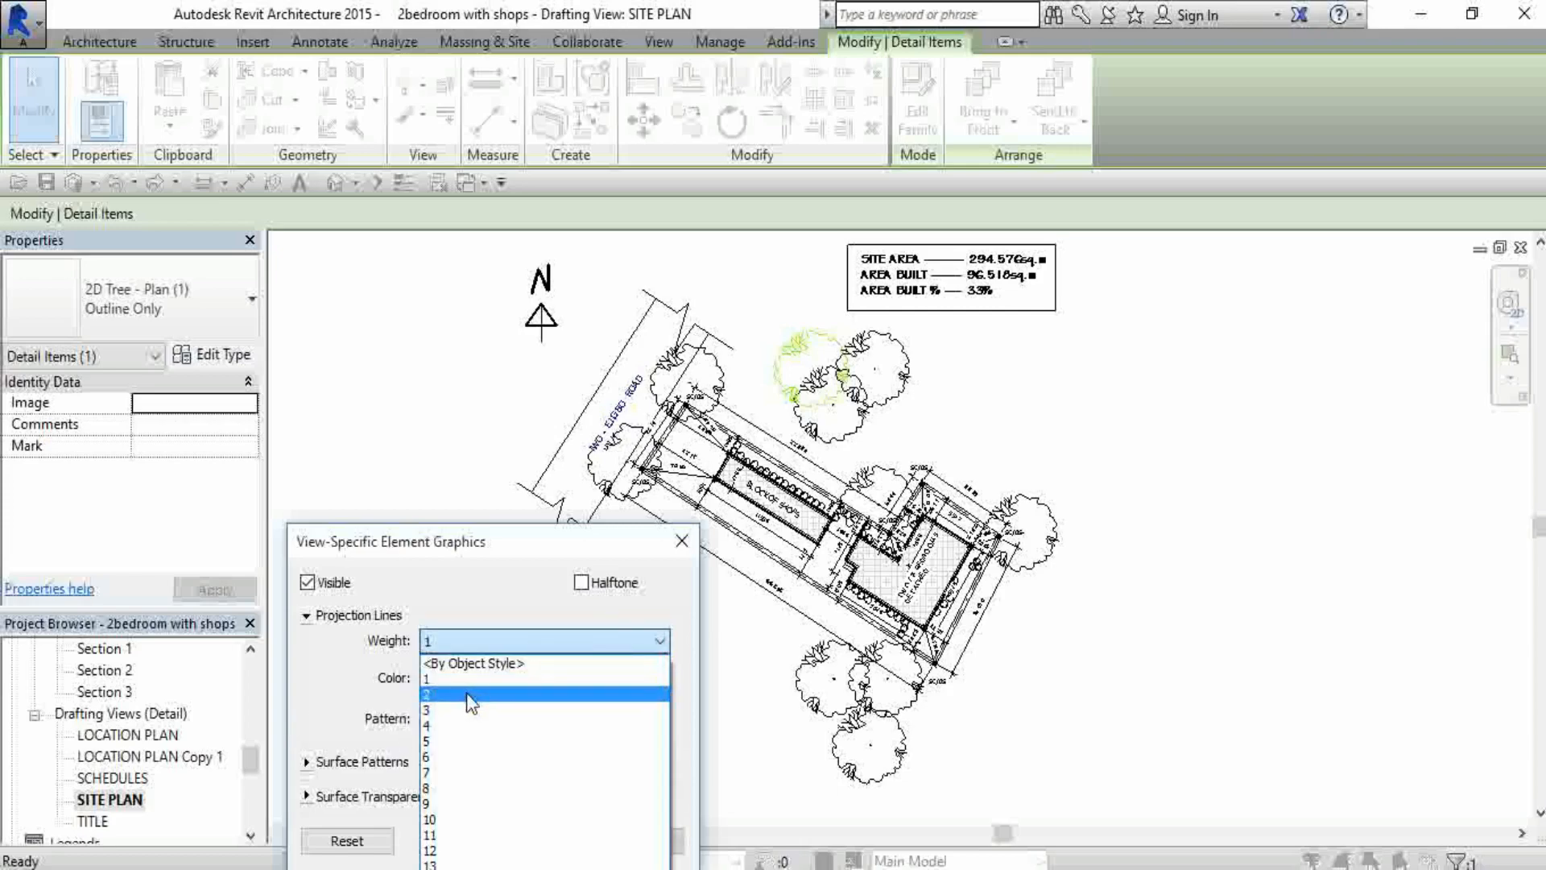
click(460, 726)
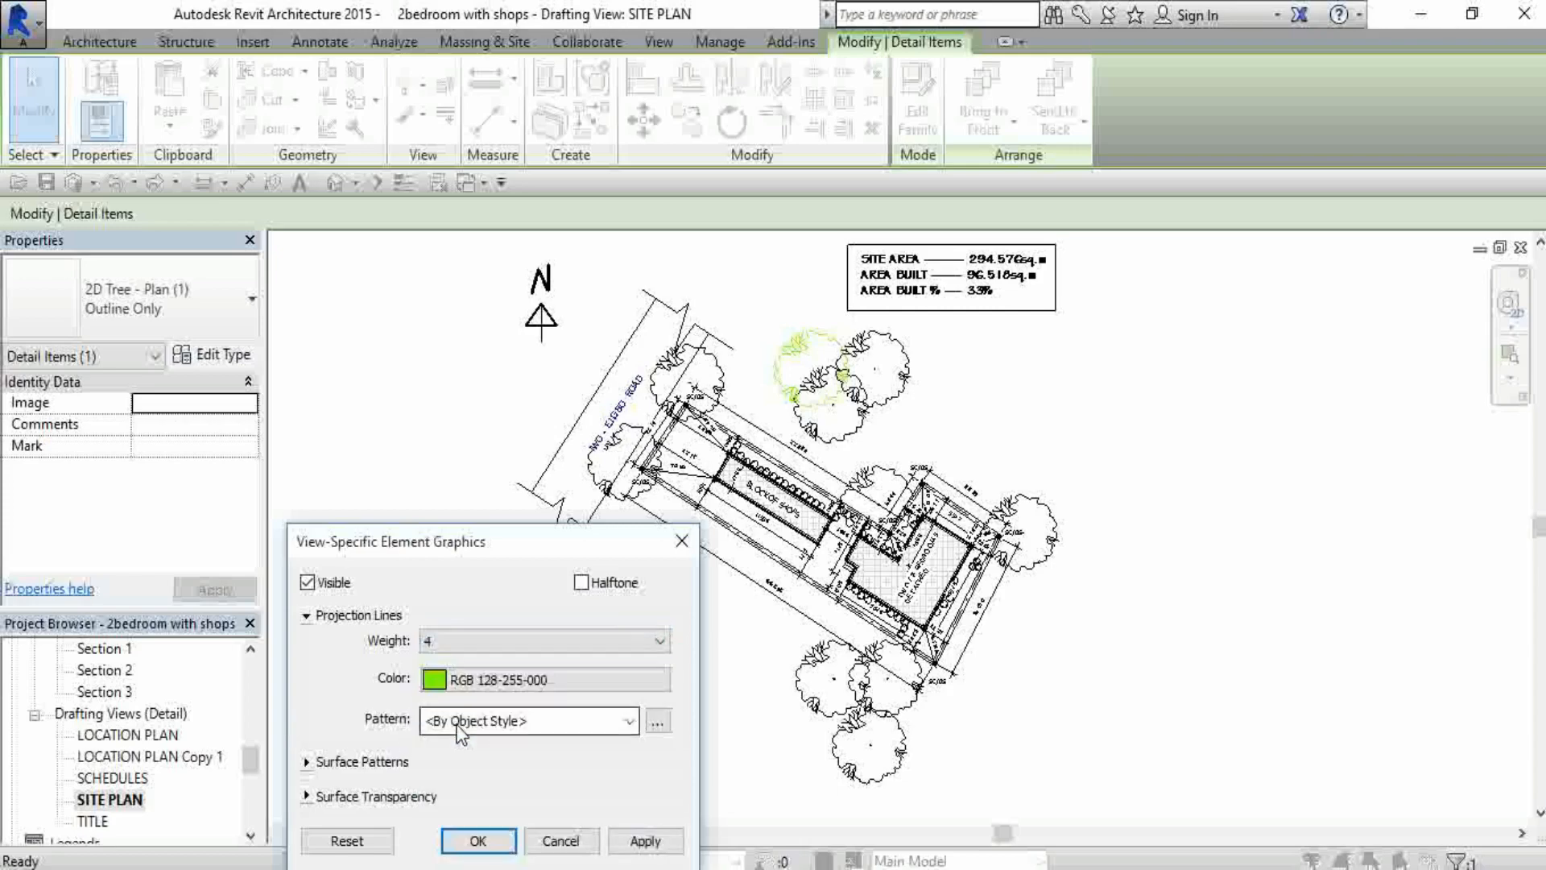
click(653, 845)
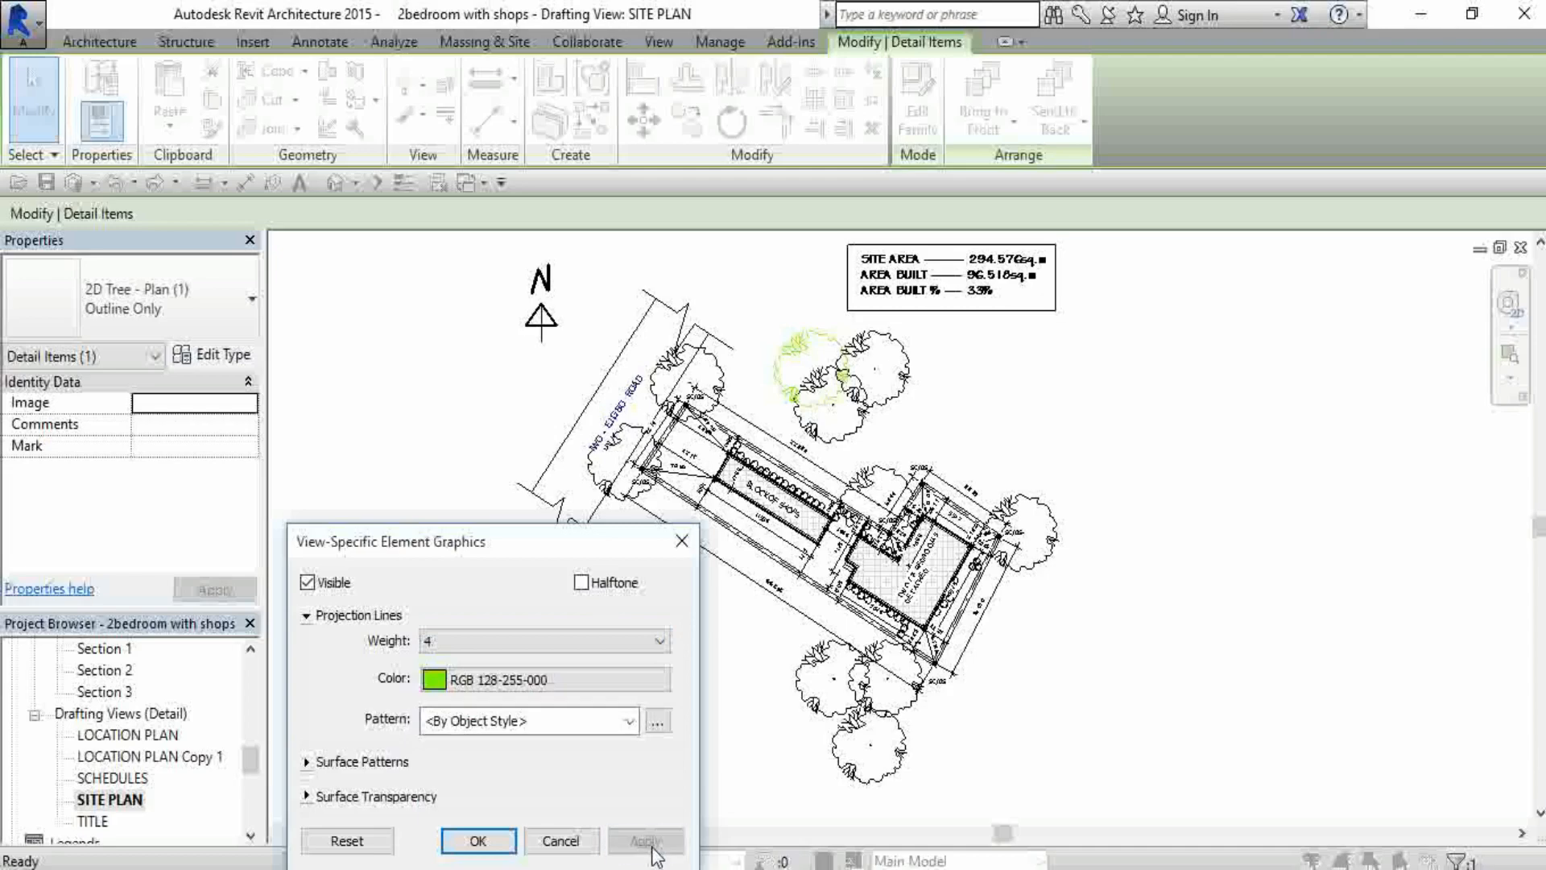
click(478, 841)
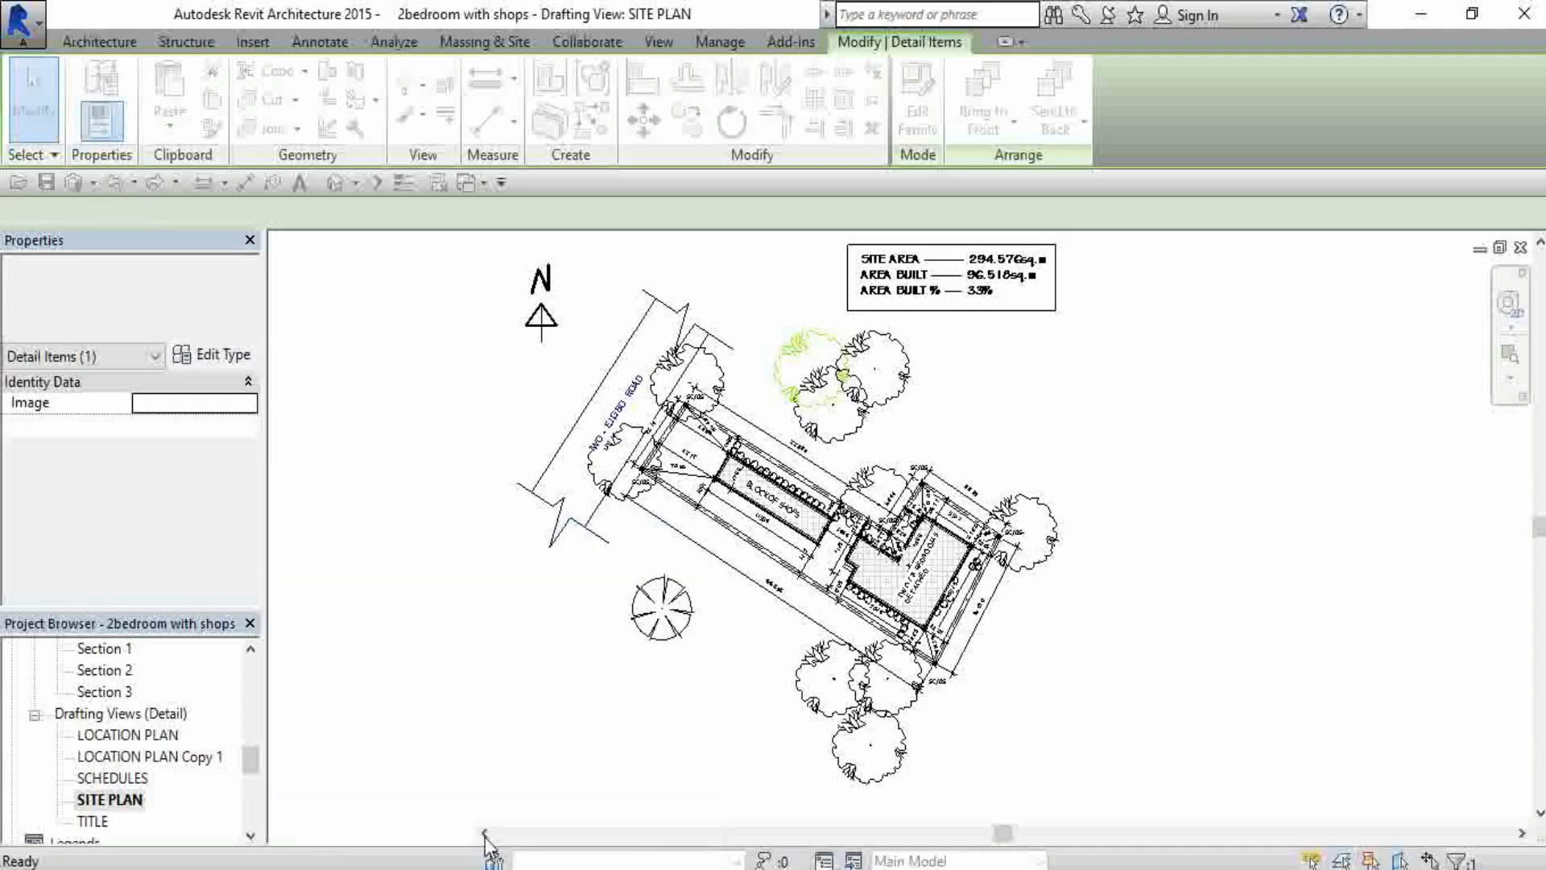
click(760, 291)
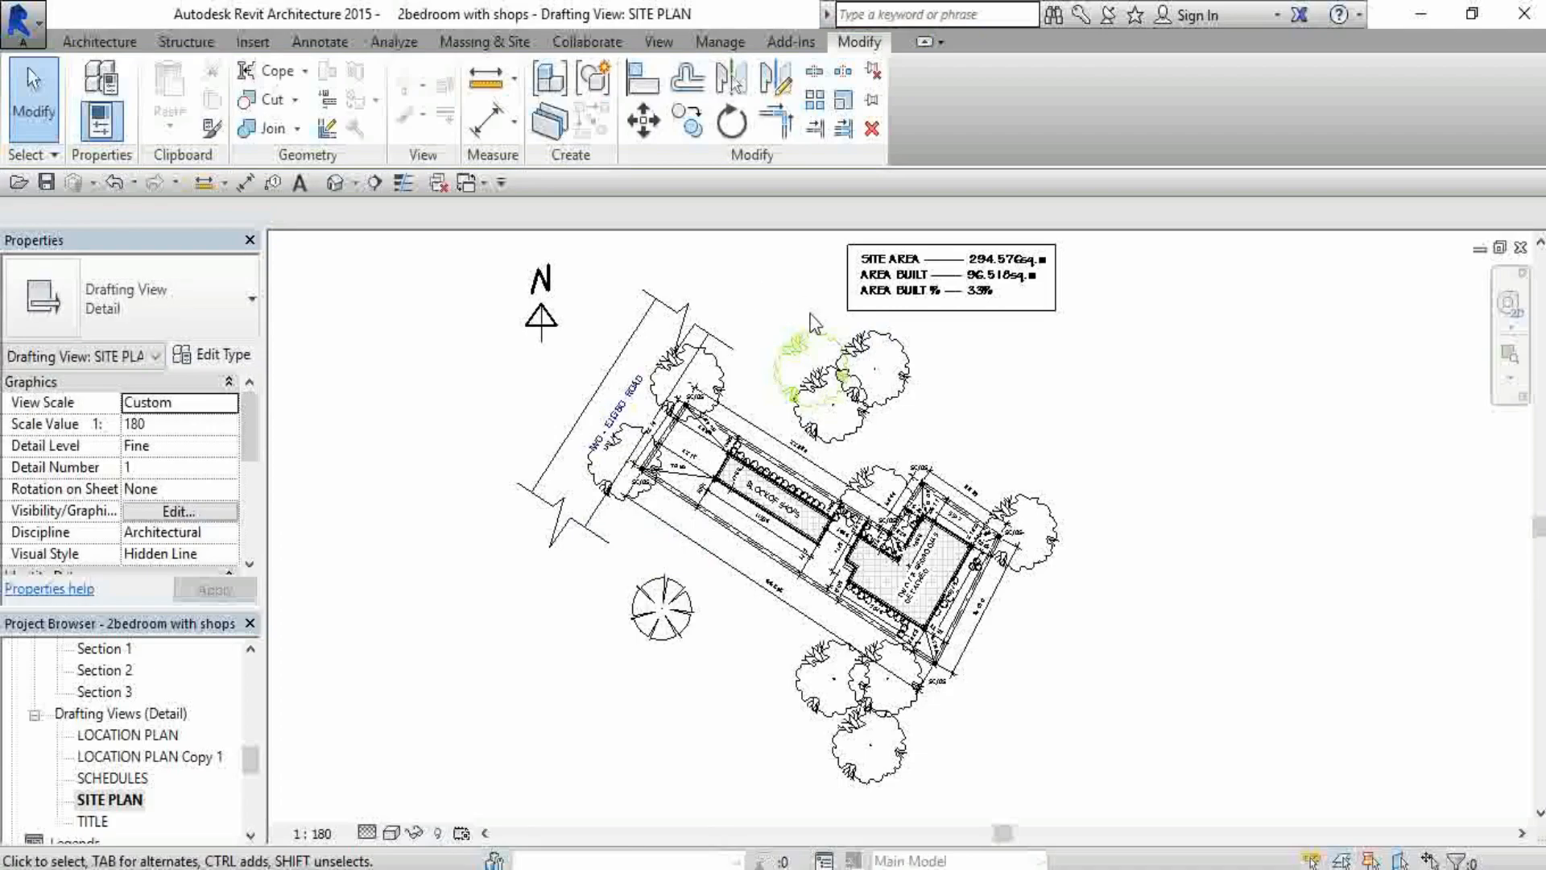
scroll(810, 328, up, 5)
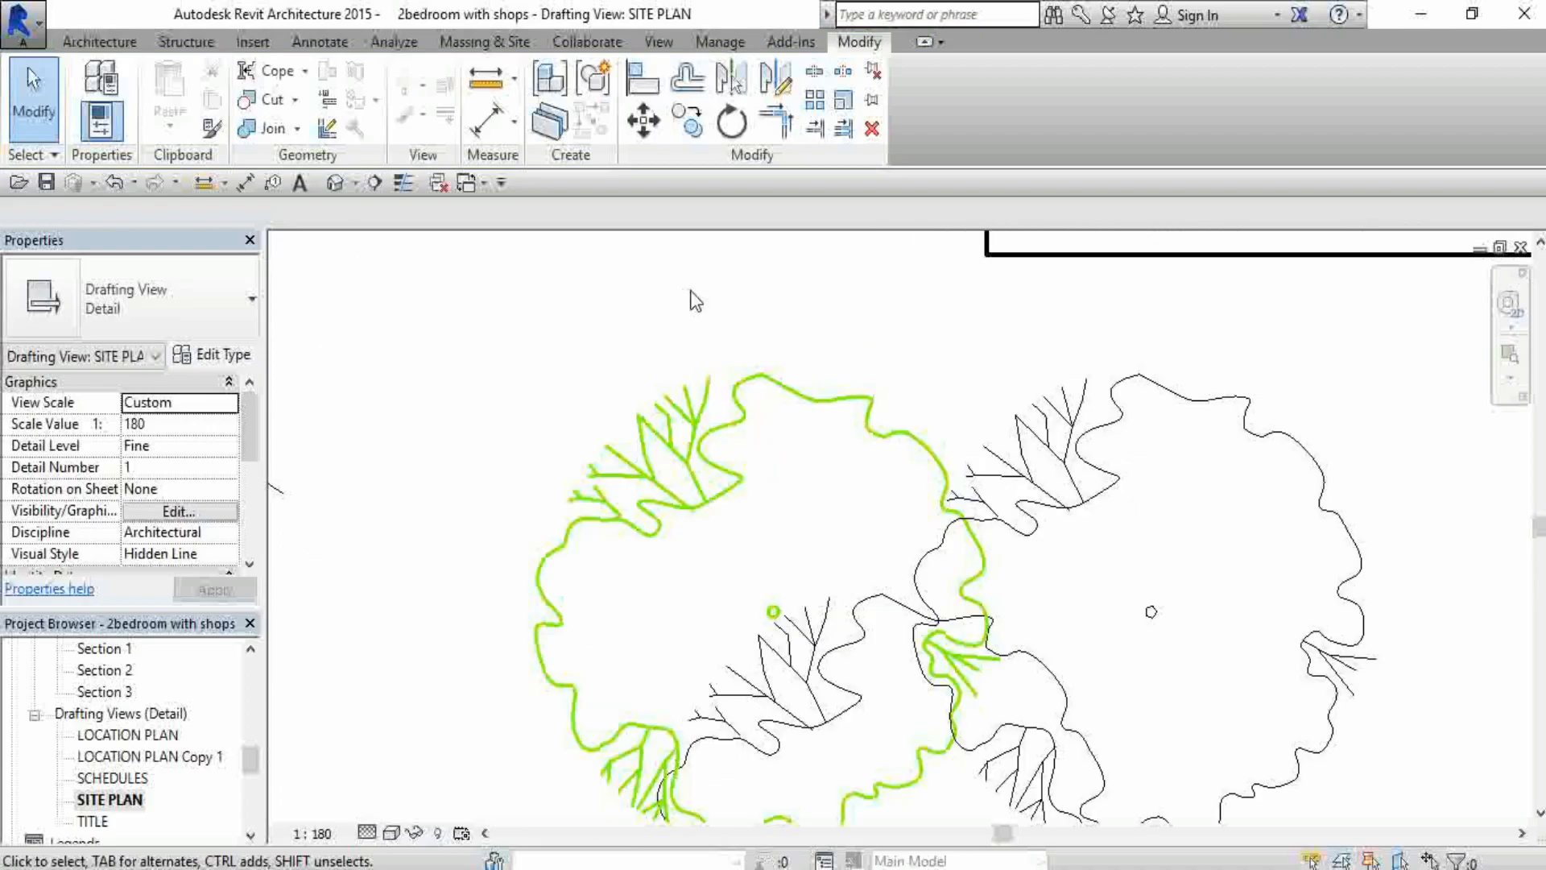
scroll(695, 301, down, 2)
scroll(700, 362, down, 2)
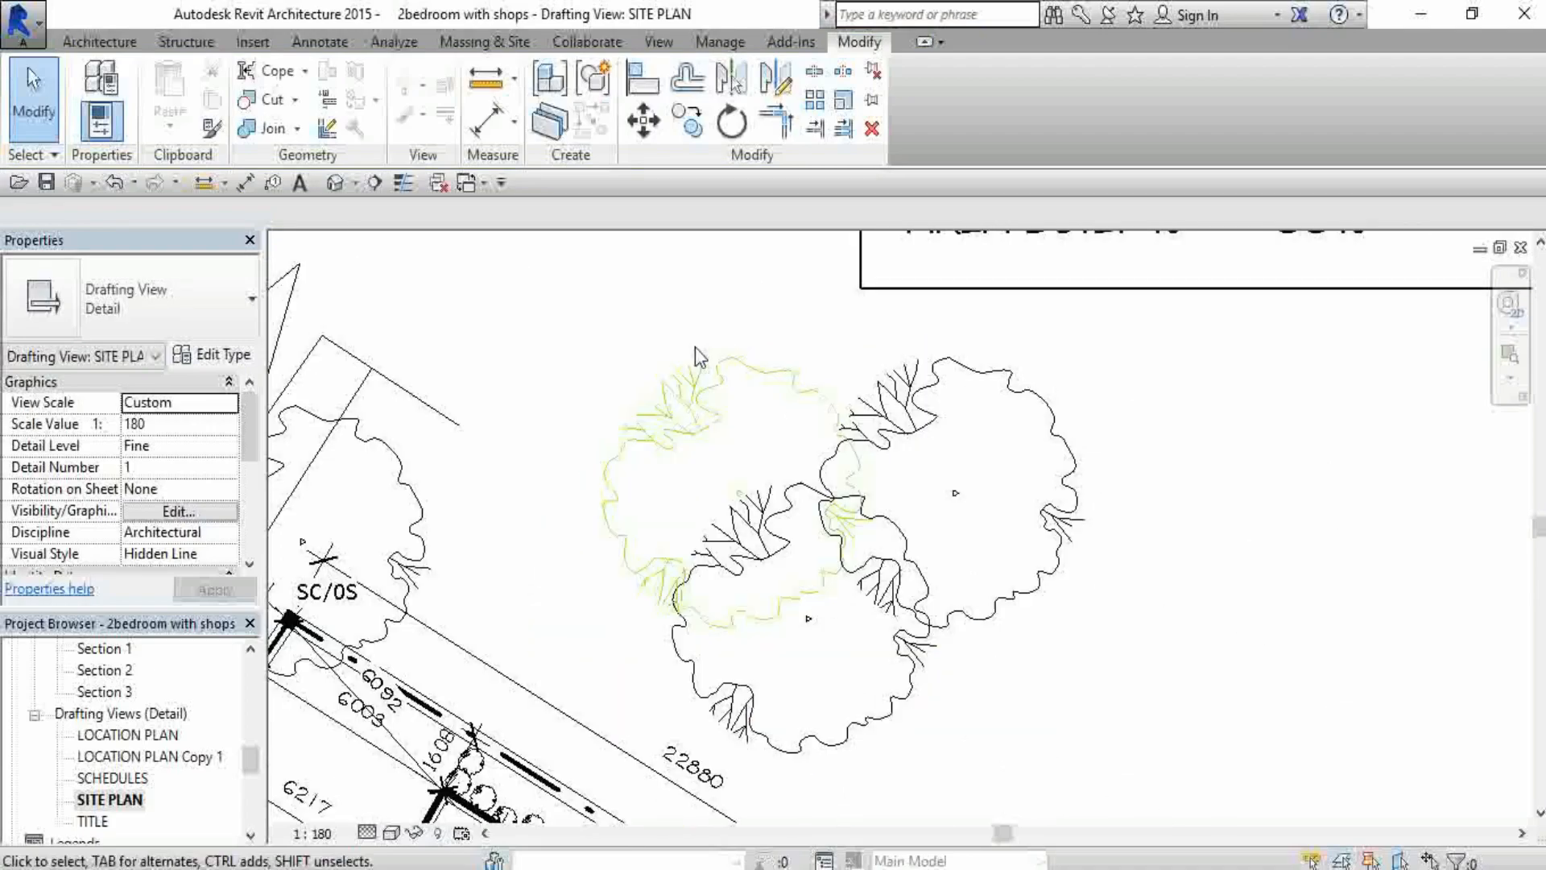
scroll(694, 347, down, 5)
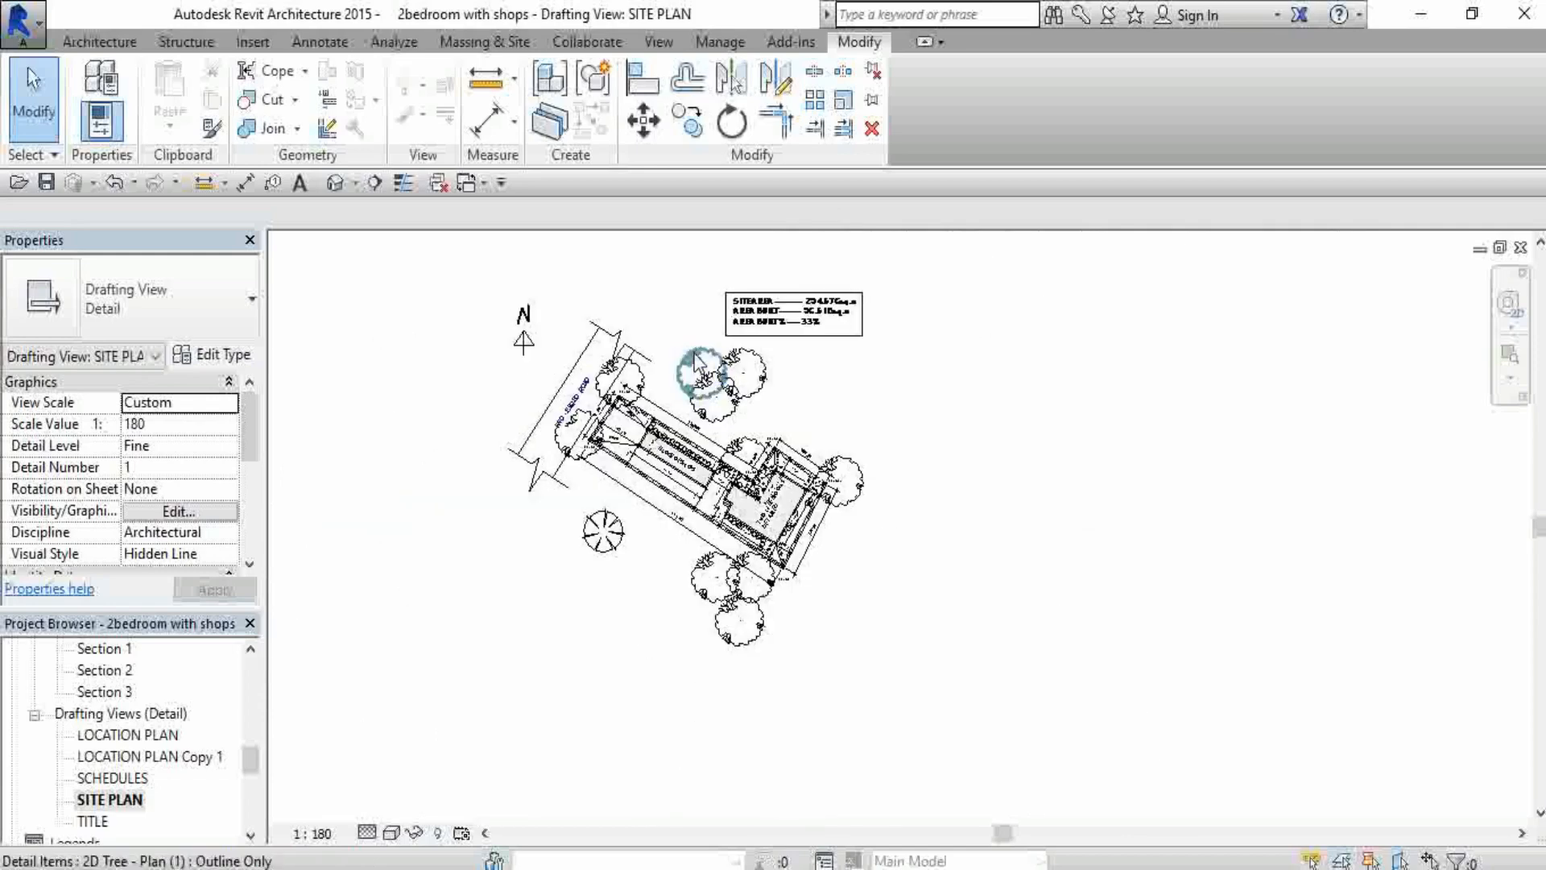
Select the green tree again and open its view graphics override by category
scroll(694, 354, up, 2)
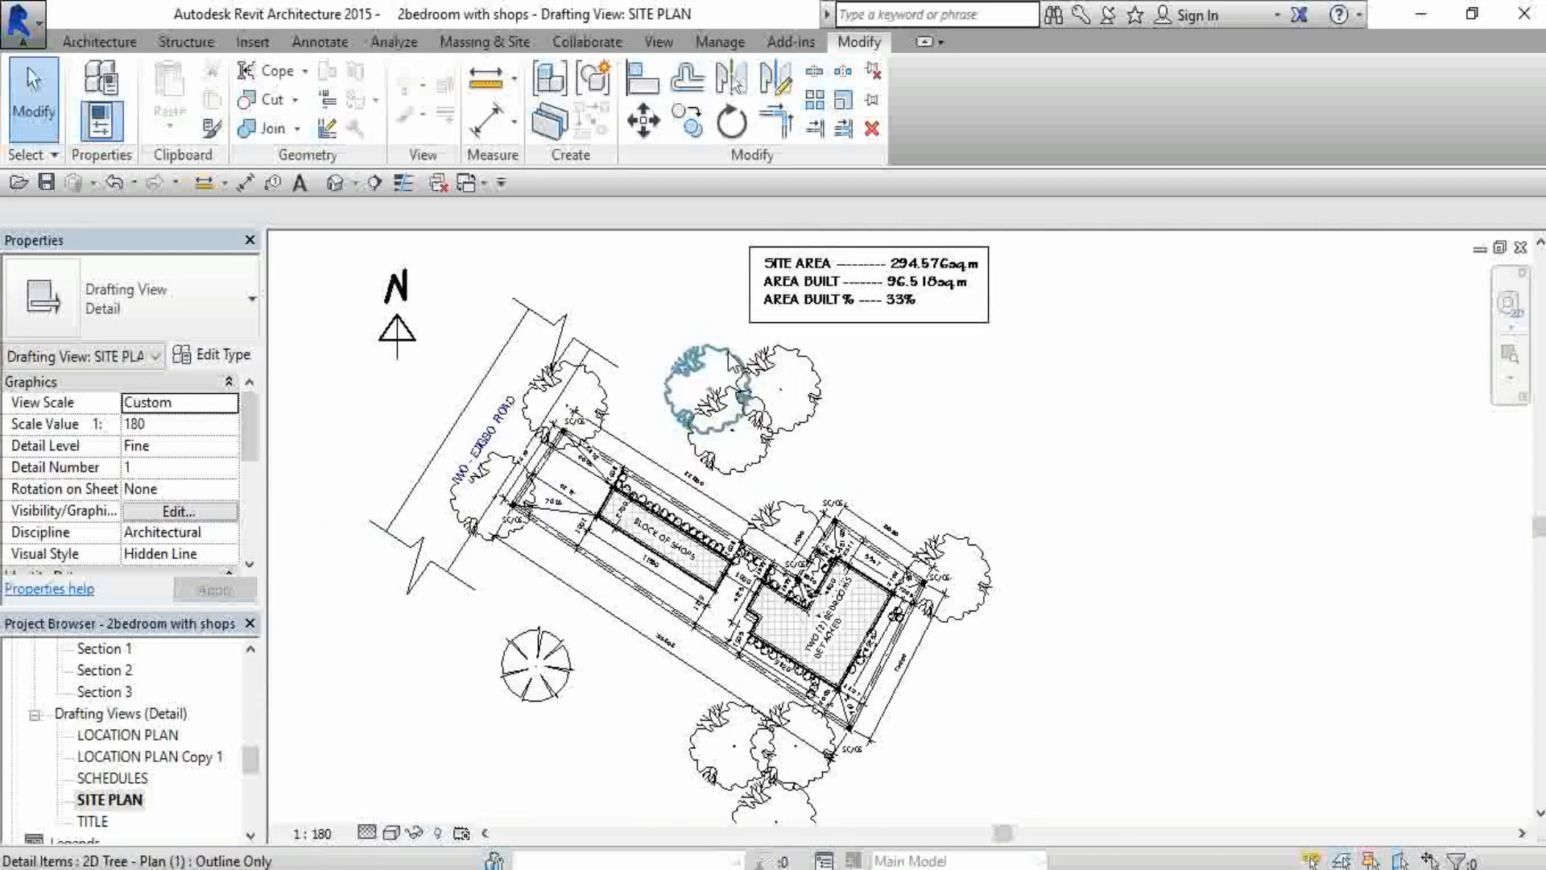
click(730, 360)
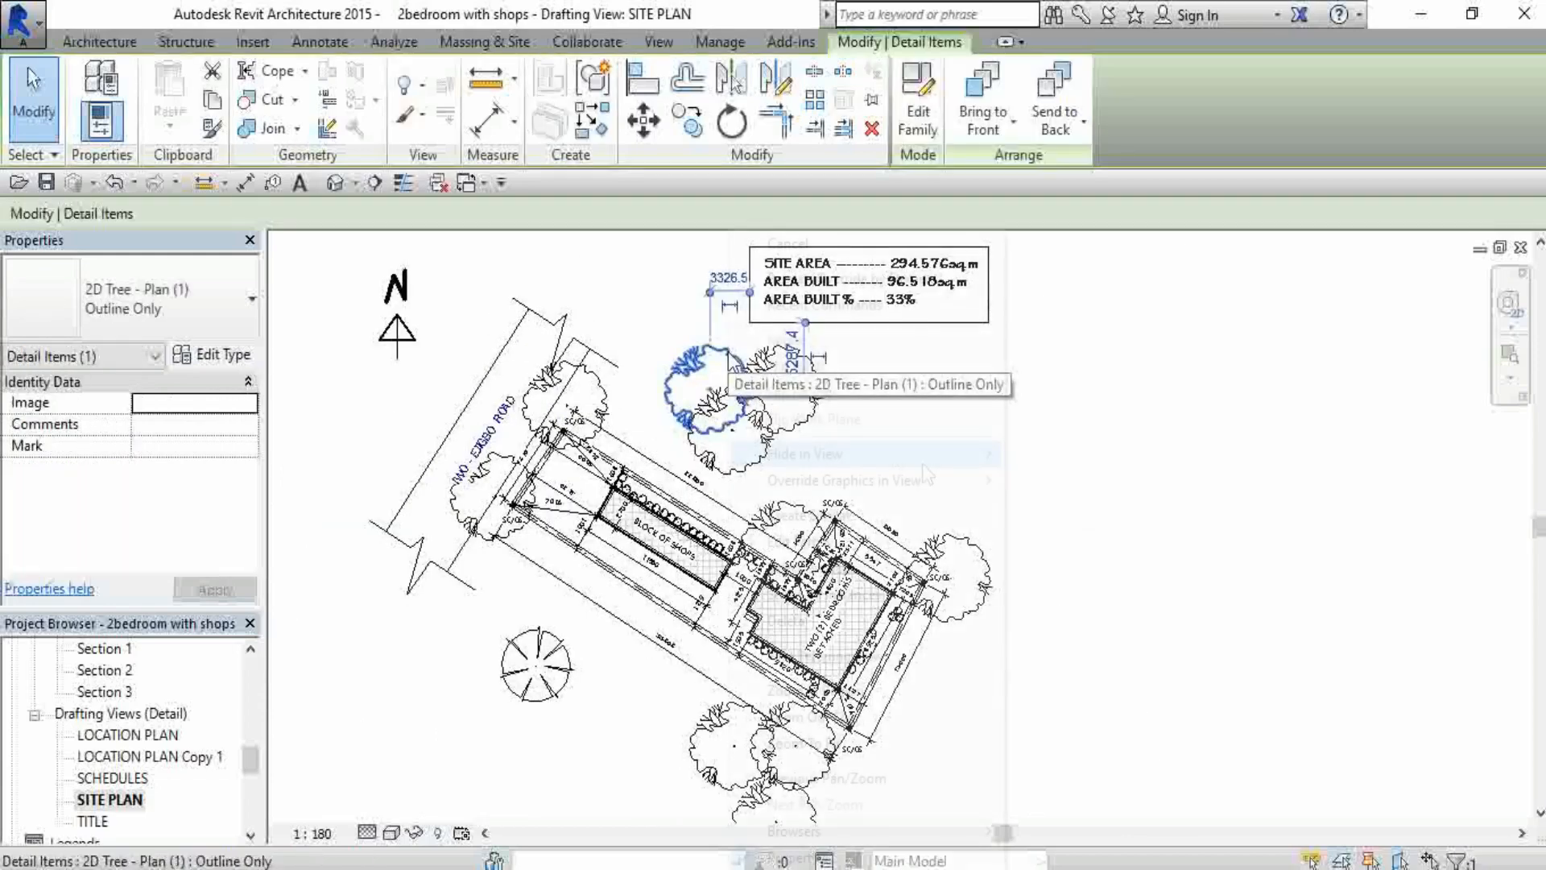
right_click(729, 360)
mouse_move(920, 480)
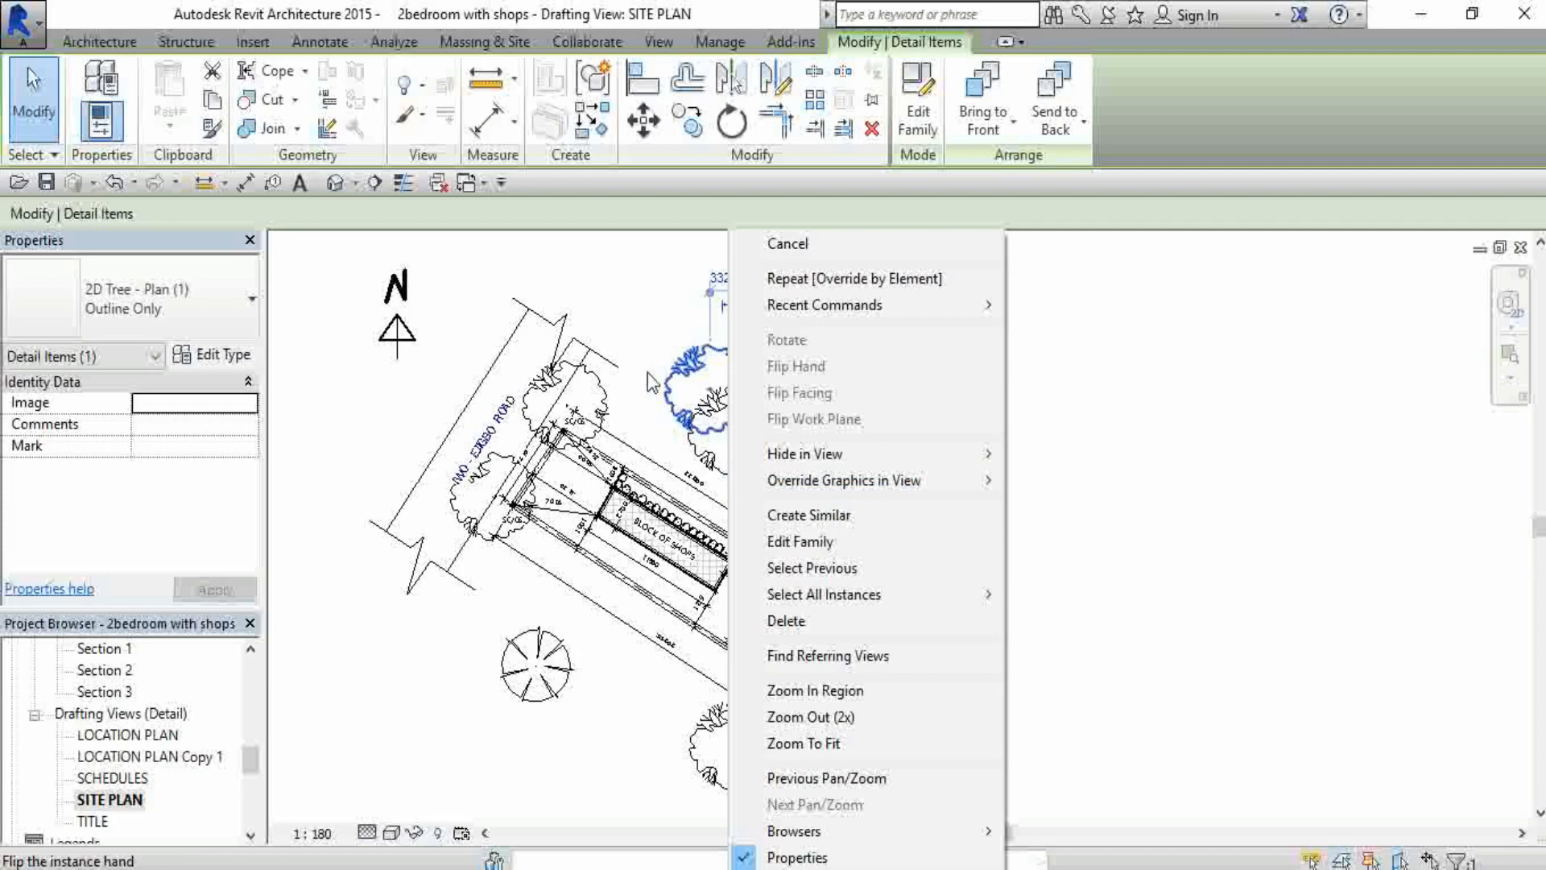
mouse_move(865, 455)
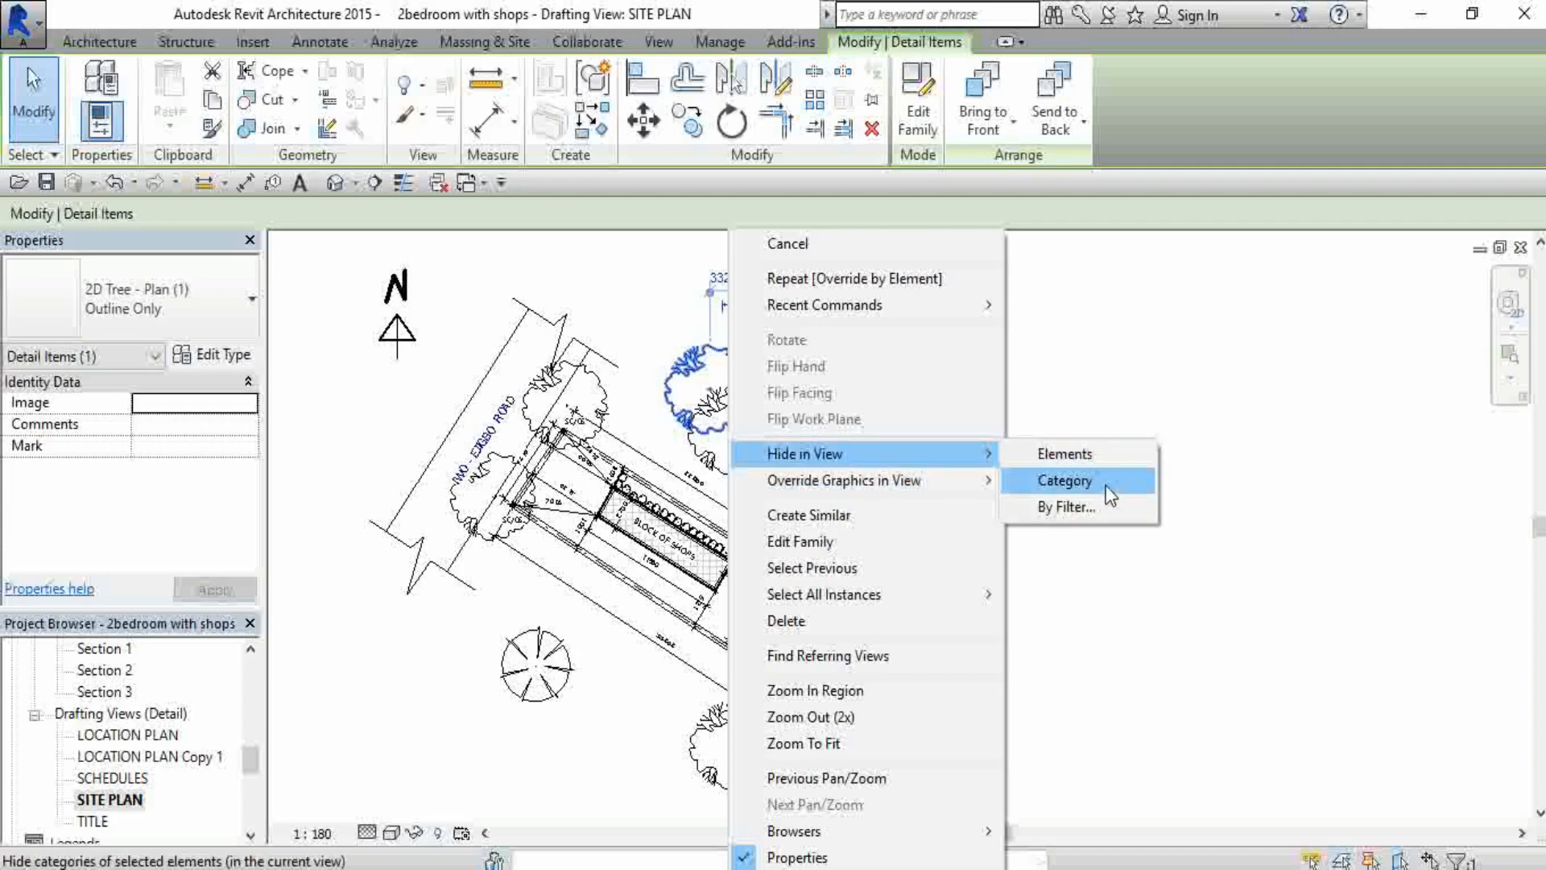
click(1165, 359)
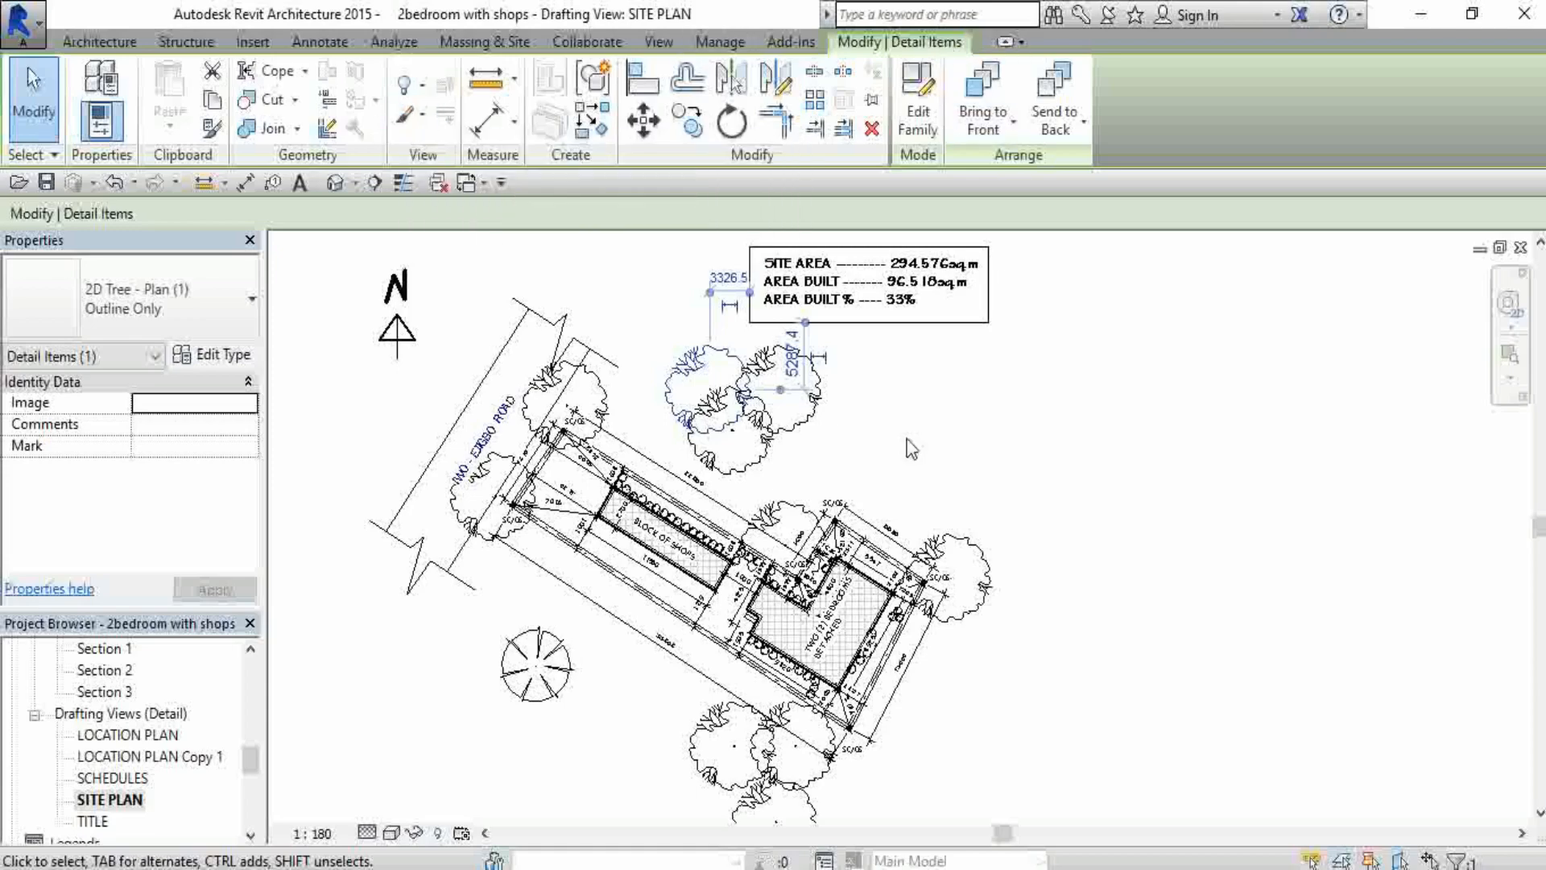
right_click(730, 398)
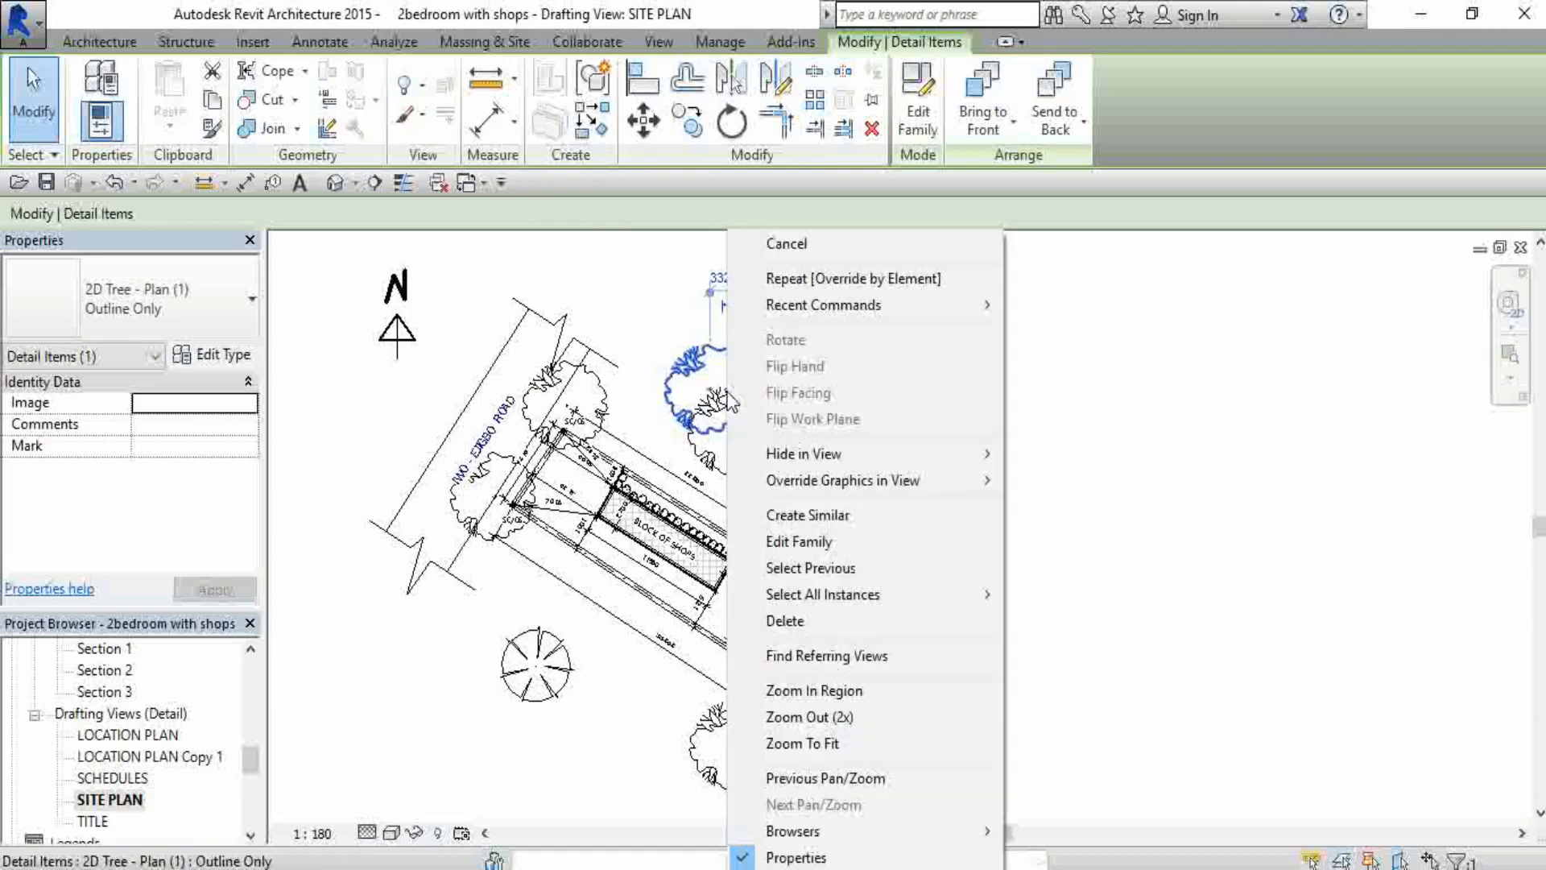
mouse_move(878, 478)
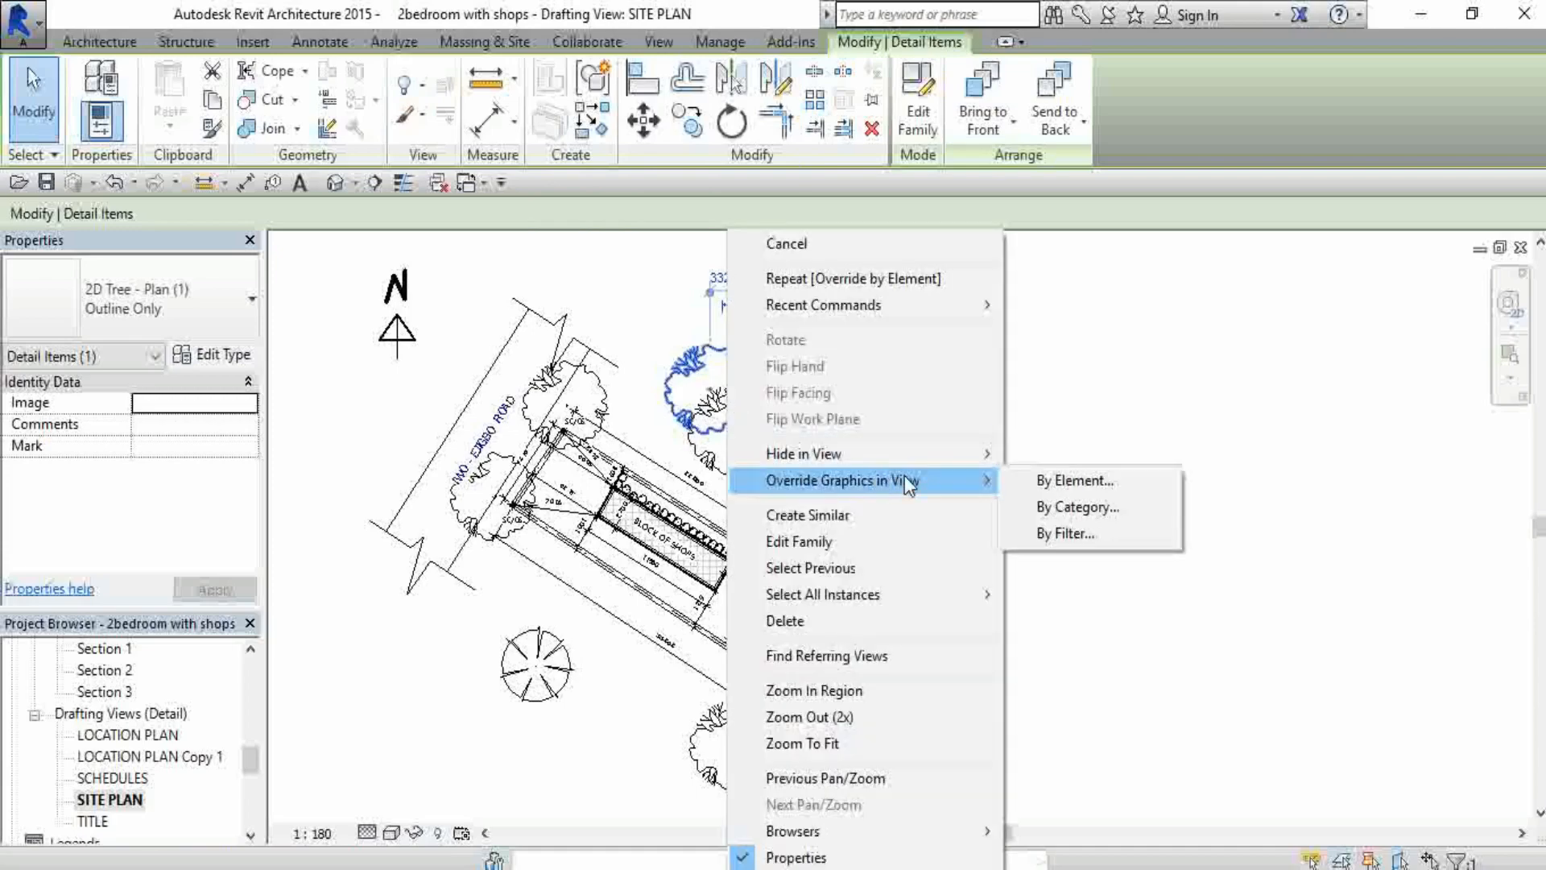
click(1097, 507)
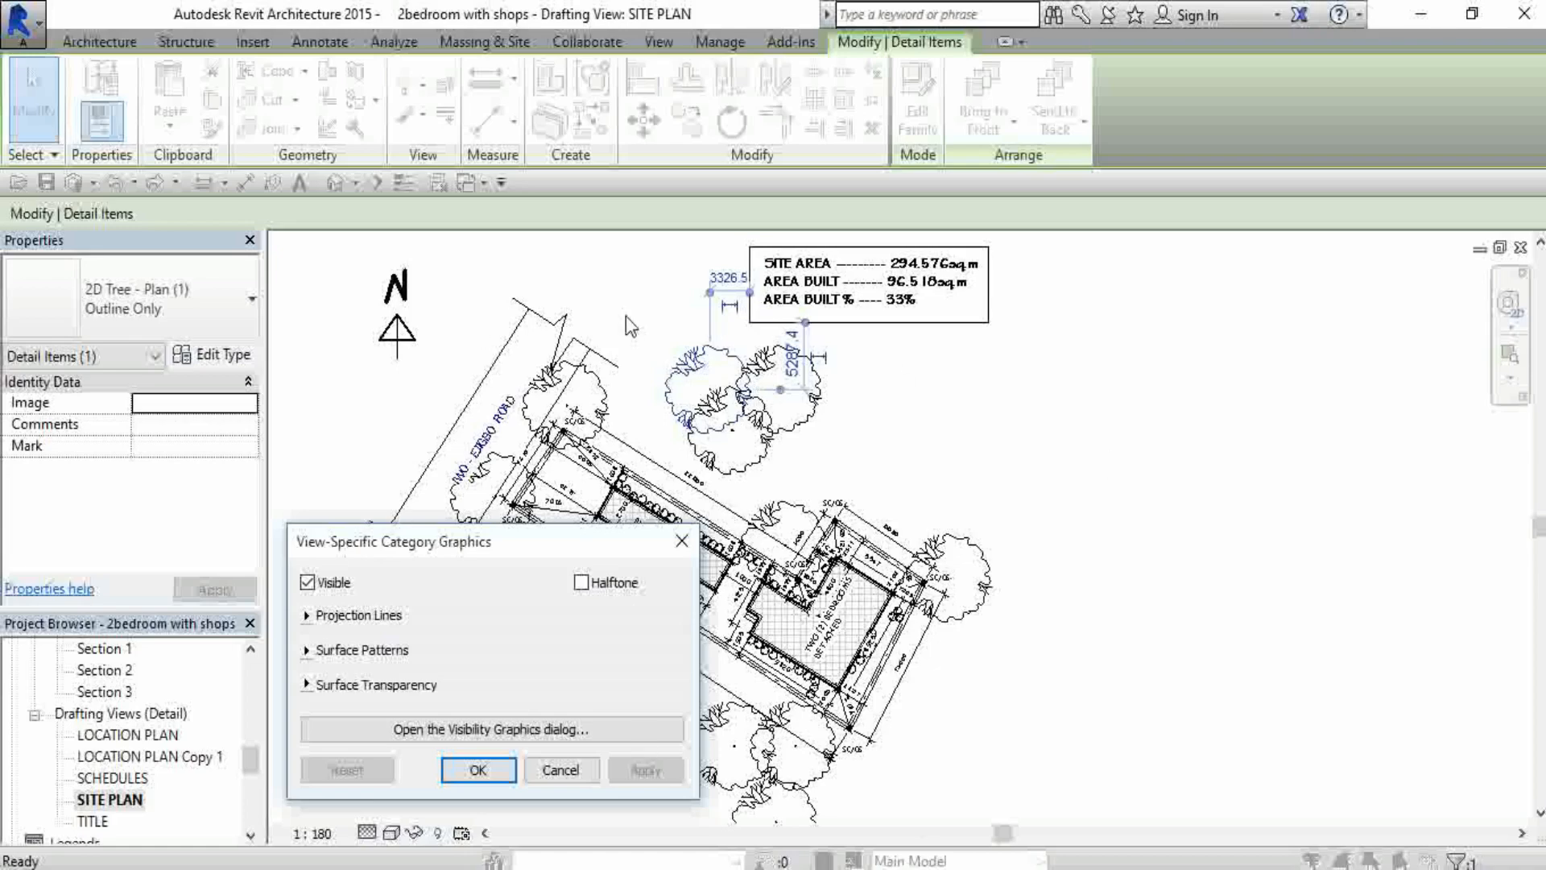
Override the projection lines of the tree's category with weight 1 and the green colour RGB 128-255-000
click(307, 615)
click(457, 646)
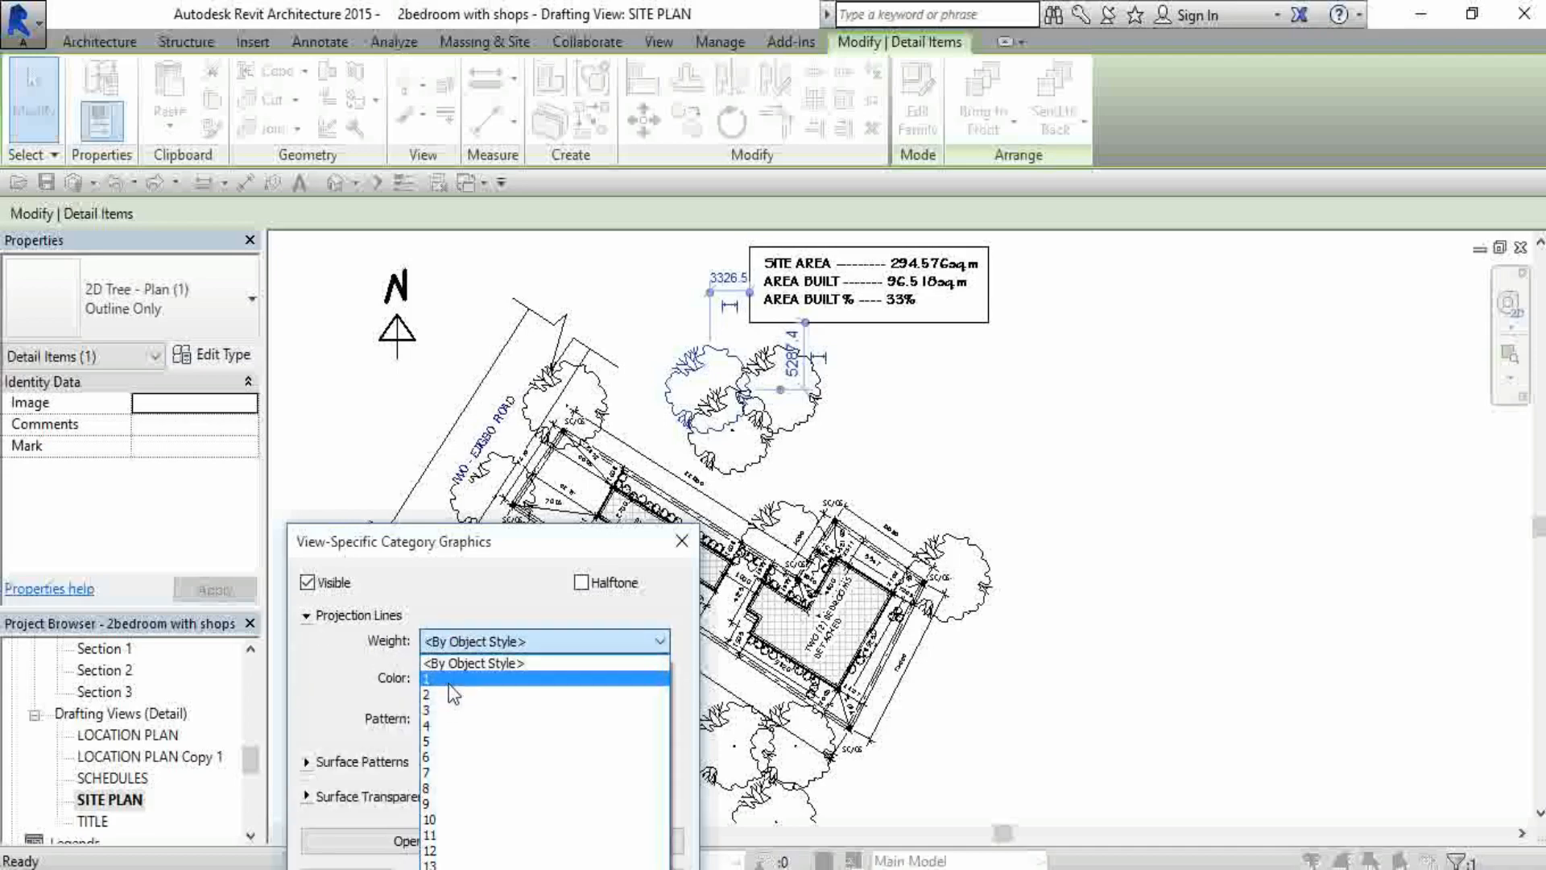
click(450, 680)
click(463, 677)
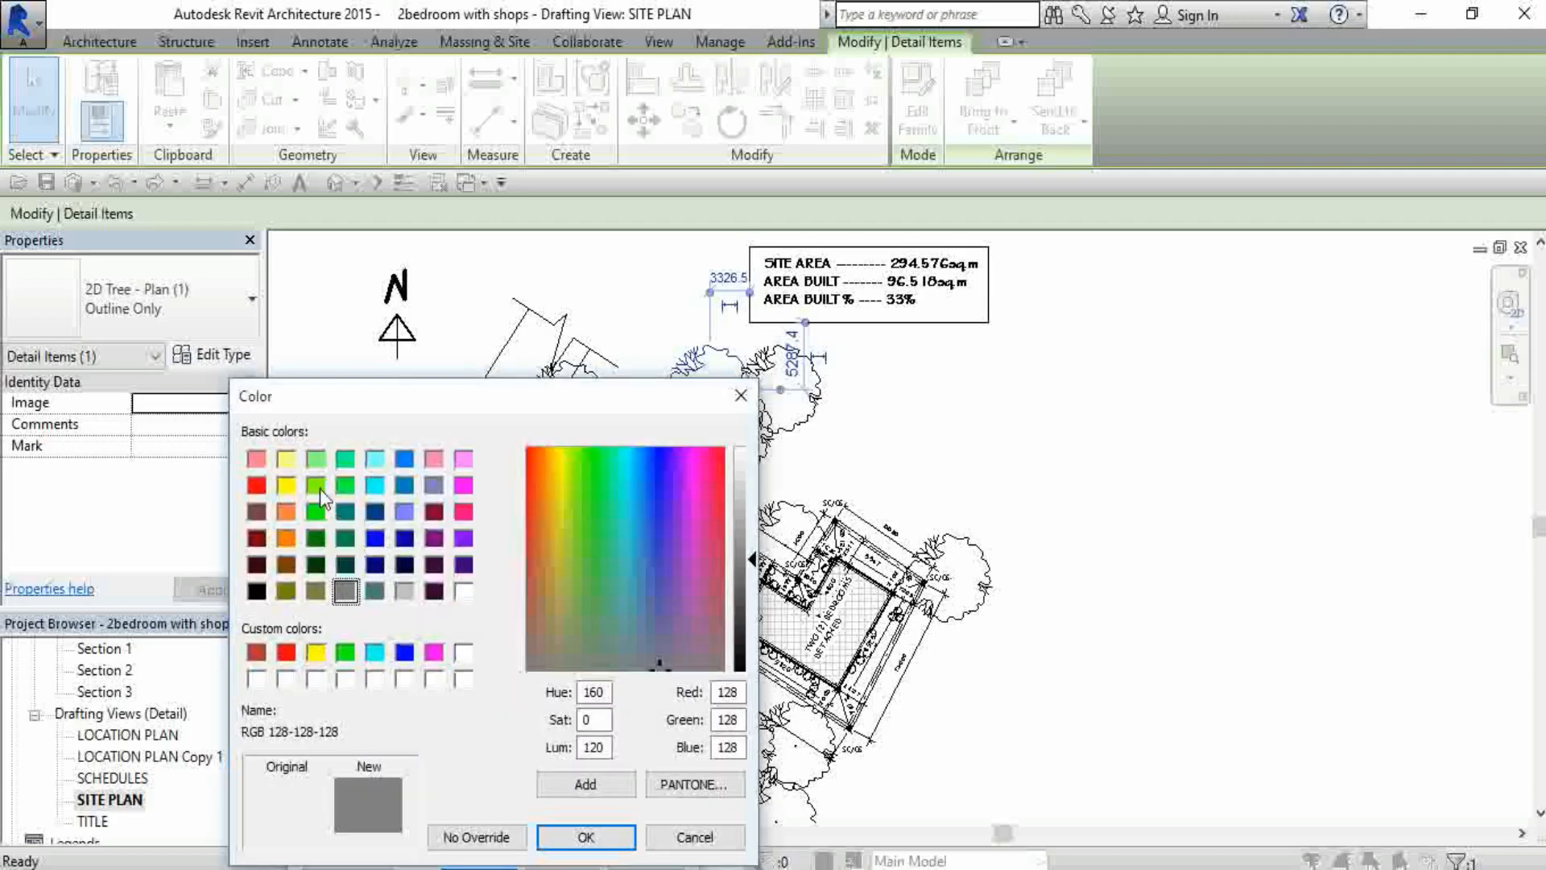
click(318, 486)
click(586, 836)
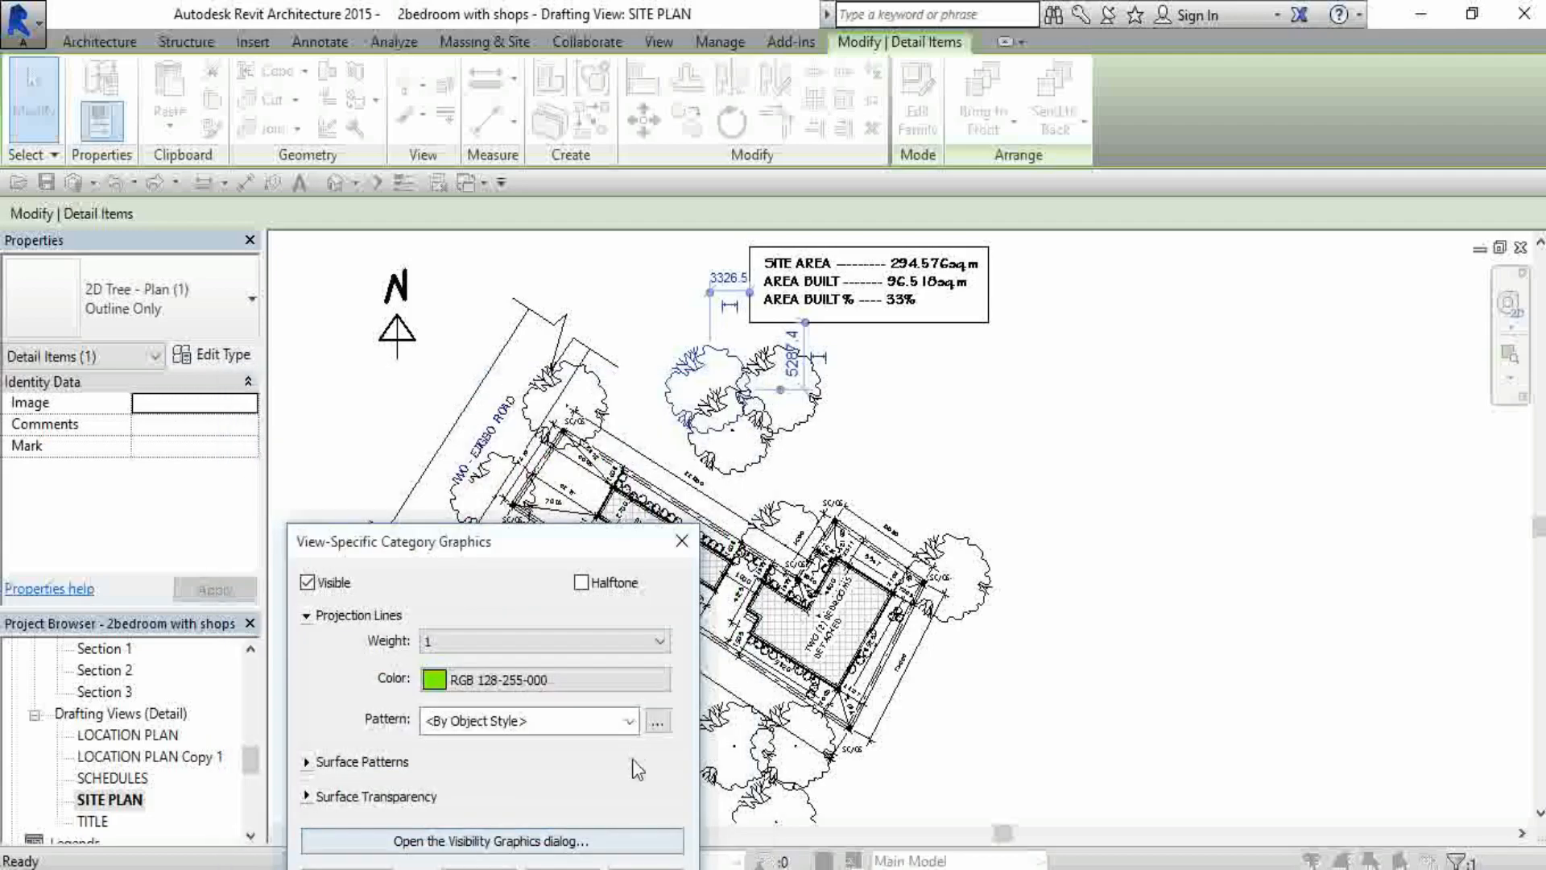
Try projection line weight 2, set it to 4, and accept the category override for the tree
click(499, 644)
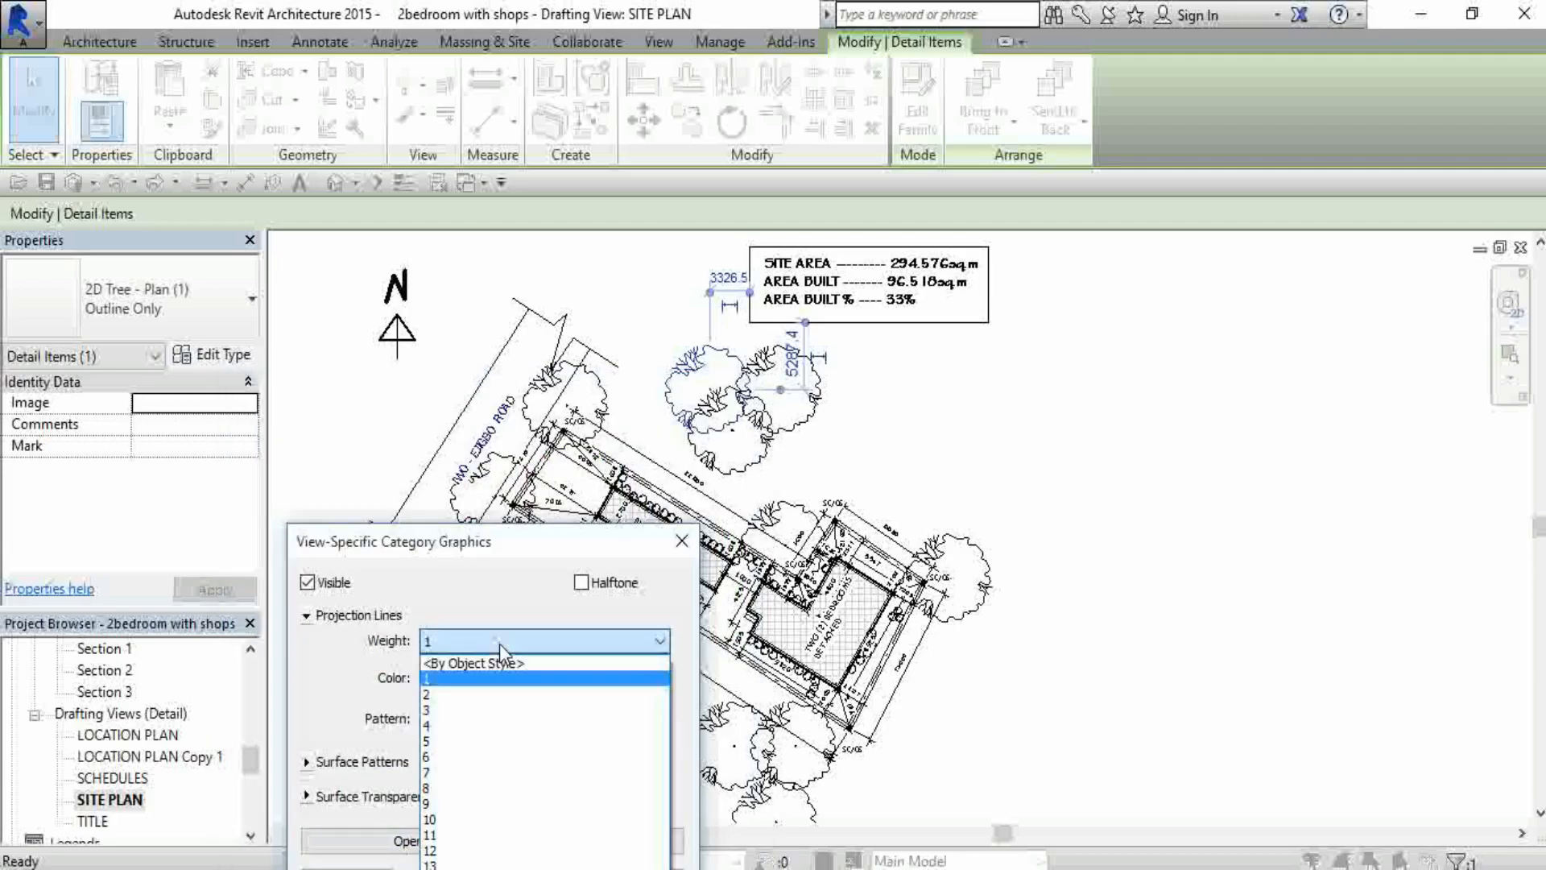
click(479, 694)
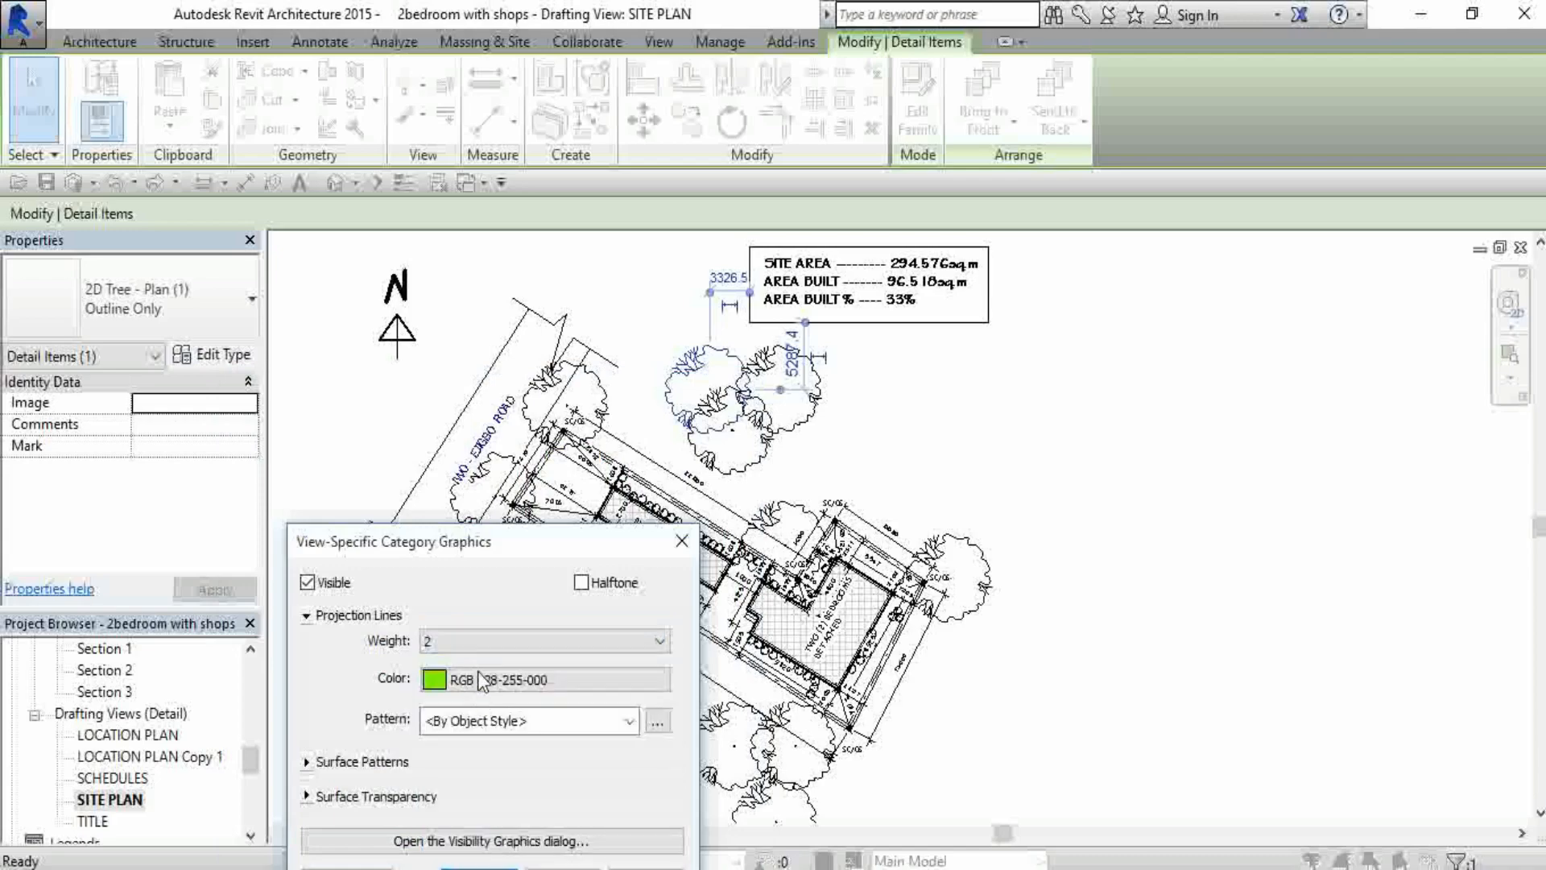
click(476, 640)
click(466, 725)
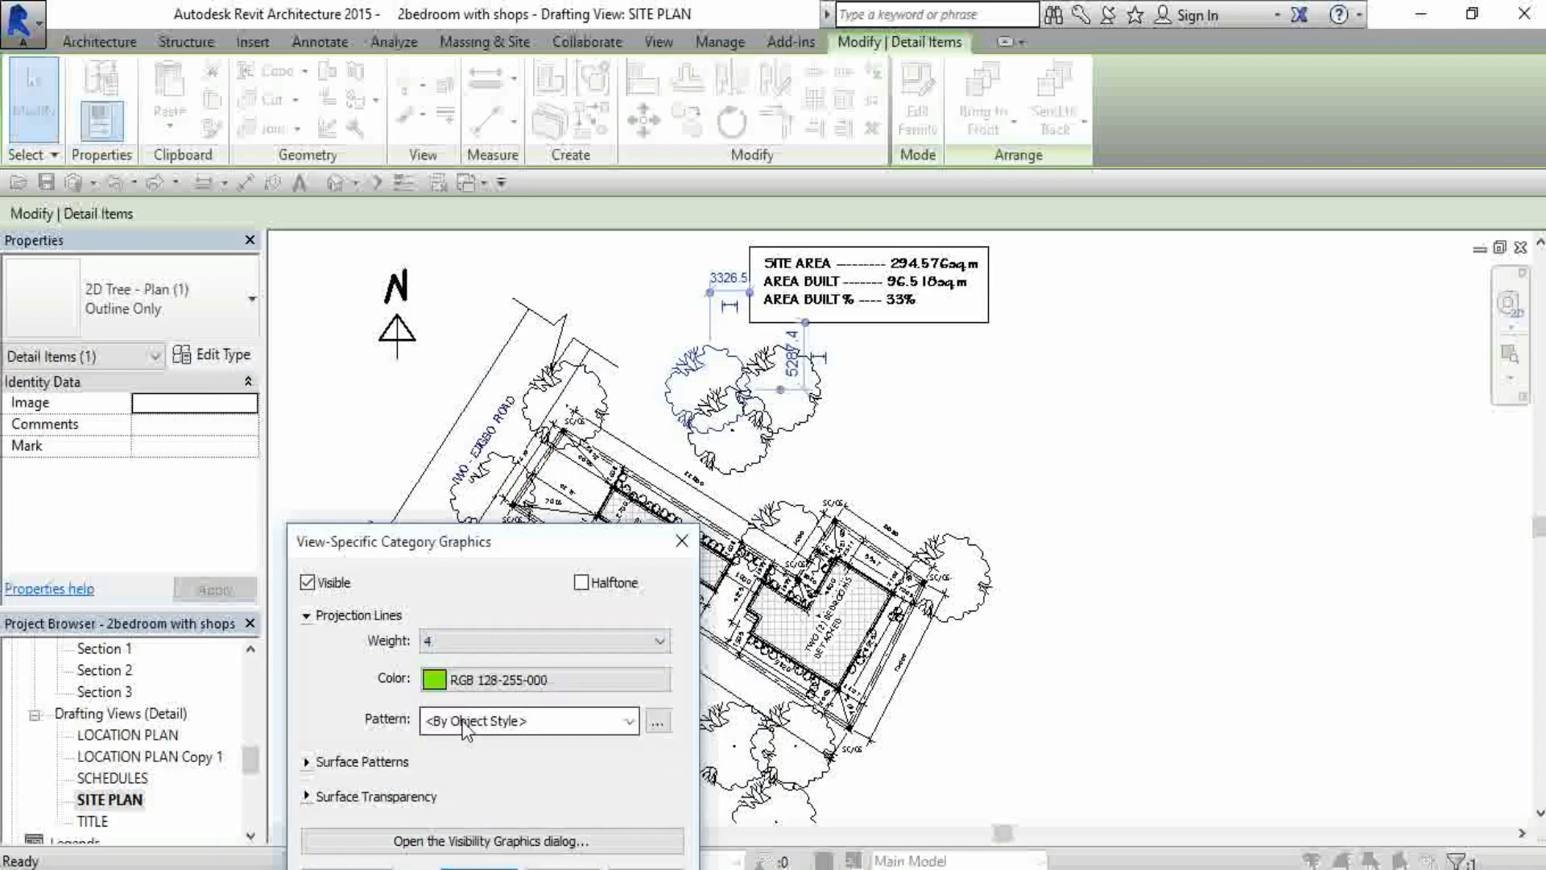
drag(550, 536, 514, 369)
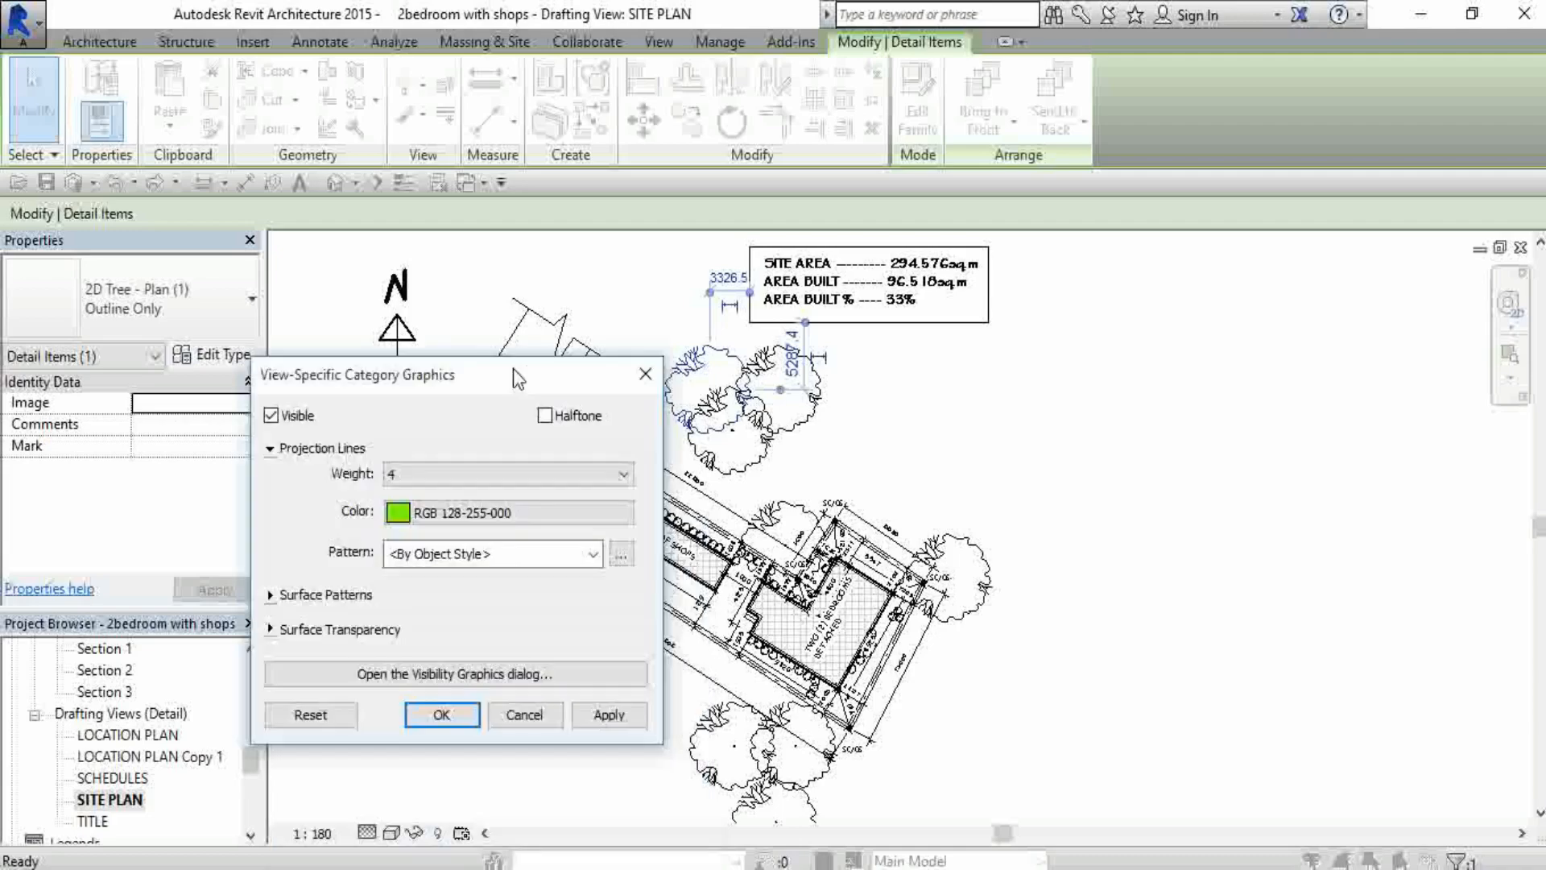
click(609, 718)
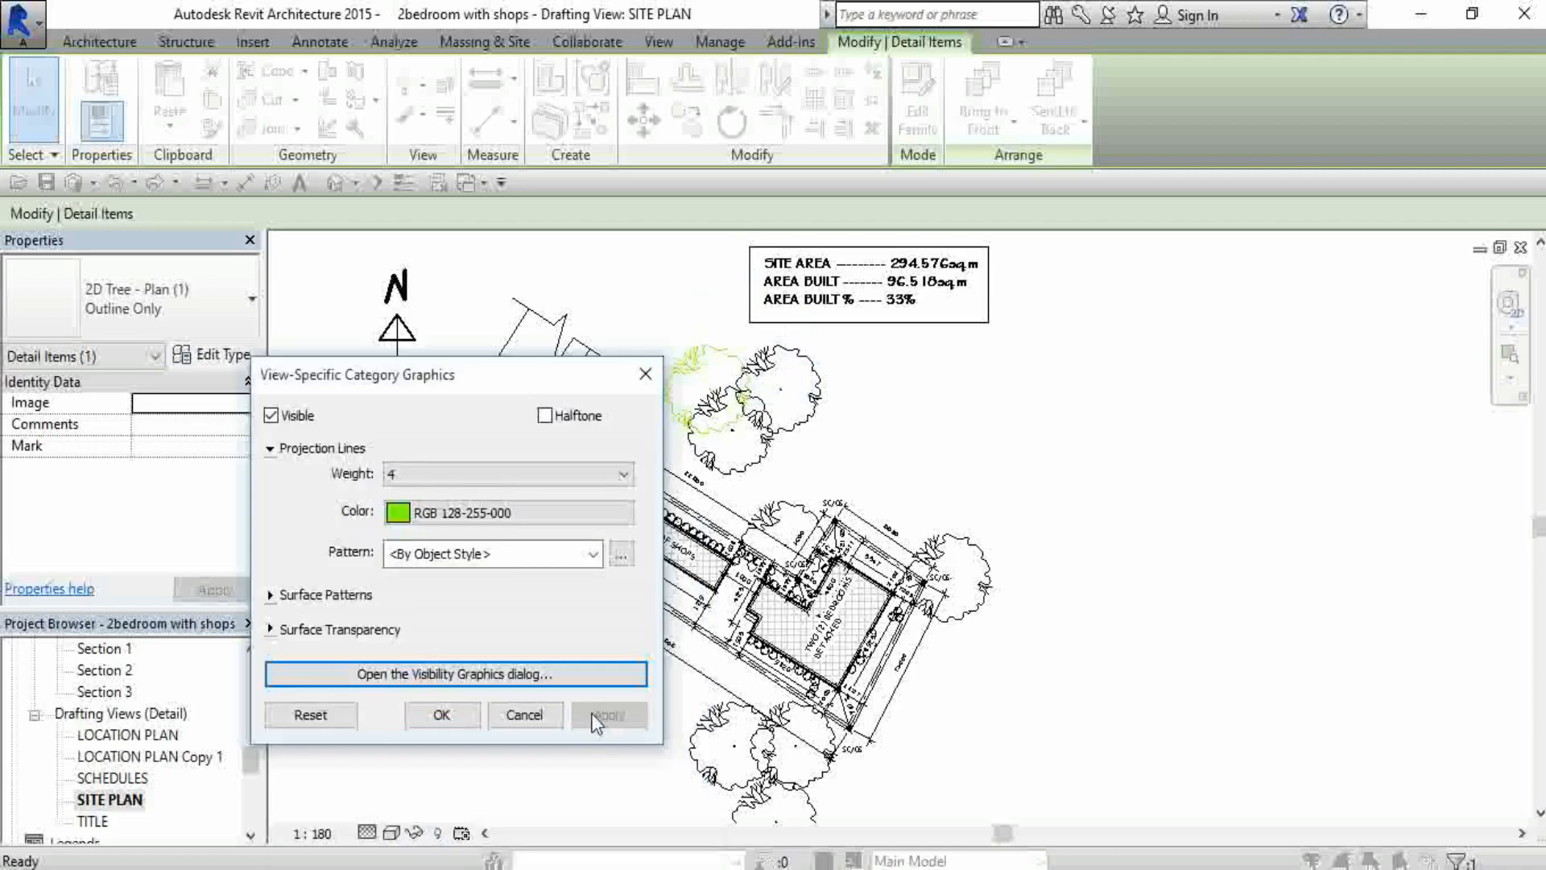
click(447, 714)
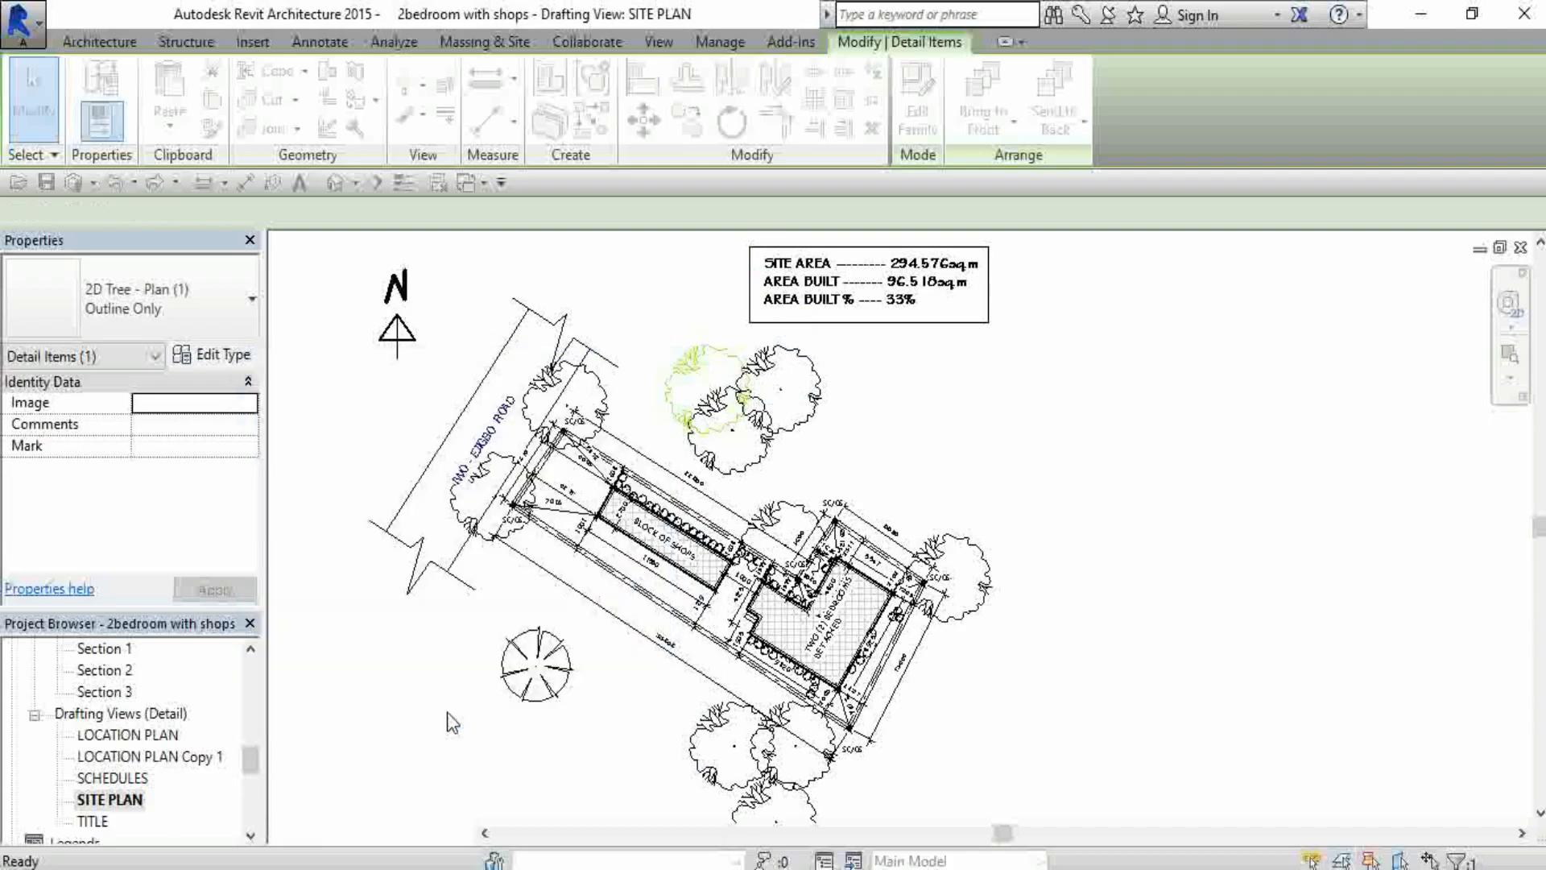
click(1008, 422)
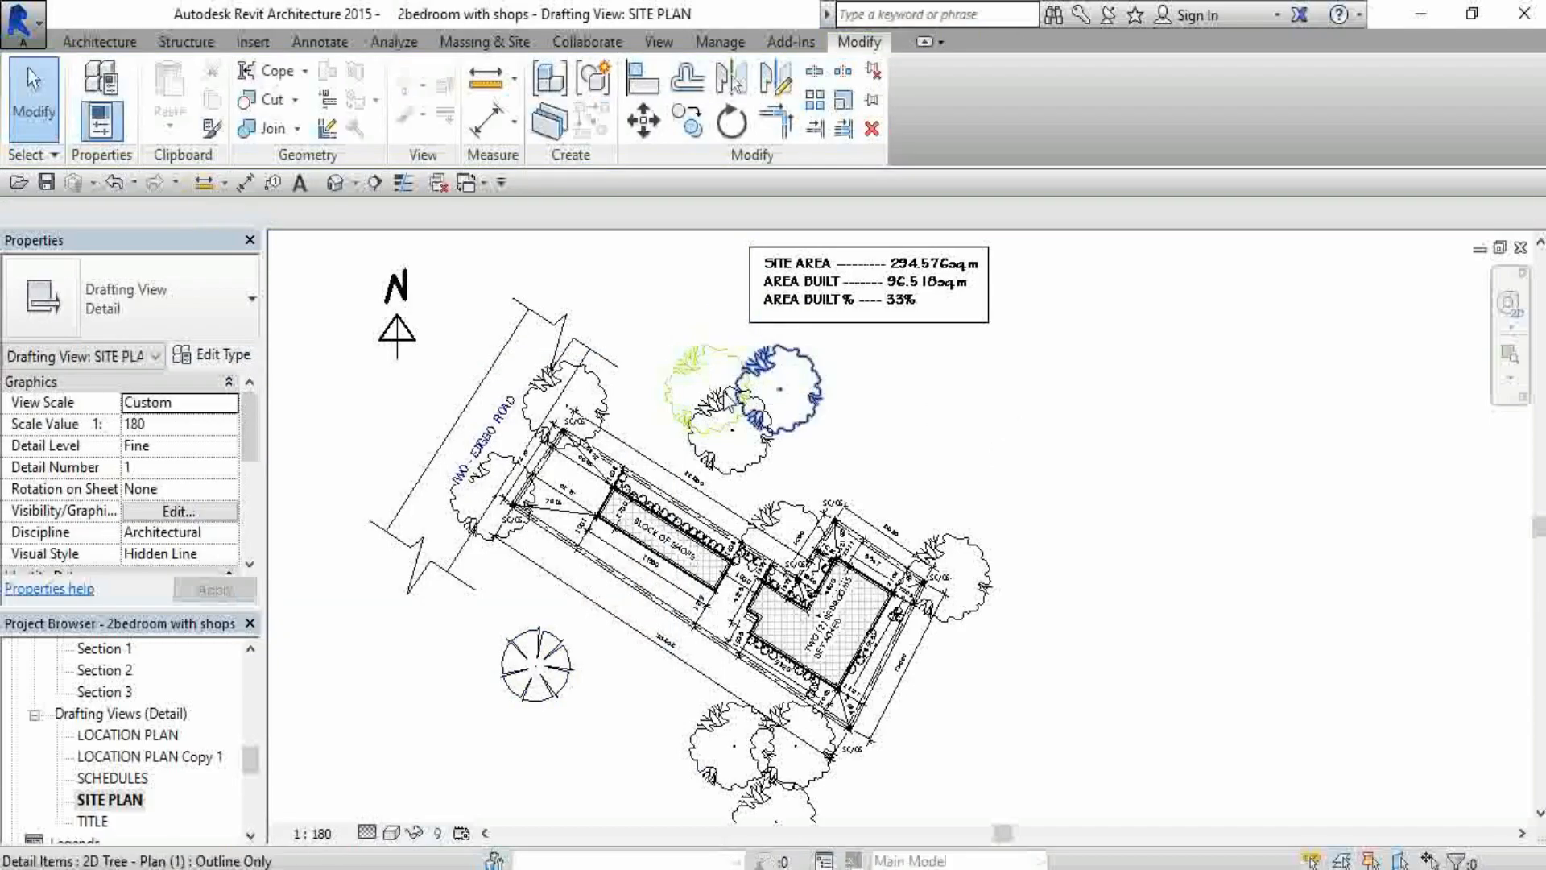
Reset the green tree's view graphics override by category to the object style and accept it
scroll(717, 402, up, 3)
scroll(805, 370, down, 4)
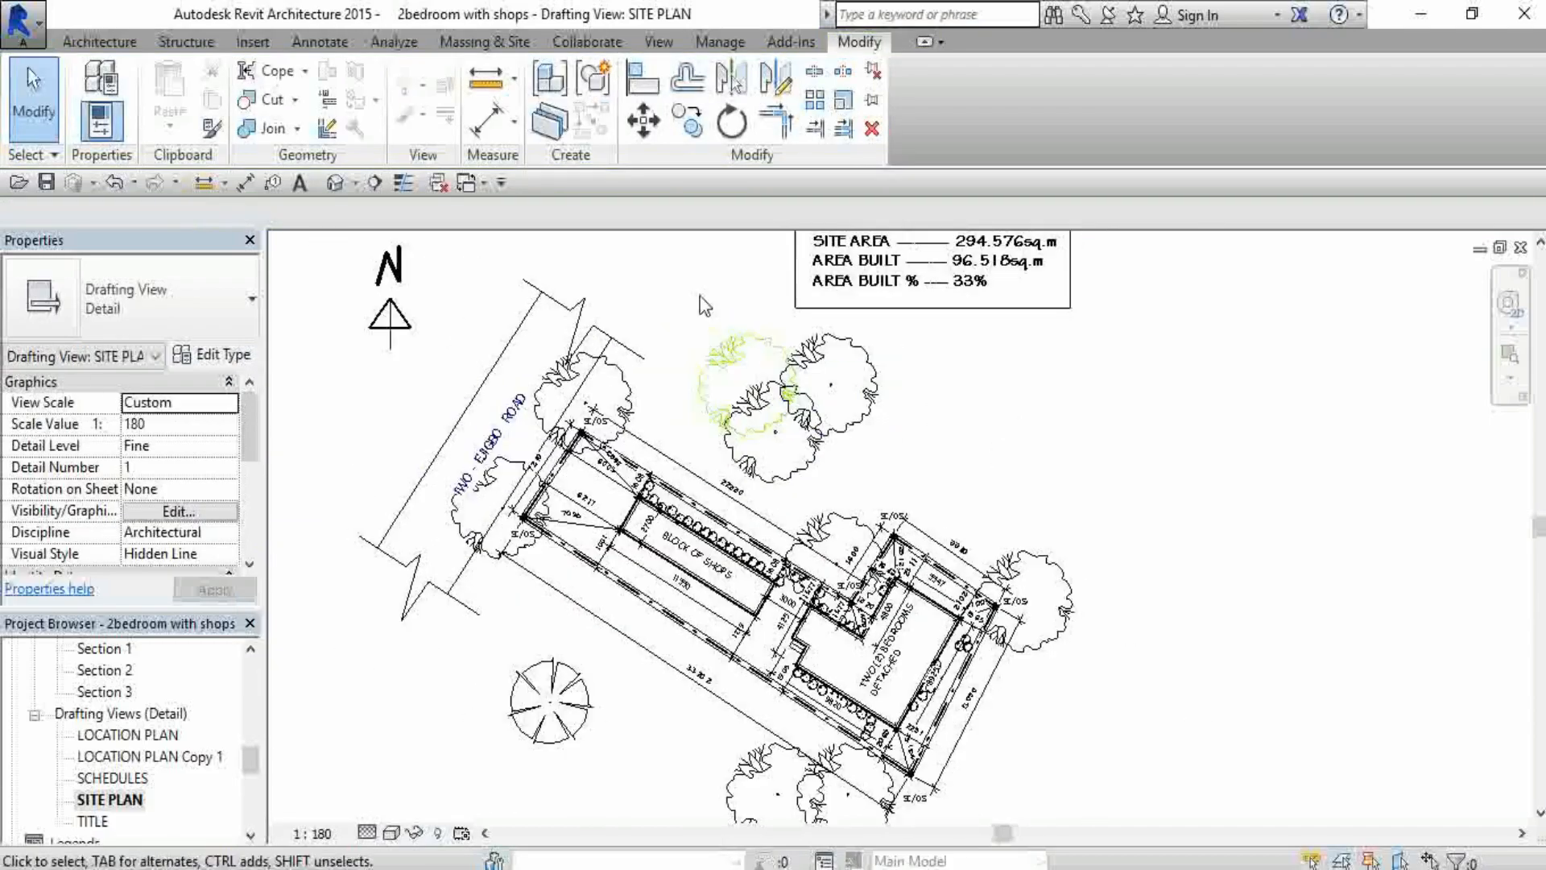
scroll(735, 377, up, 3)
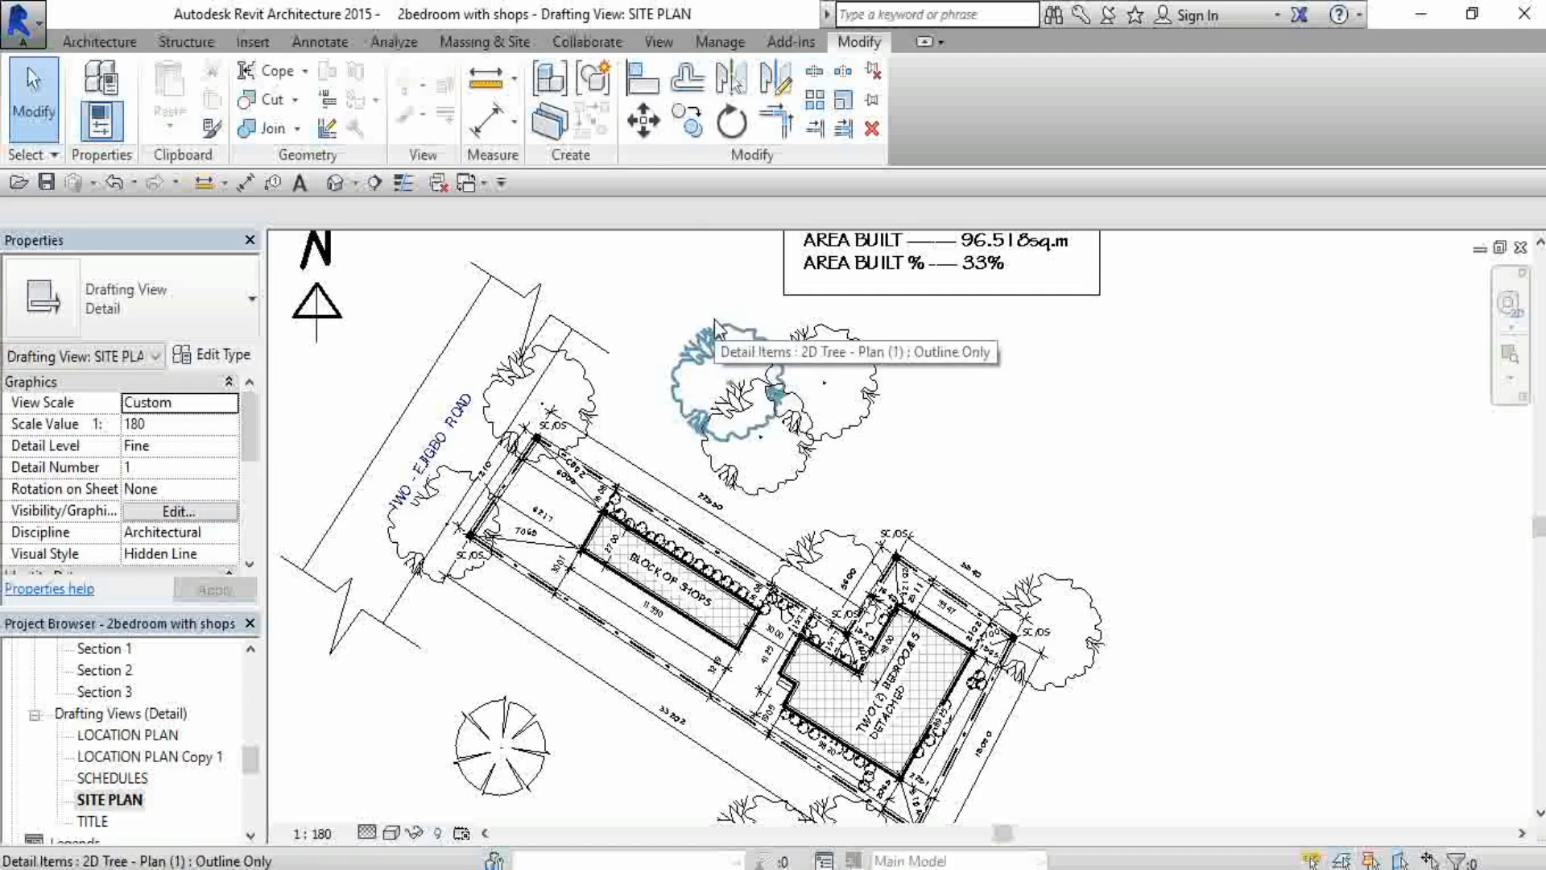
scroll(728, 308, down, 2)
scroll(796, 616, down, 1)
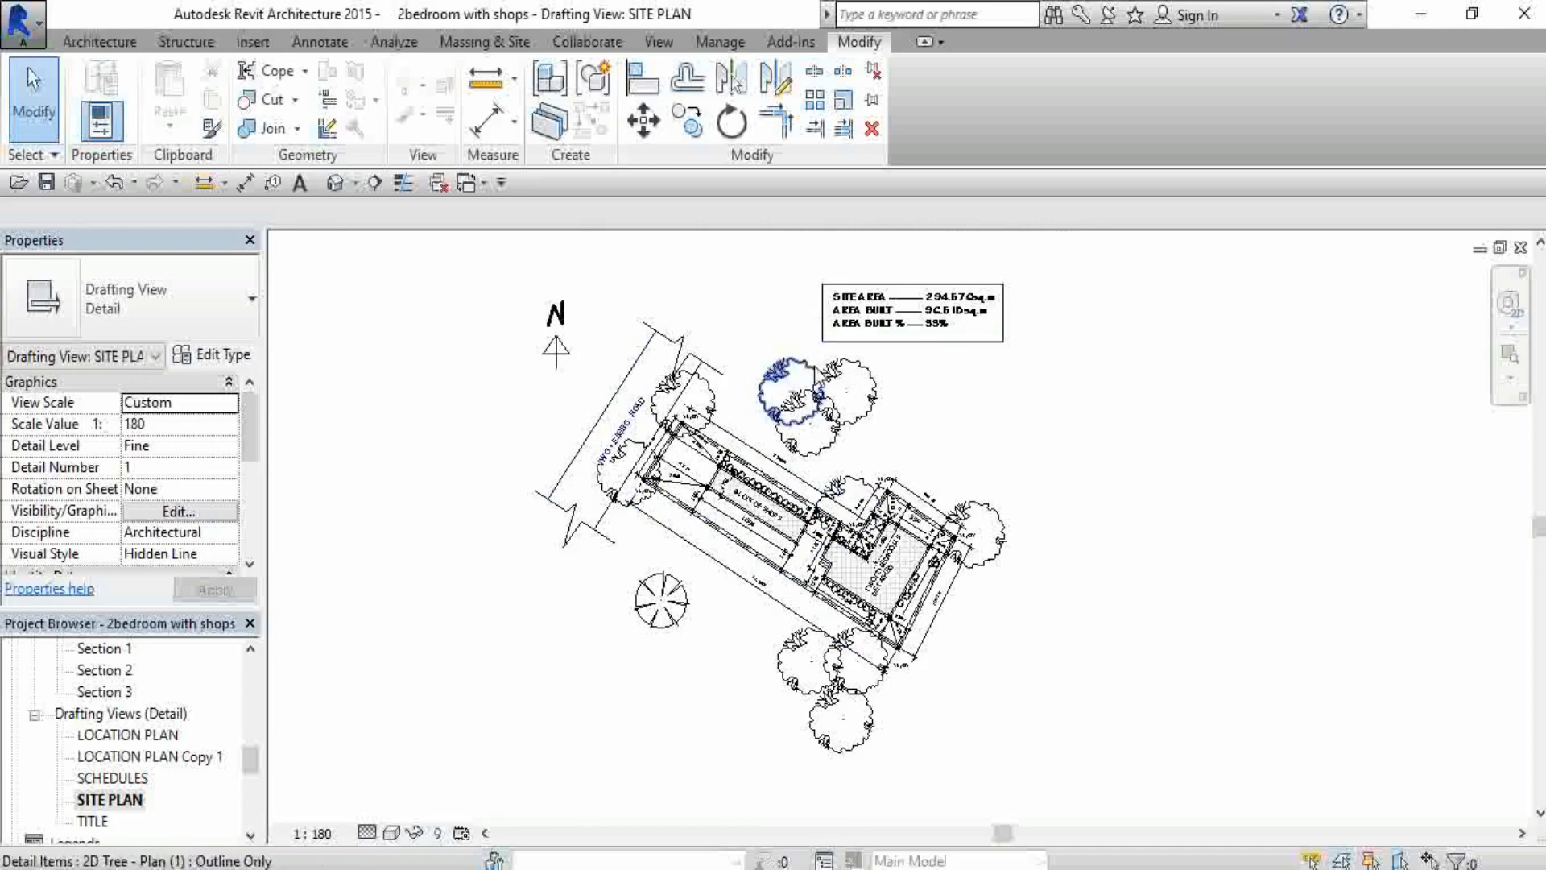
scroll(814, 376, up, 1)
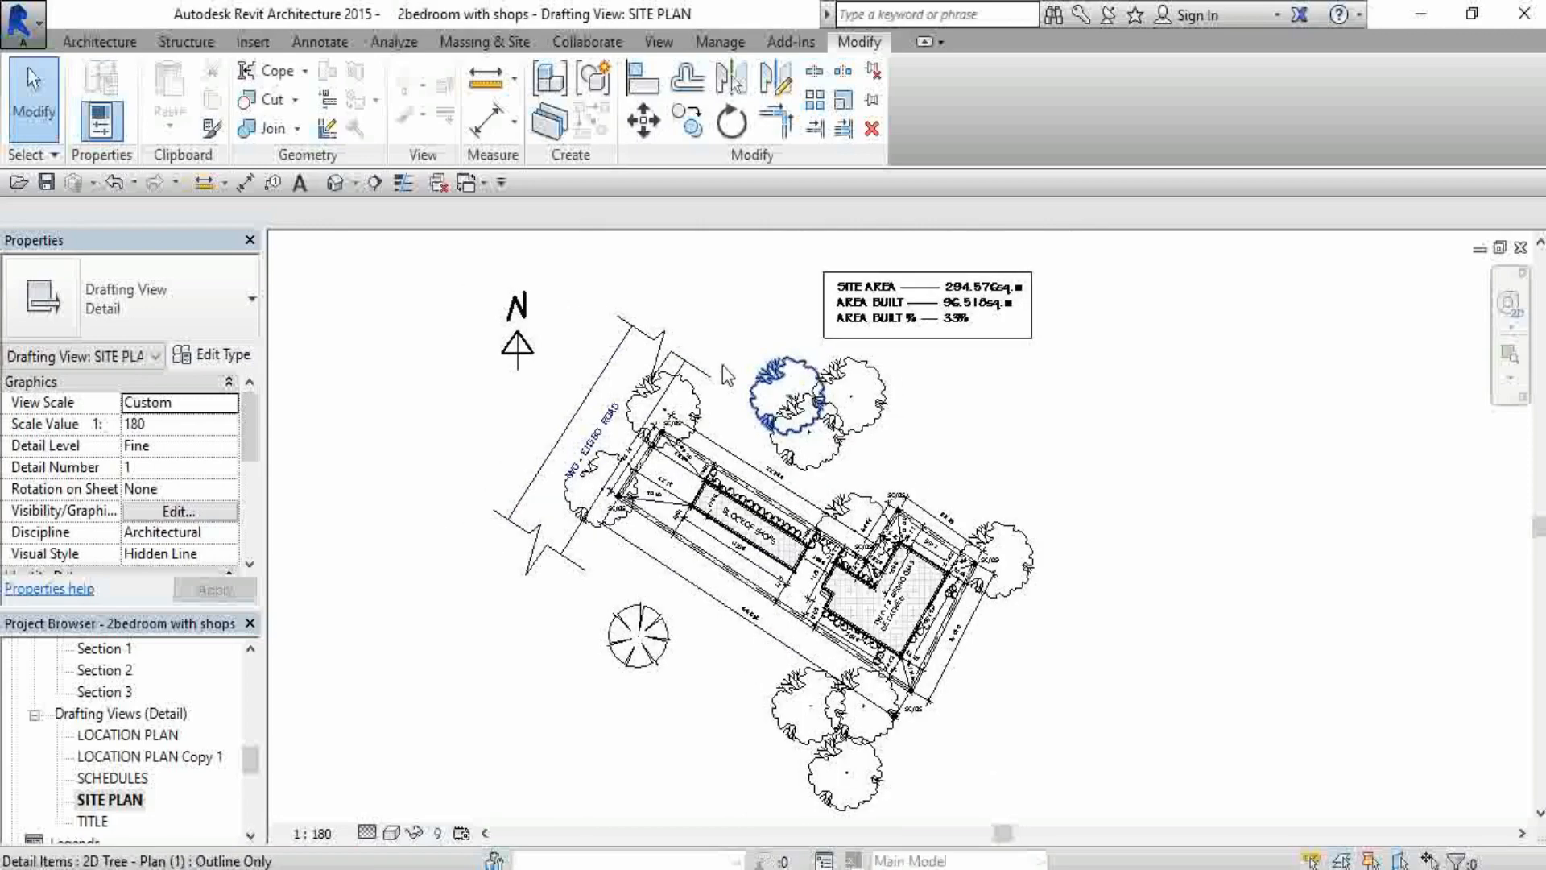
click(766, 388)
right_click(766, 389)
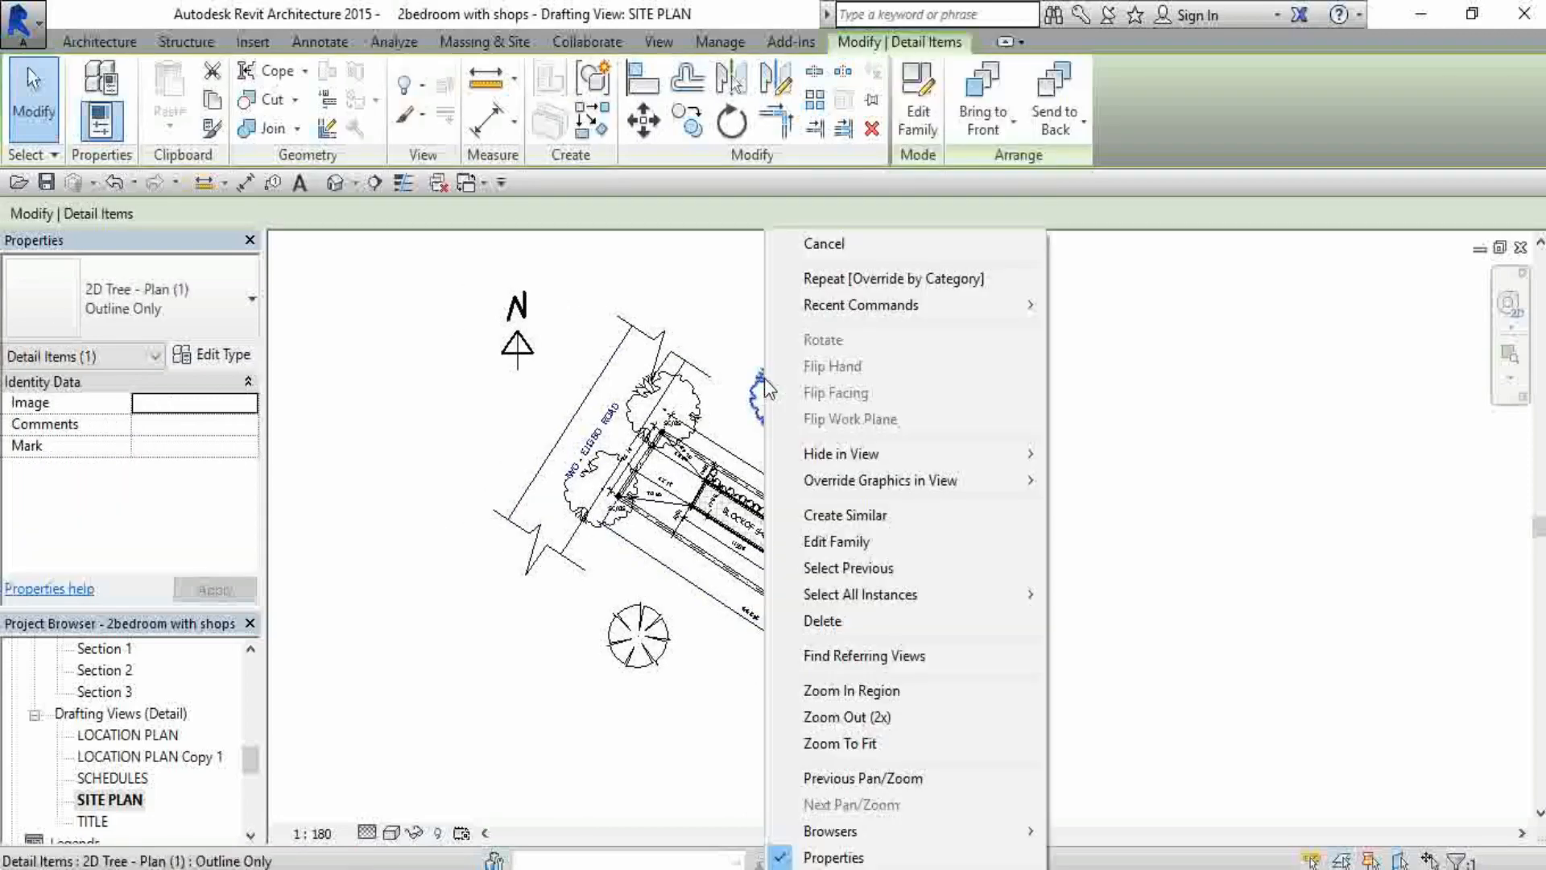
mouse_move(885, 479)
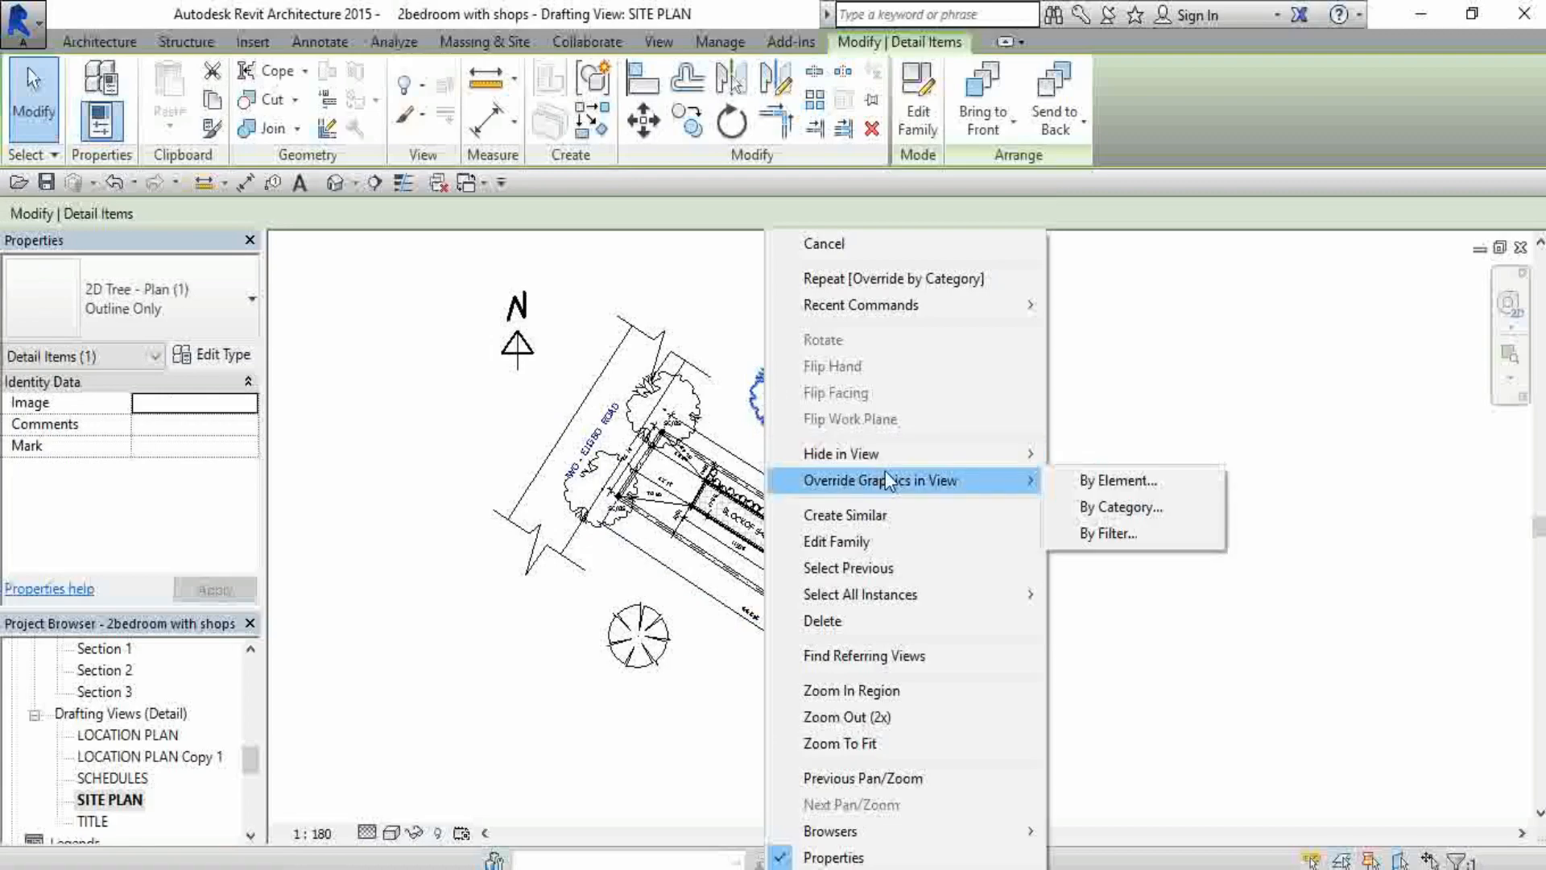
click(1156, 511)
click(339, 715)
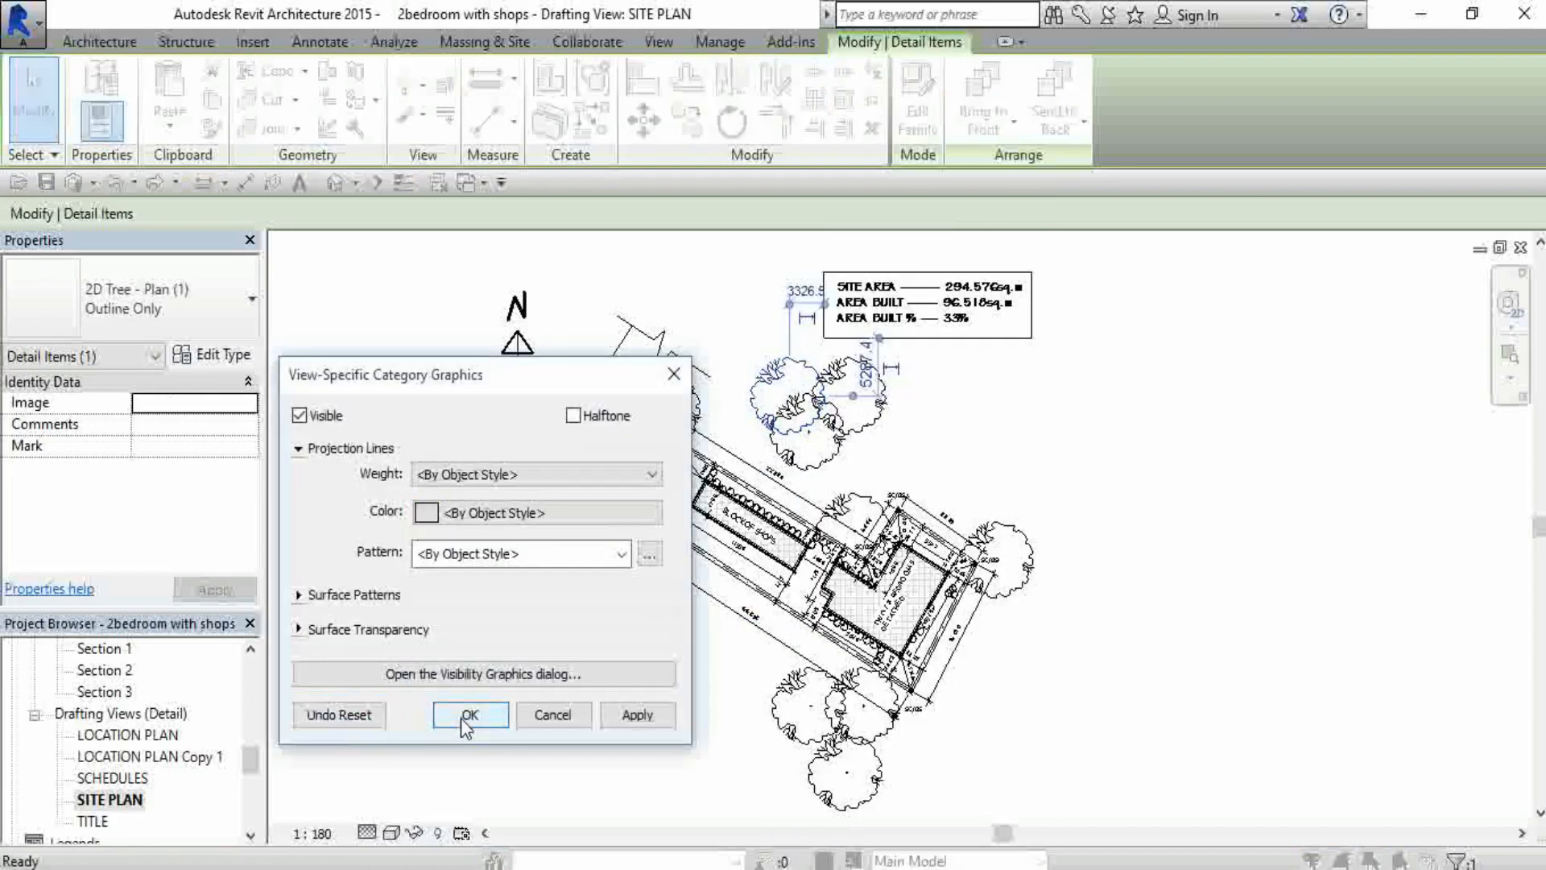
click(636, 714)
click(471, 714)
key(Escape)
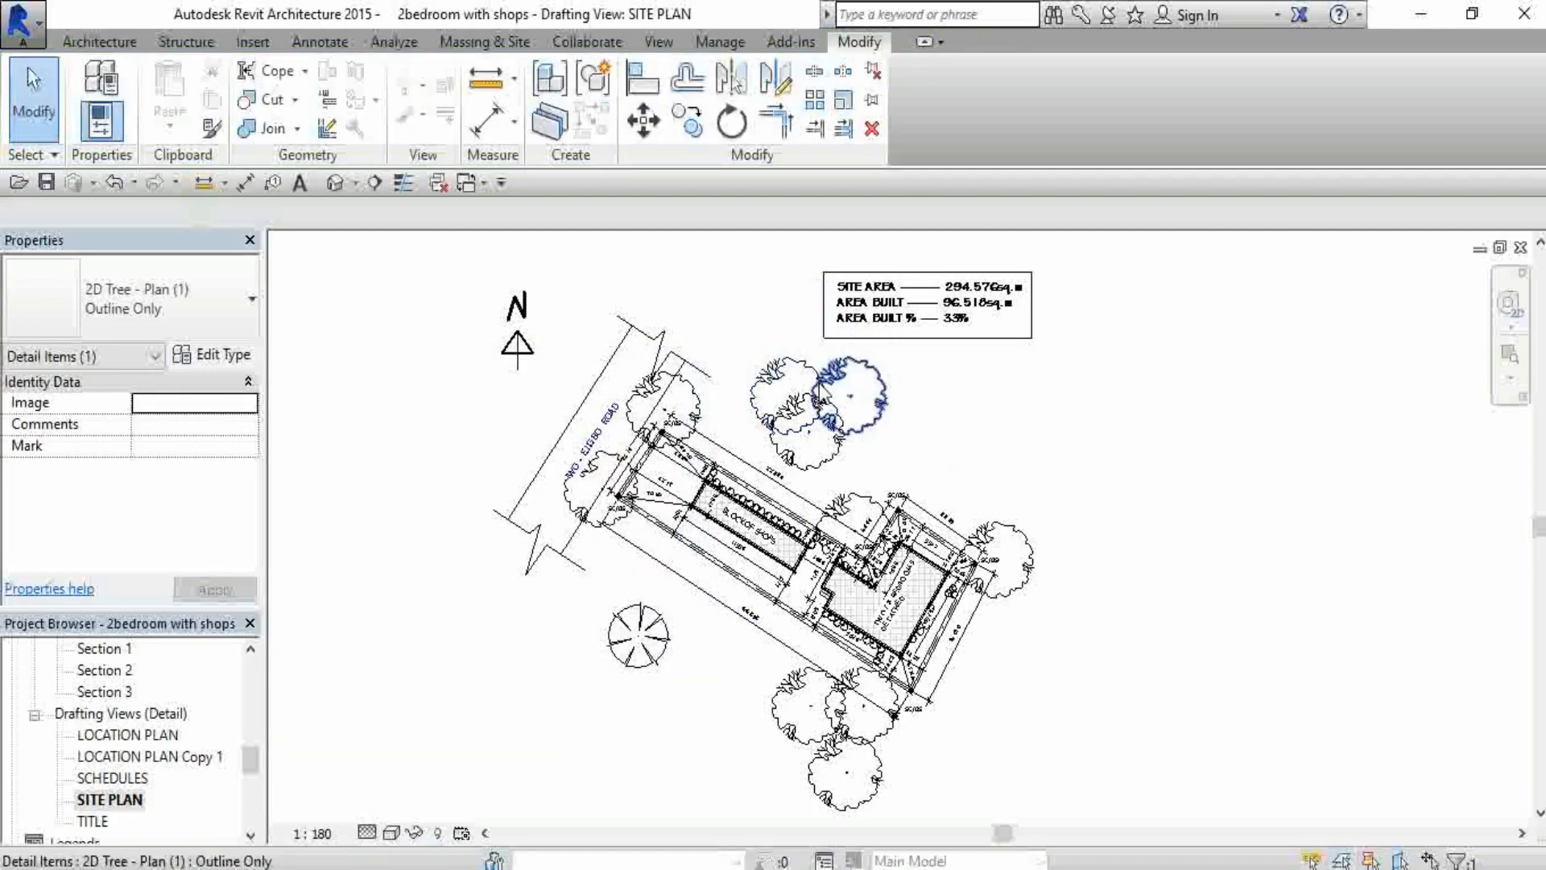
In the same tree's graphics override by filter, create a new filter for Detail Items and add it to the SITE PLAN view
right_click(787, 369)
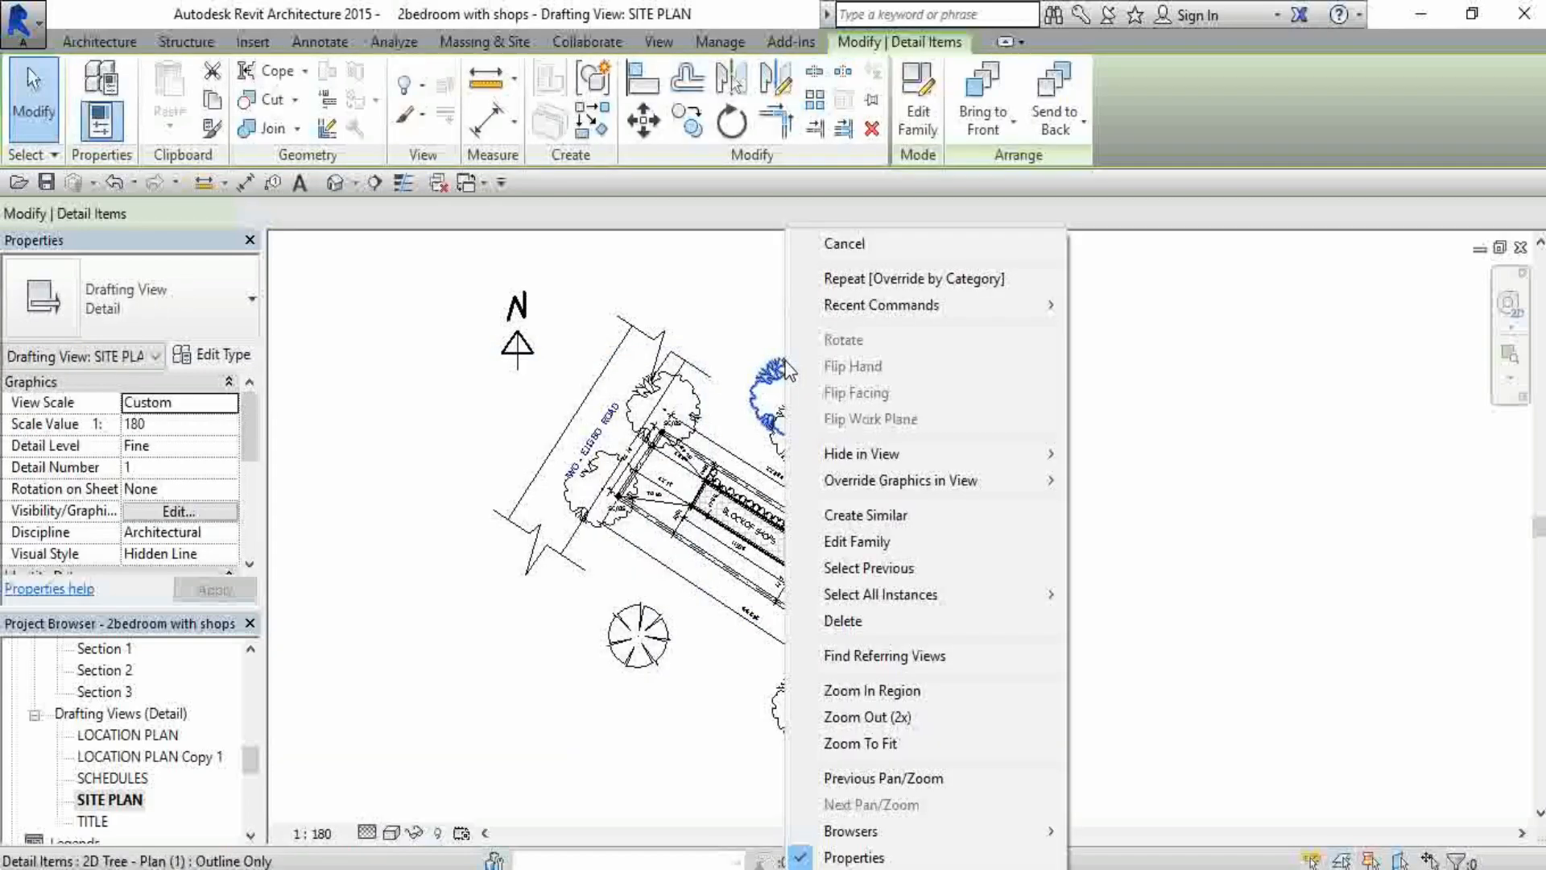
mouse_move(913, 483)
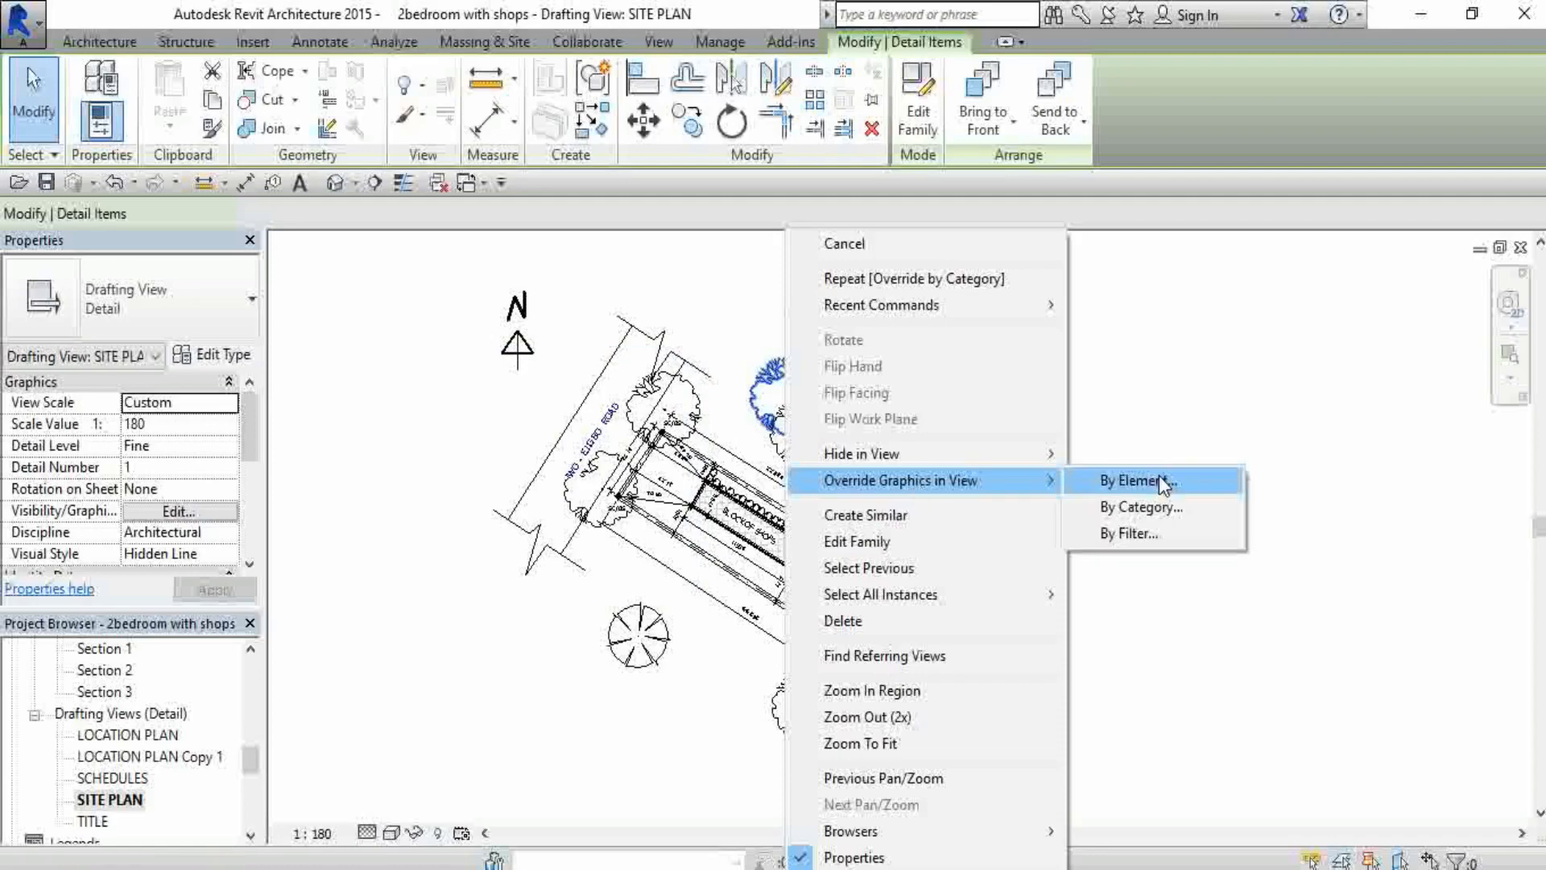
click(1141, 533)
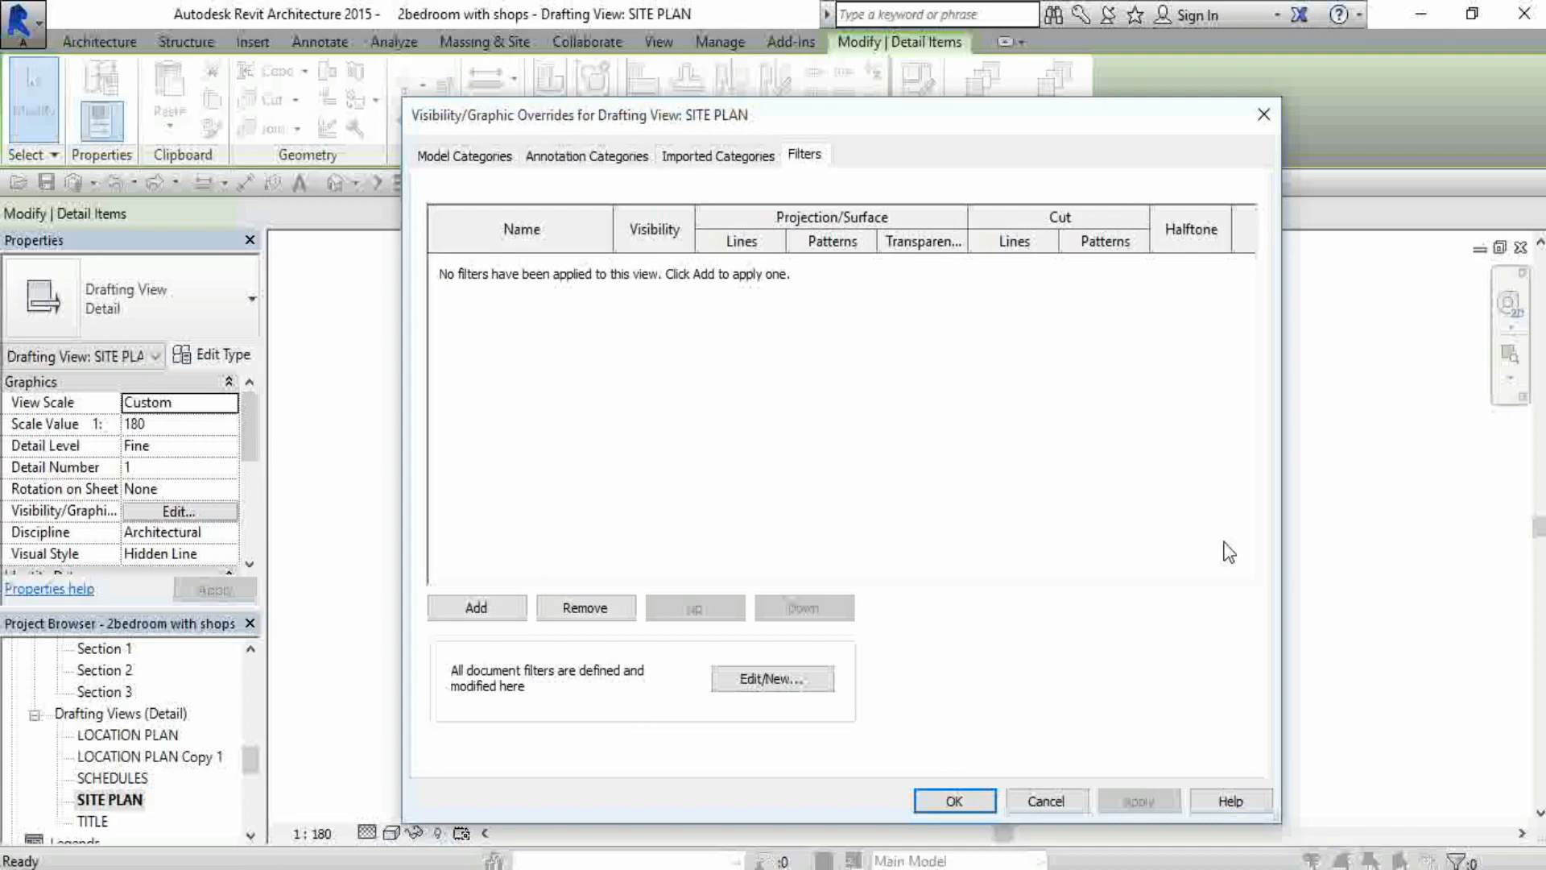
click(463, 610)
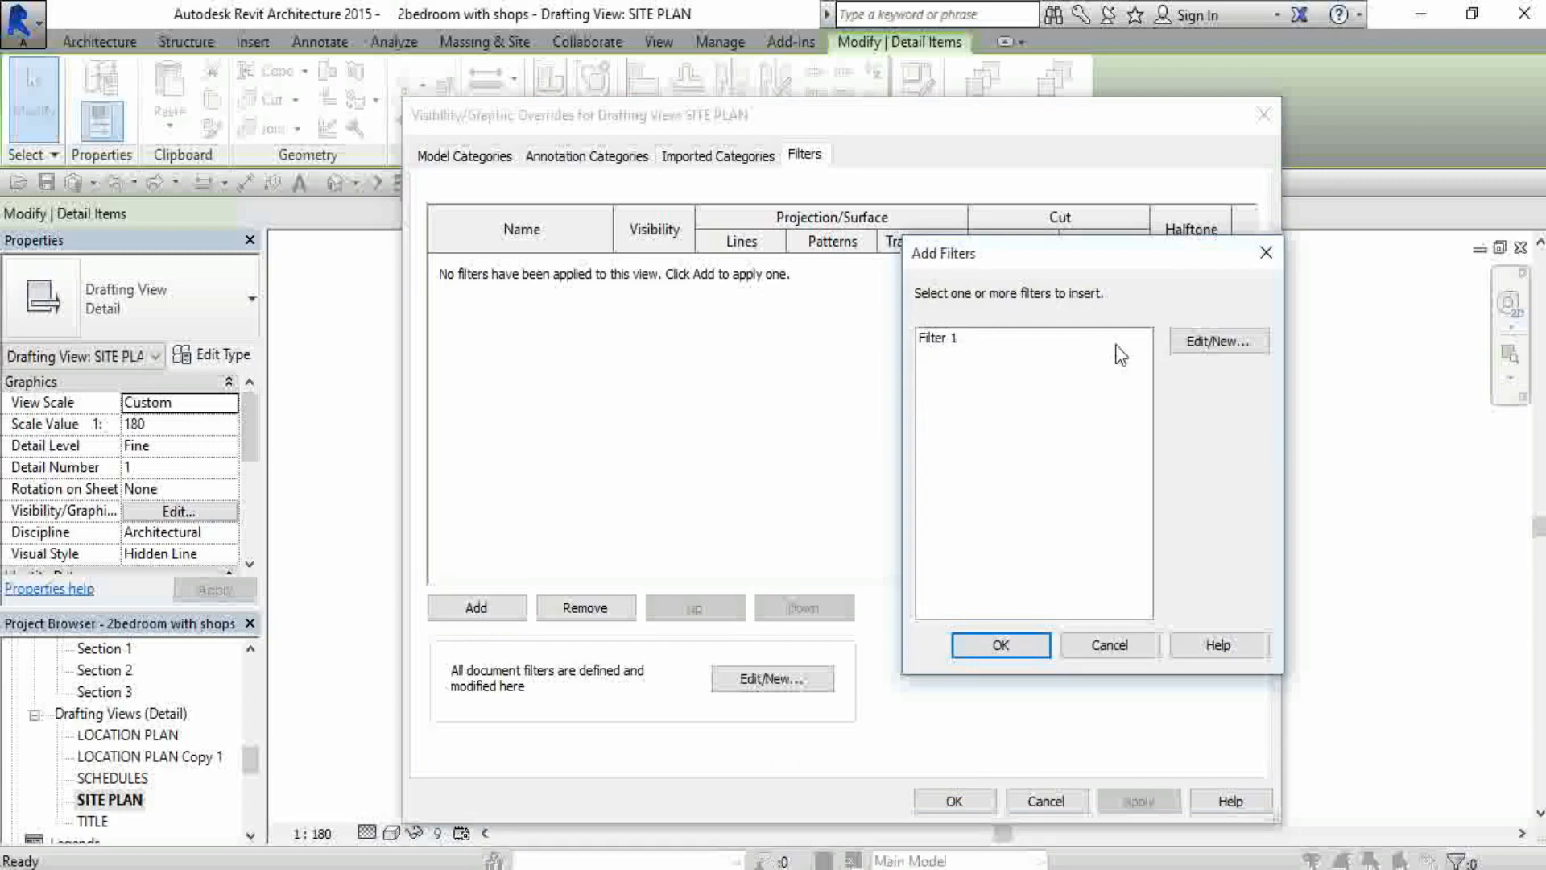
click(1183, 349)
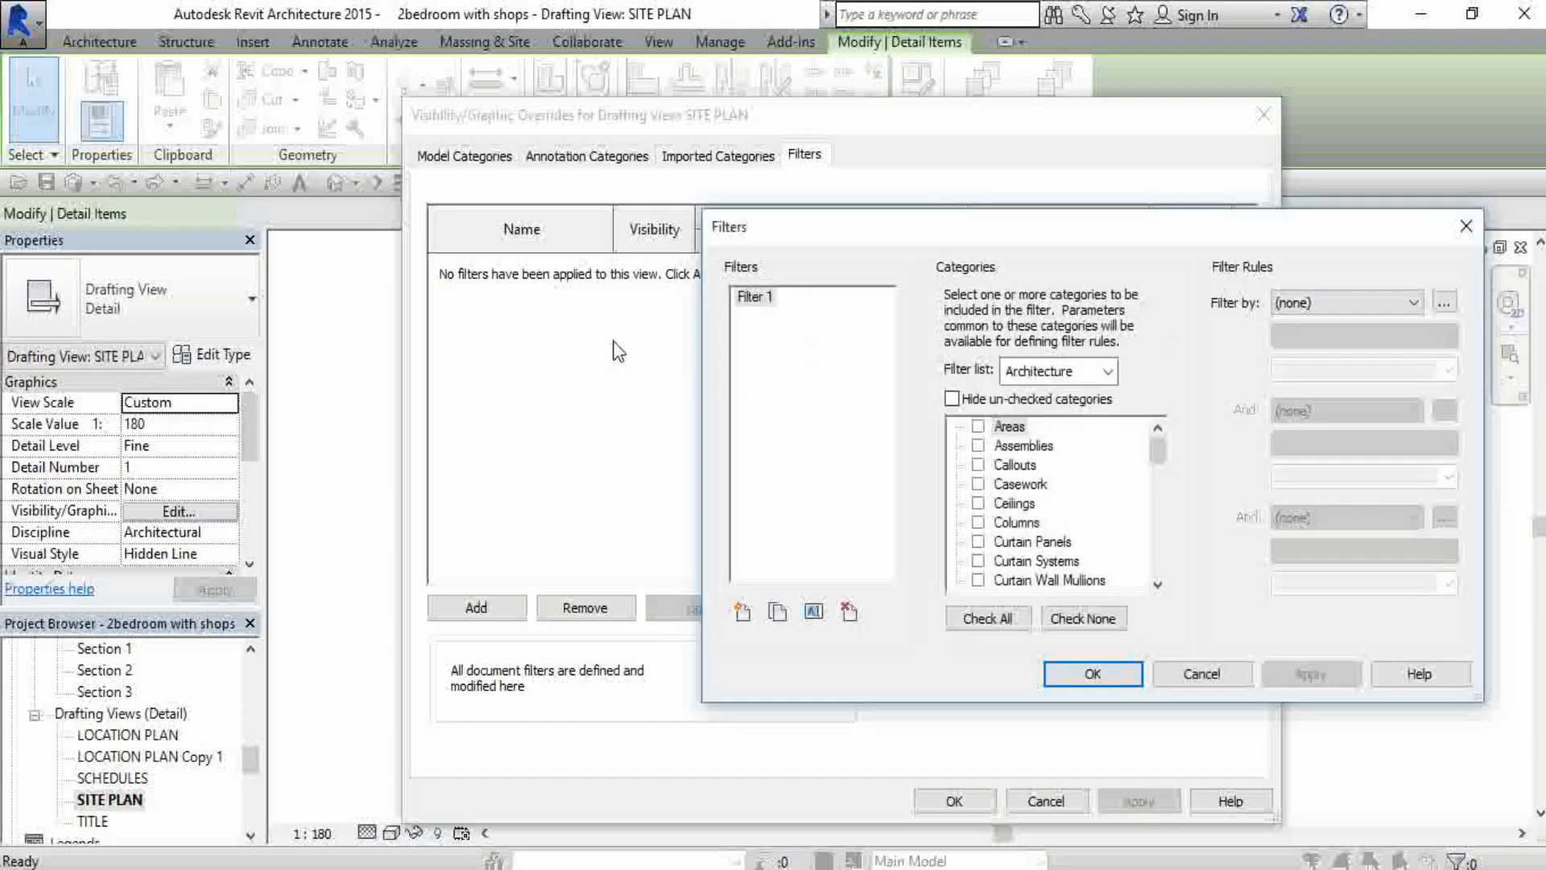
click(742, 611)
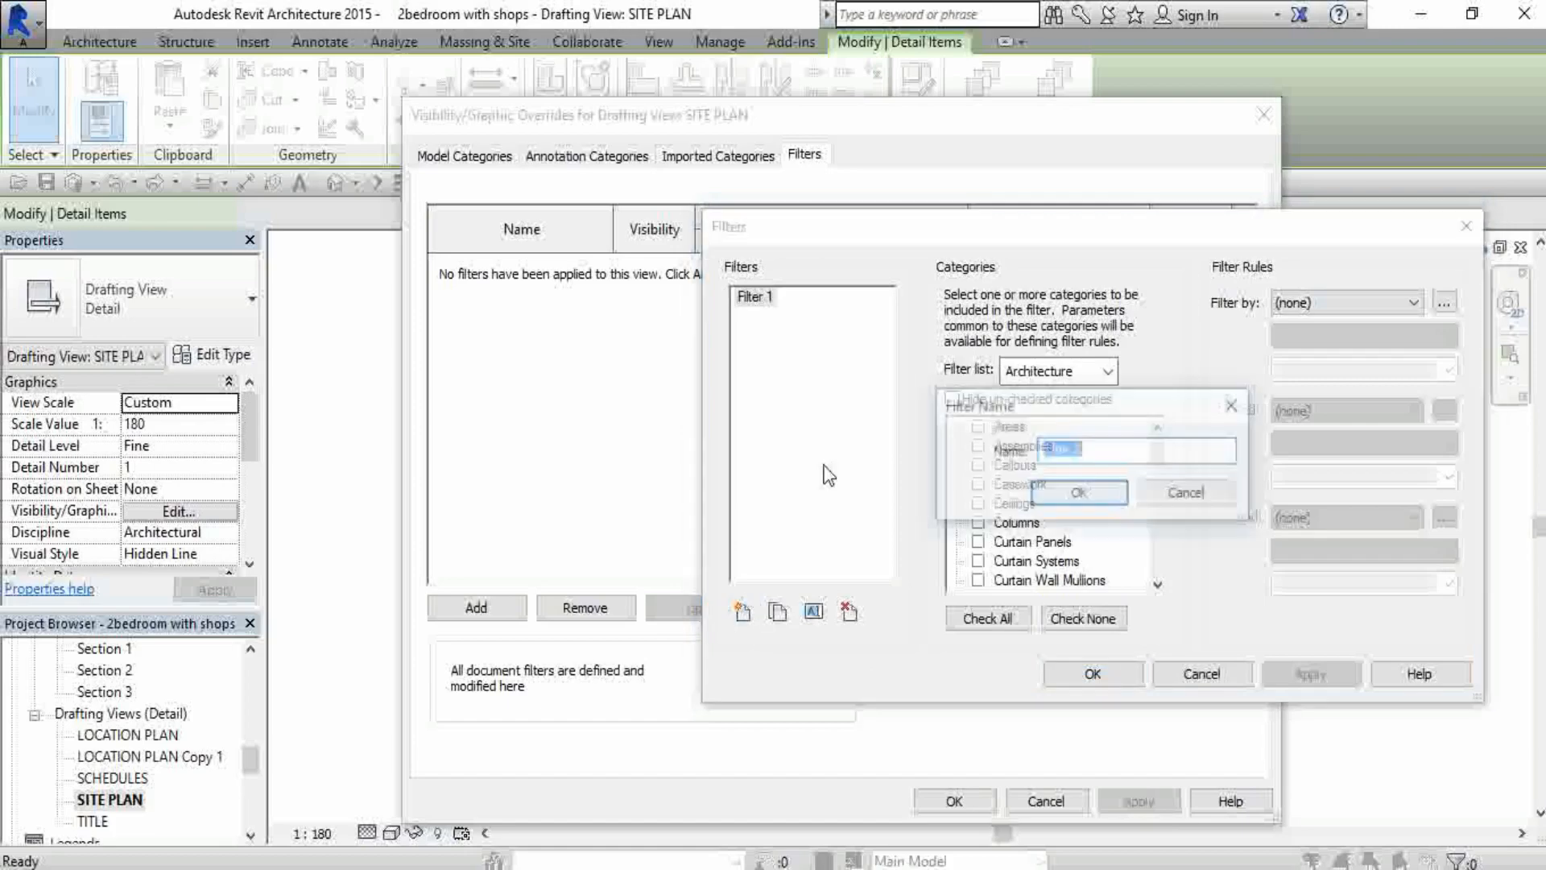
click(1080, 495)
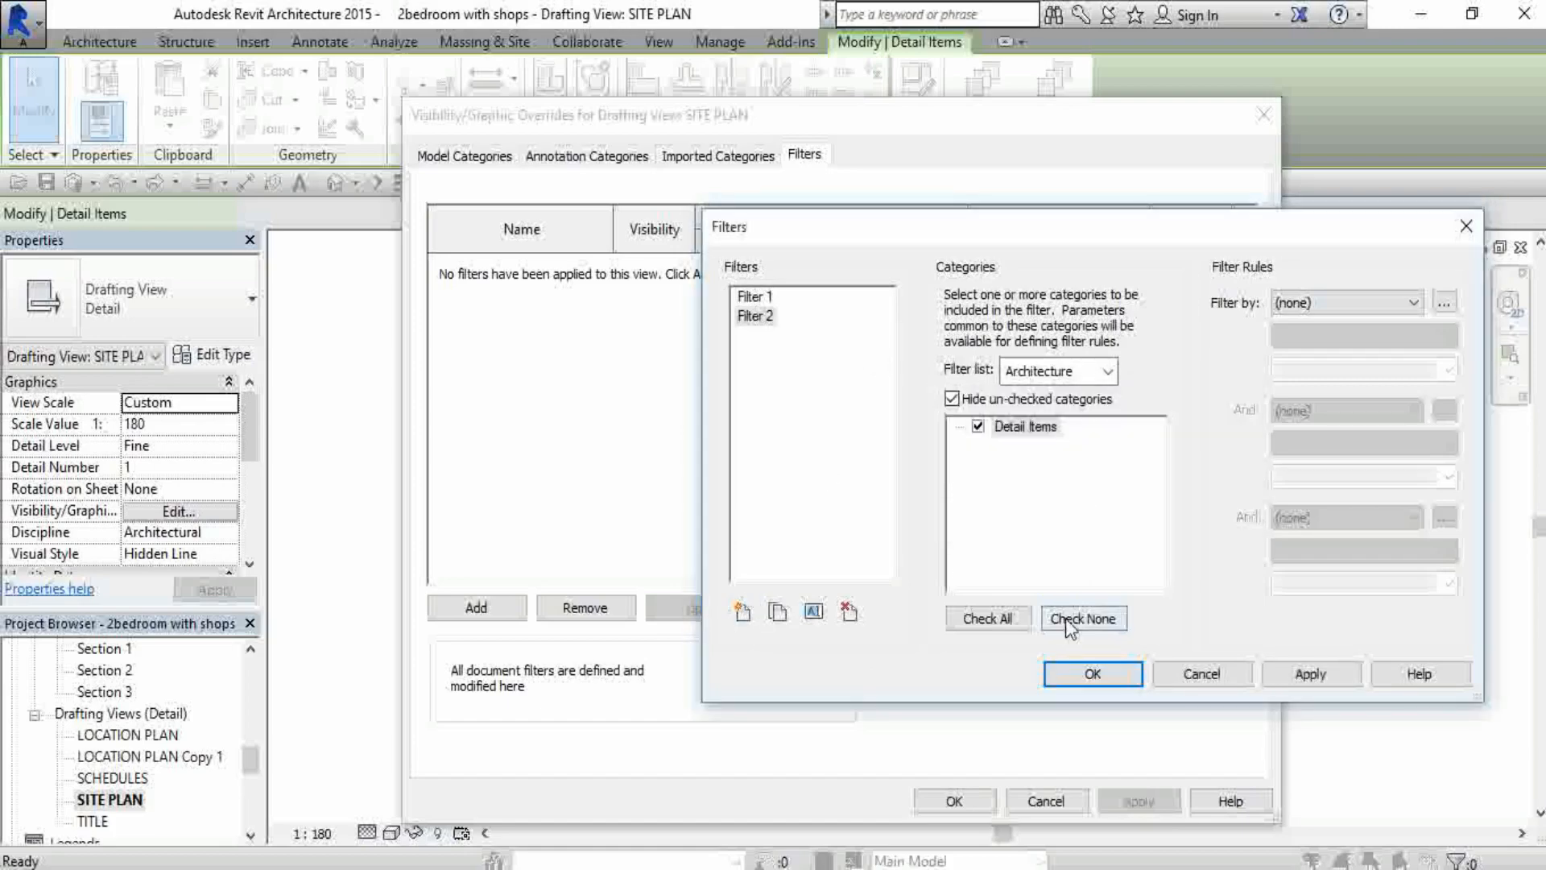
click(1097, 676)
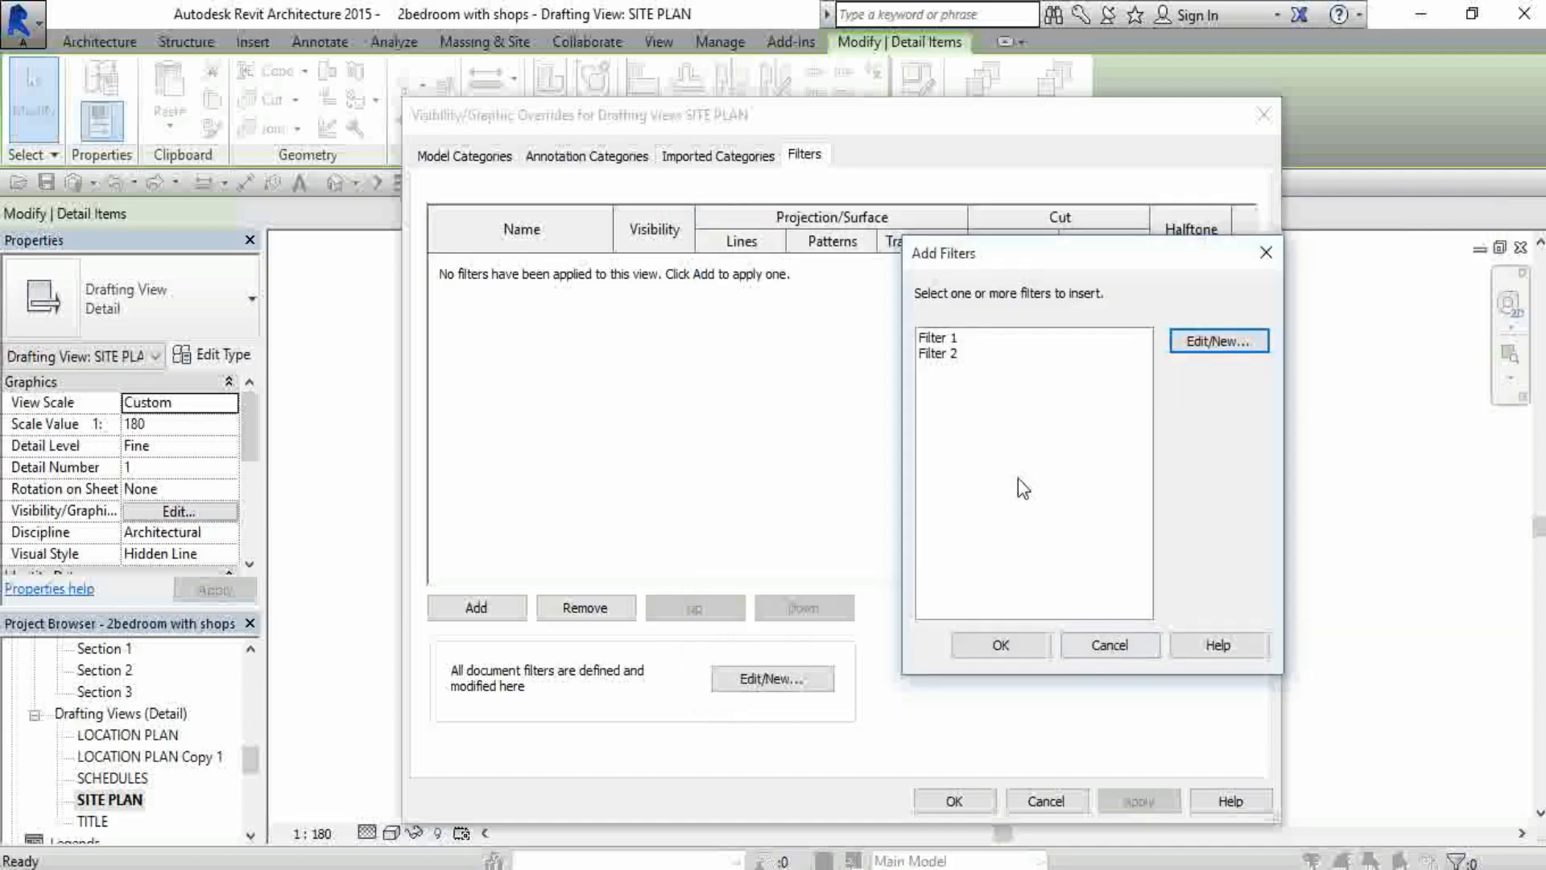
click(950, 354)
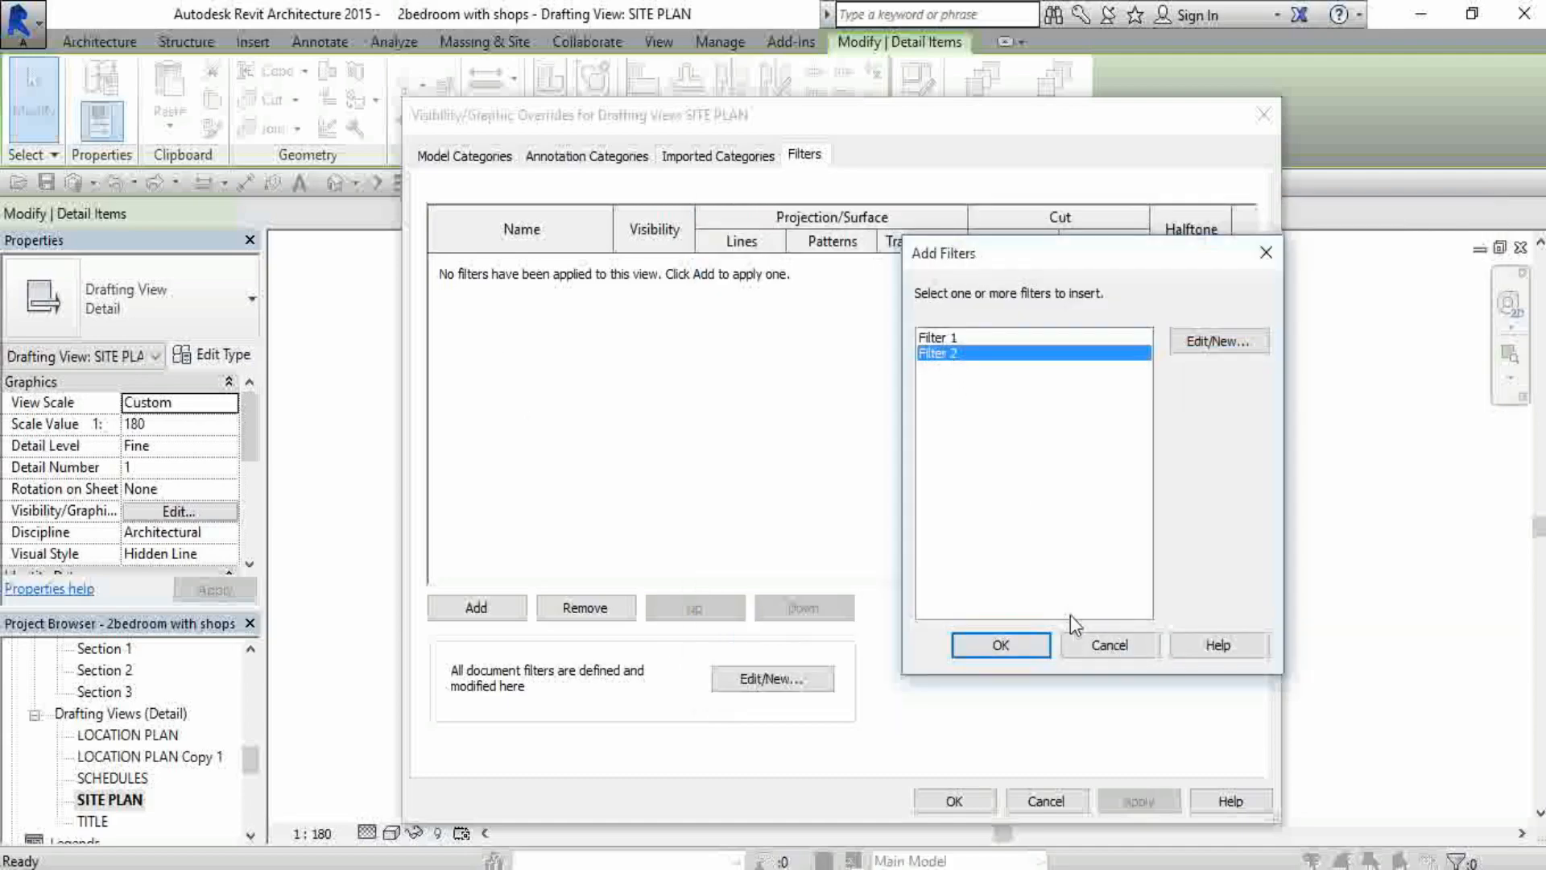
click(1040, 649)
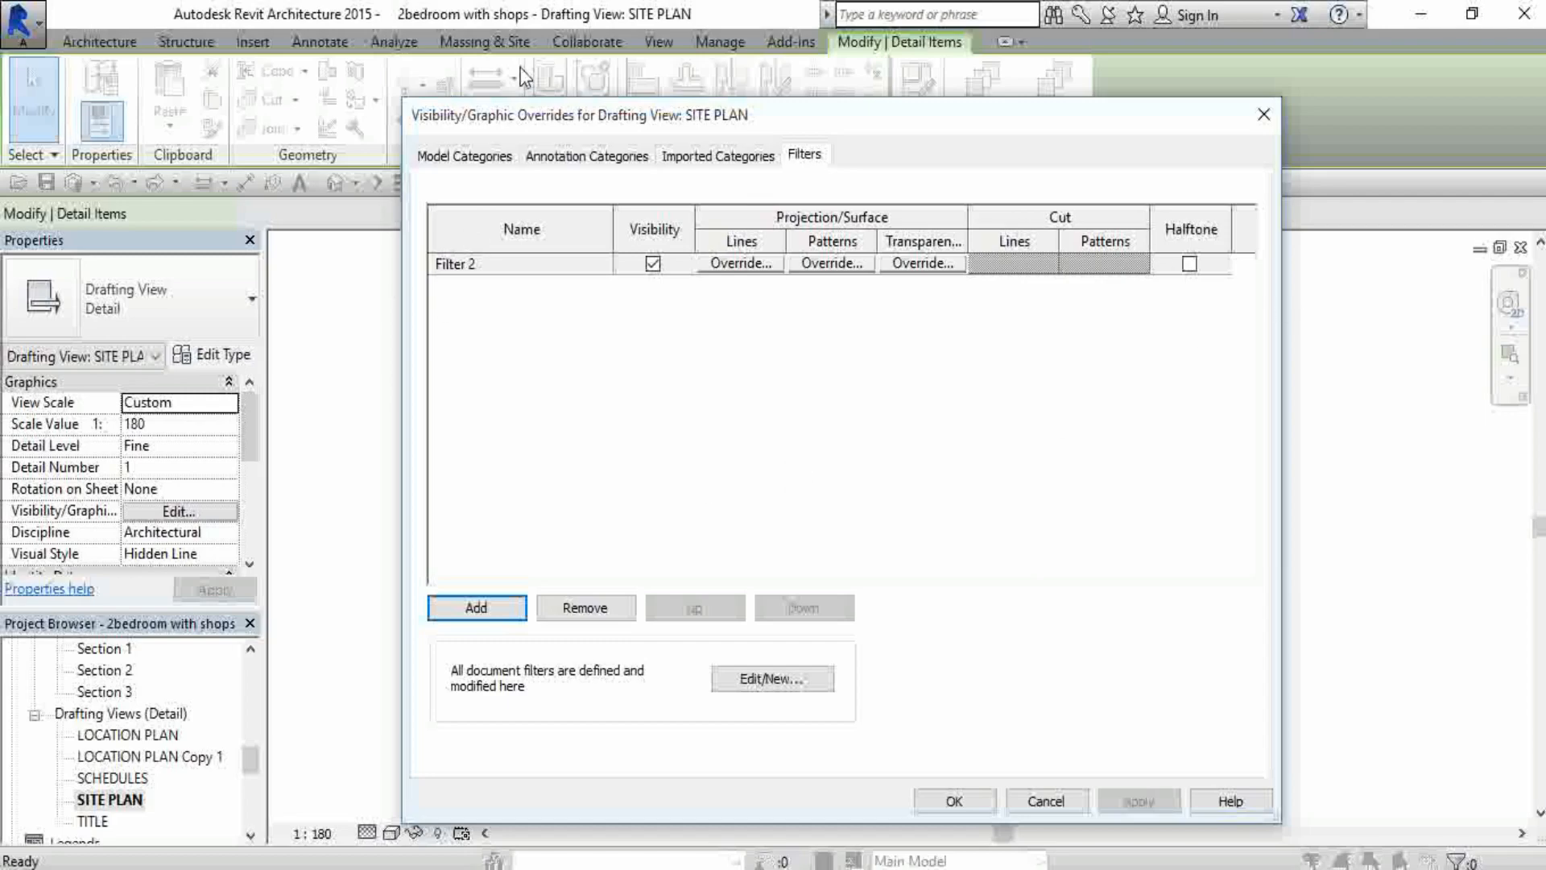
Override the added filter's projection lines with weight 4 and the green colour RGB 128-255-000
click(738, 264)
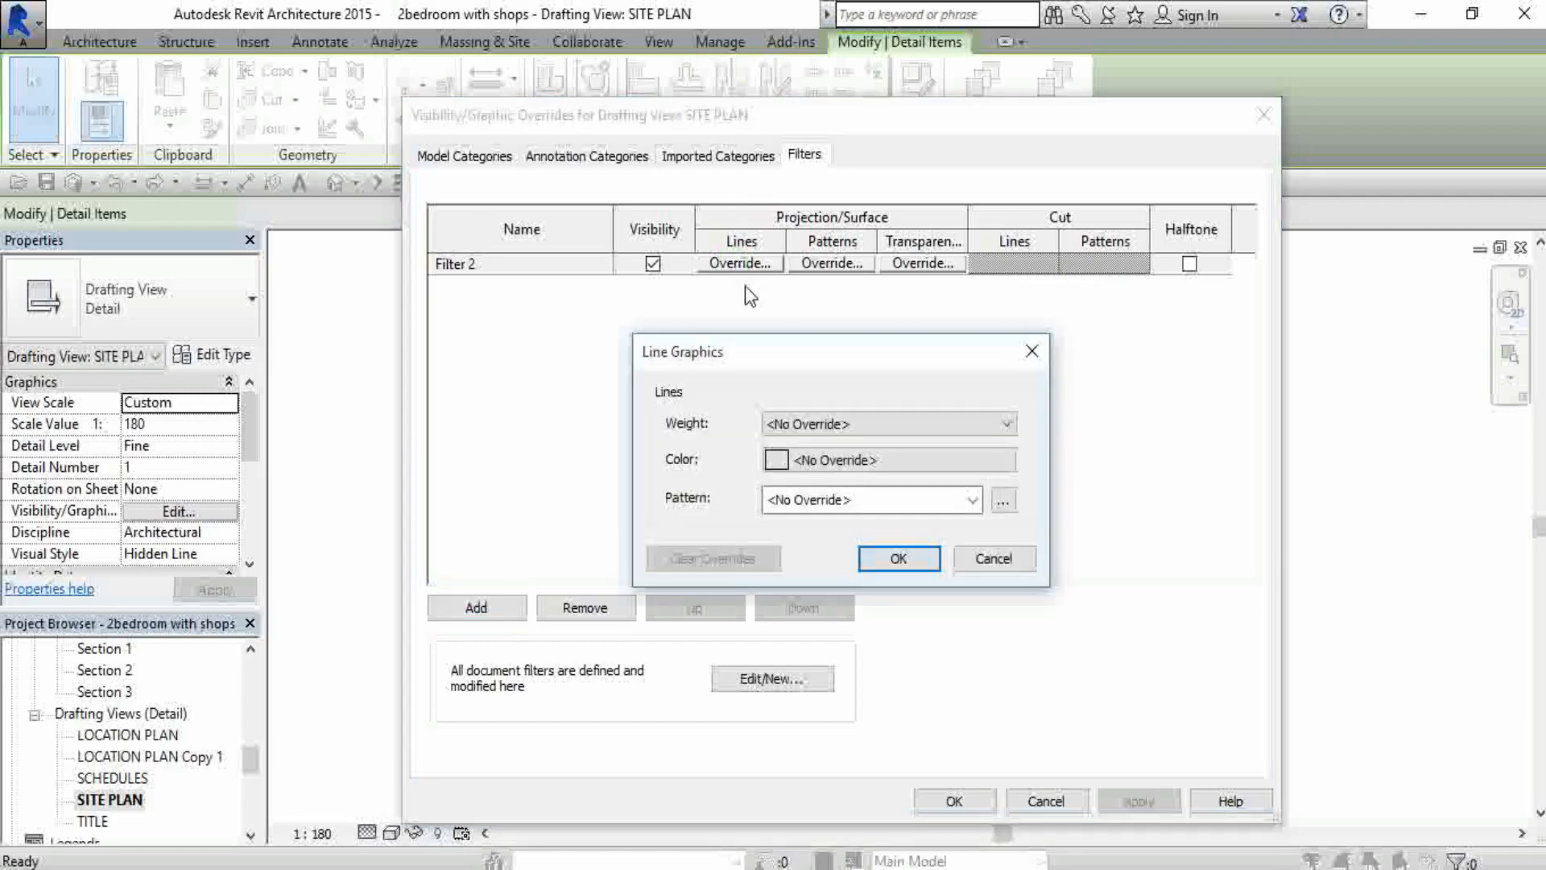
click(802, 421)
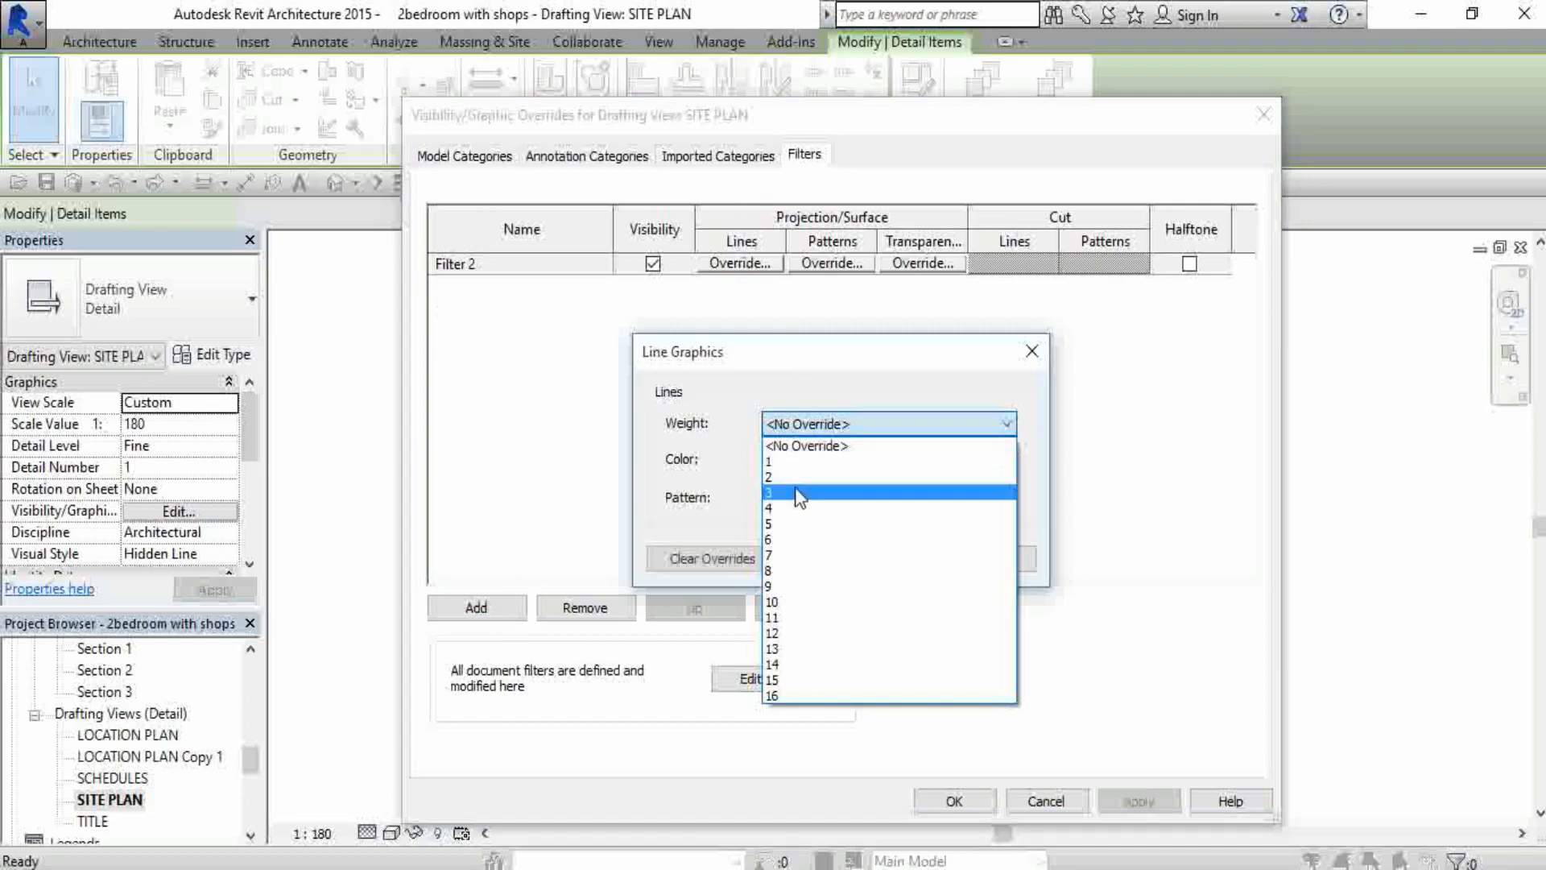
click(795, 507)
click(782, 459)
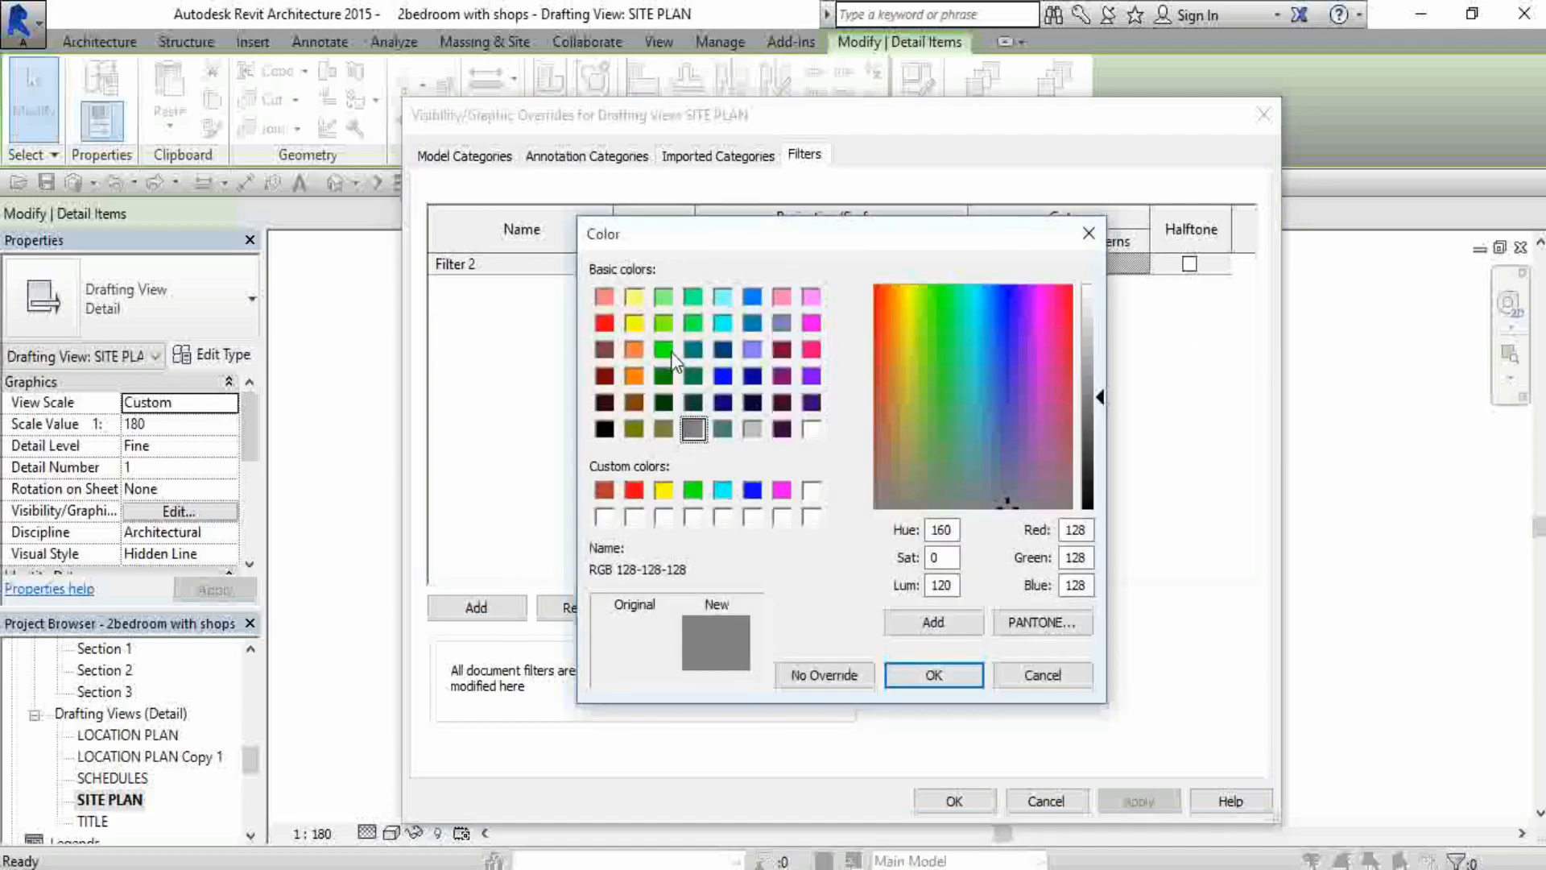
click(665, 323)
click(944, 676)
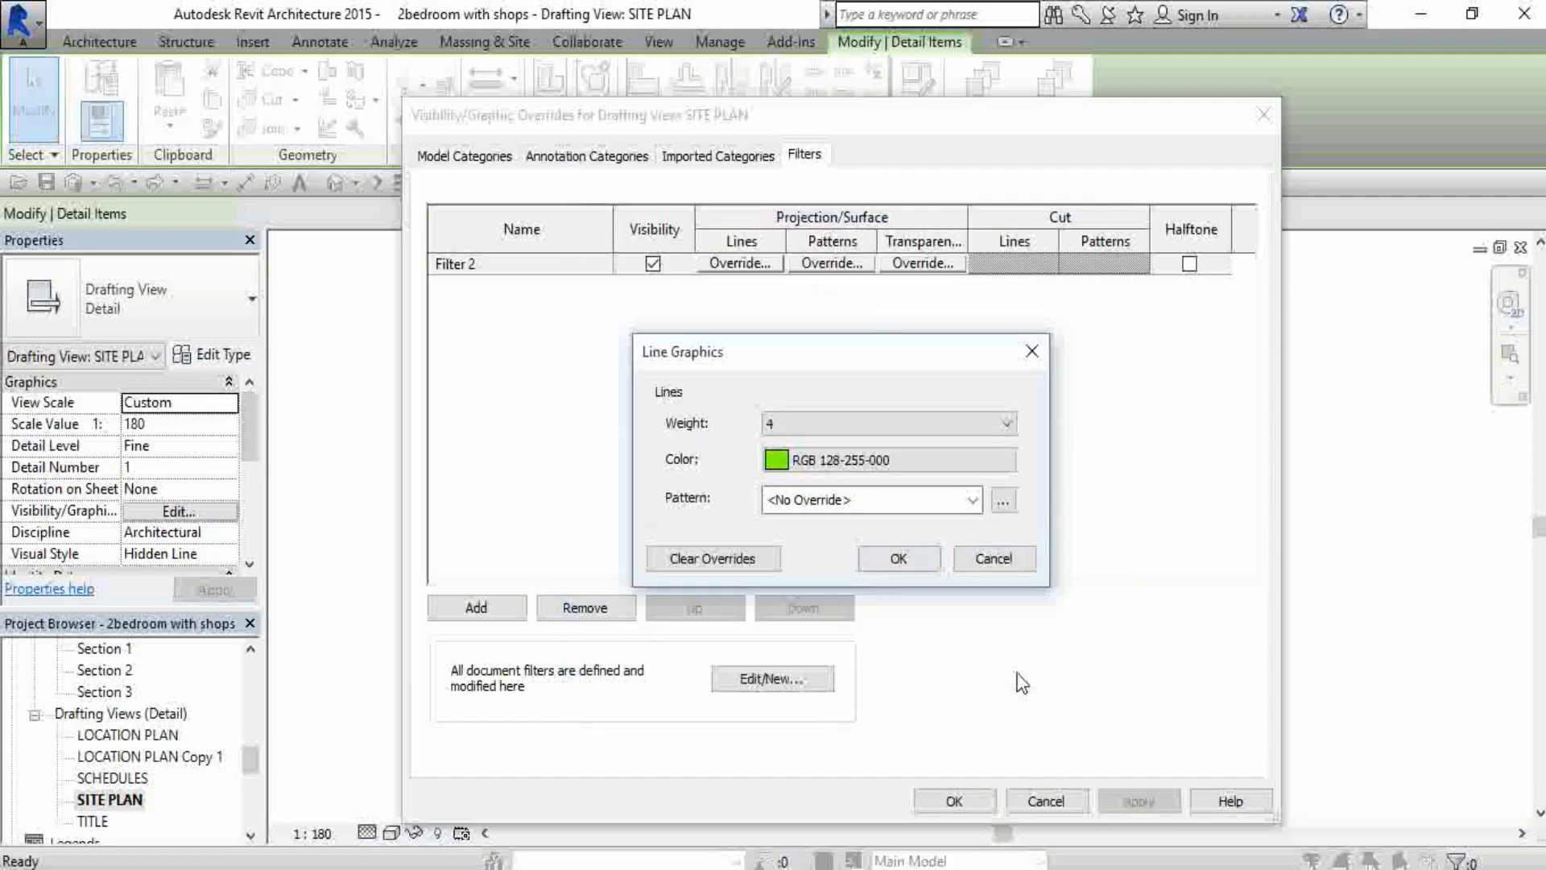
Keep the filter's line pattern at No Override, accept the line graphics, and apply the filter overrides to the view
click(973, 500)
drag(974, 171, 984, 109)
click(548, 341)
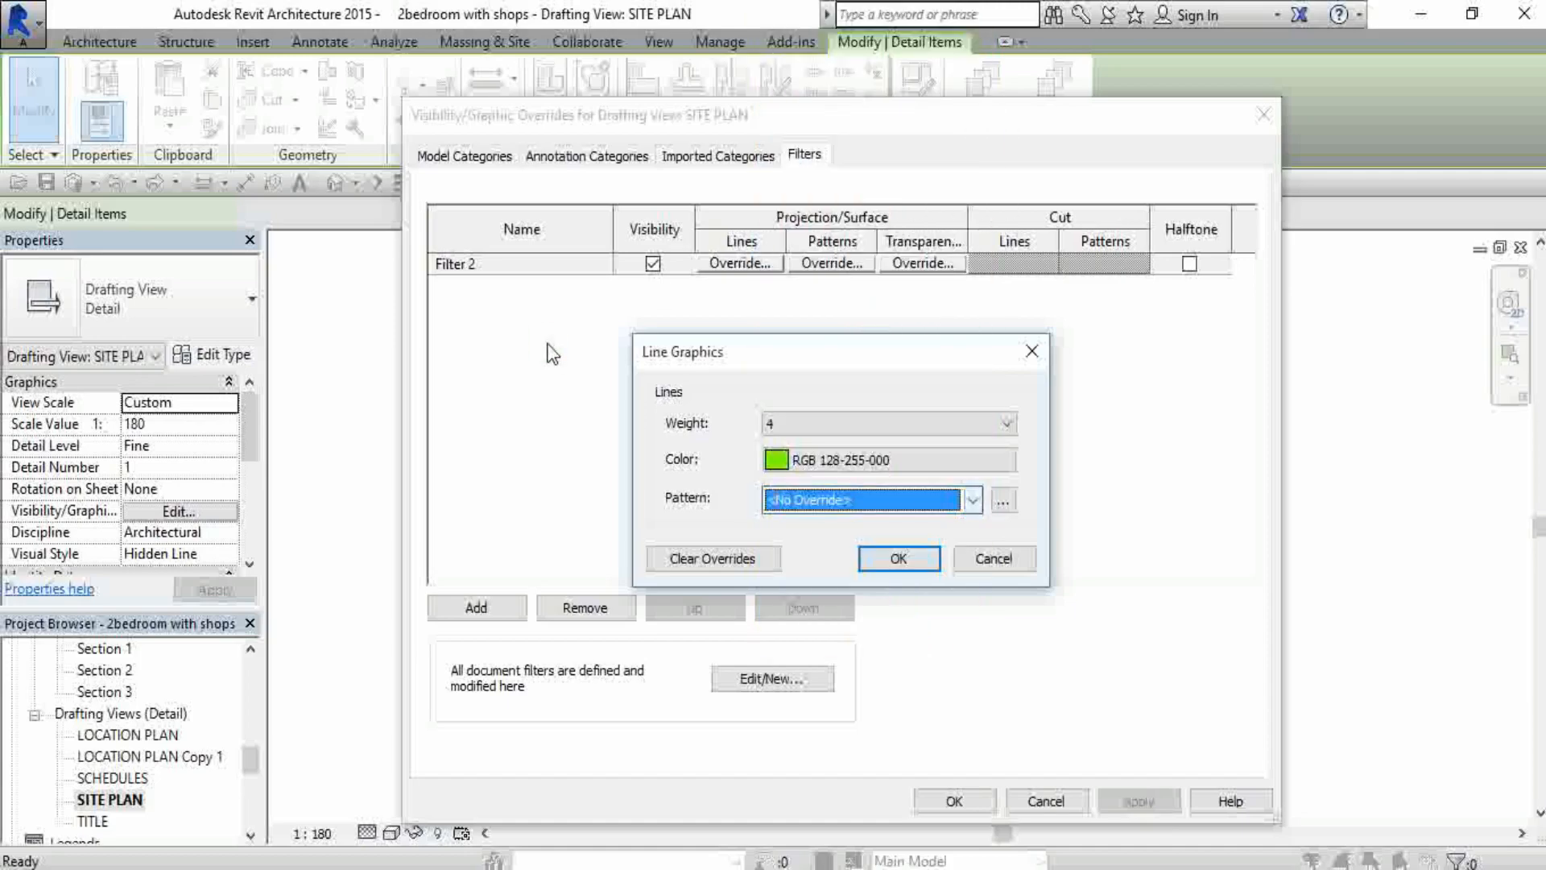
click(897, 558)
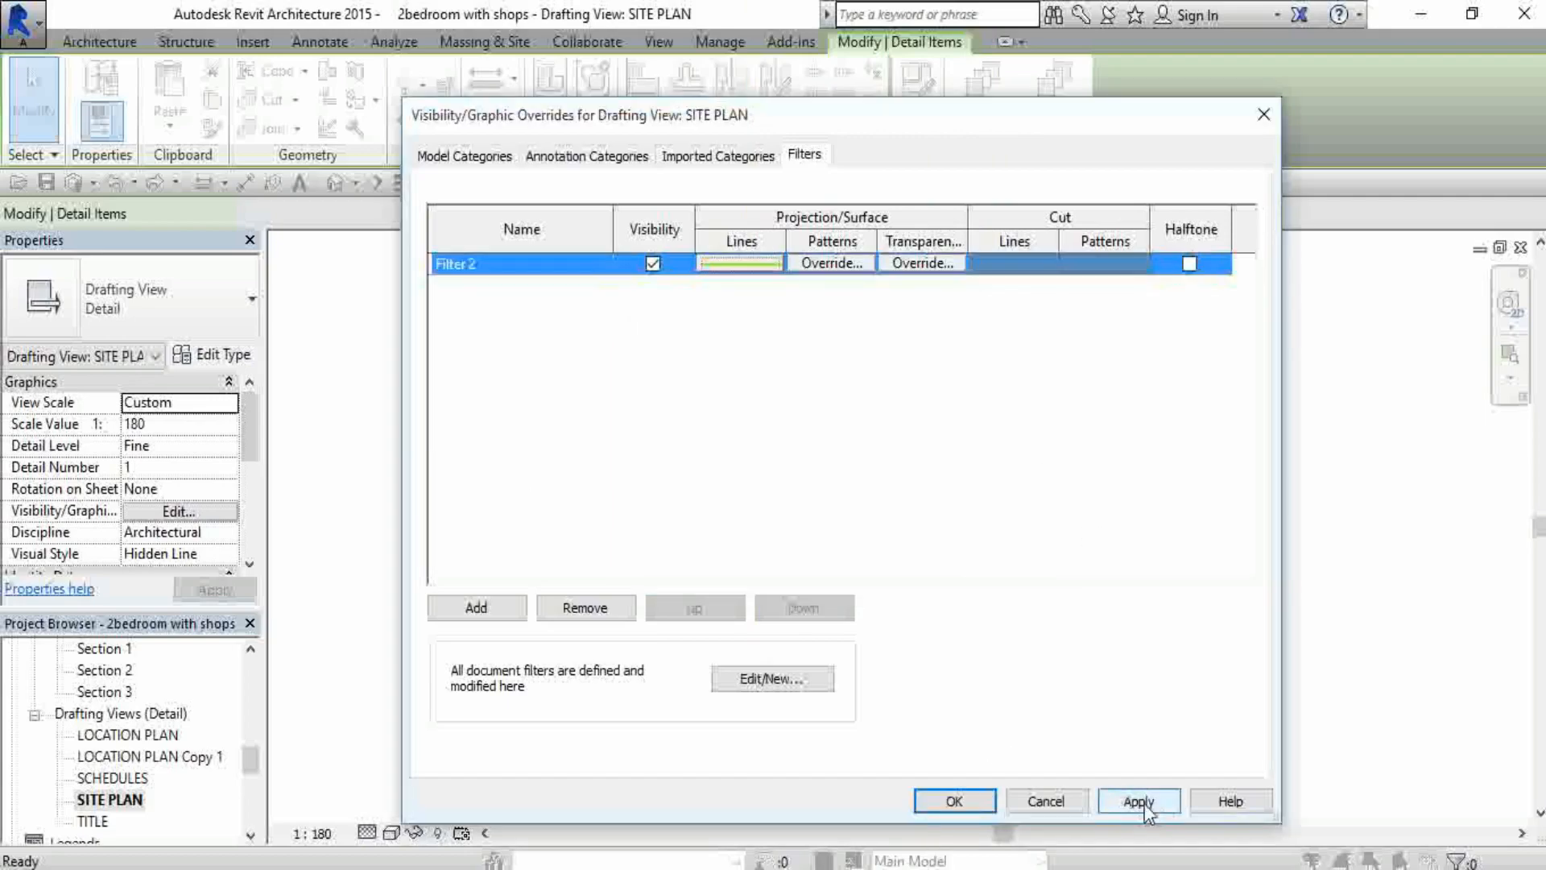
click(1144, 802)
click(948, 802)
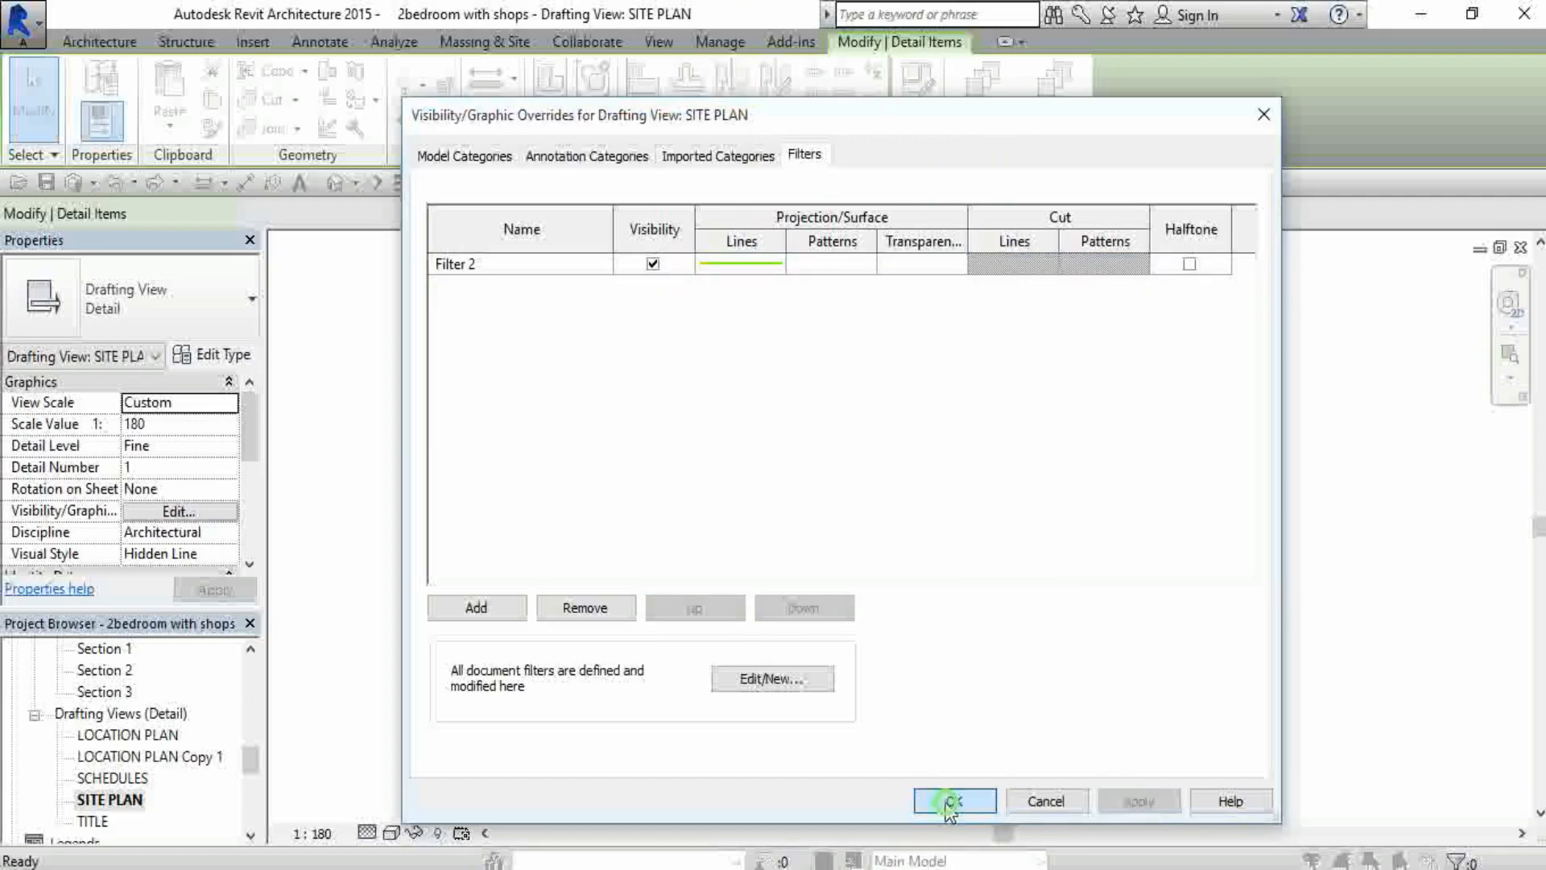
Deselect the tree and inspect the filter's line override on the site plan's trees and the shrubs along the block of shops
scroll(990, 444, down, 2)
click(1068, 443)
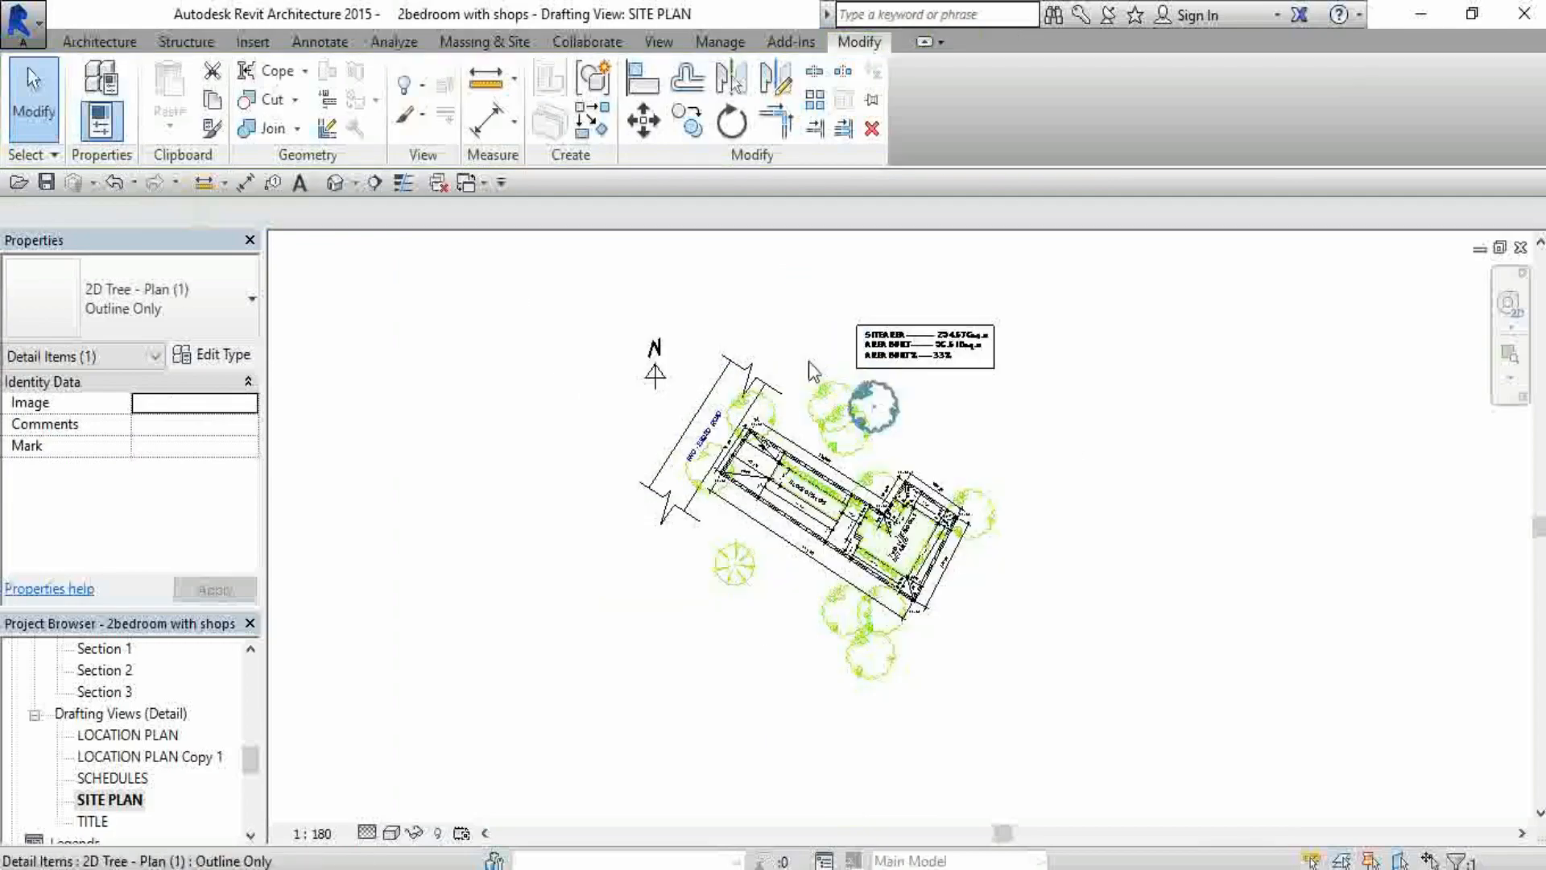
click(805, 362)
scroll(757, 434, up, 2)
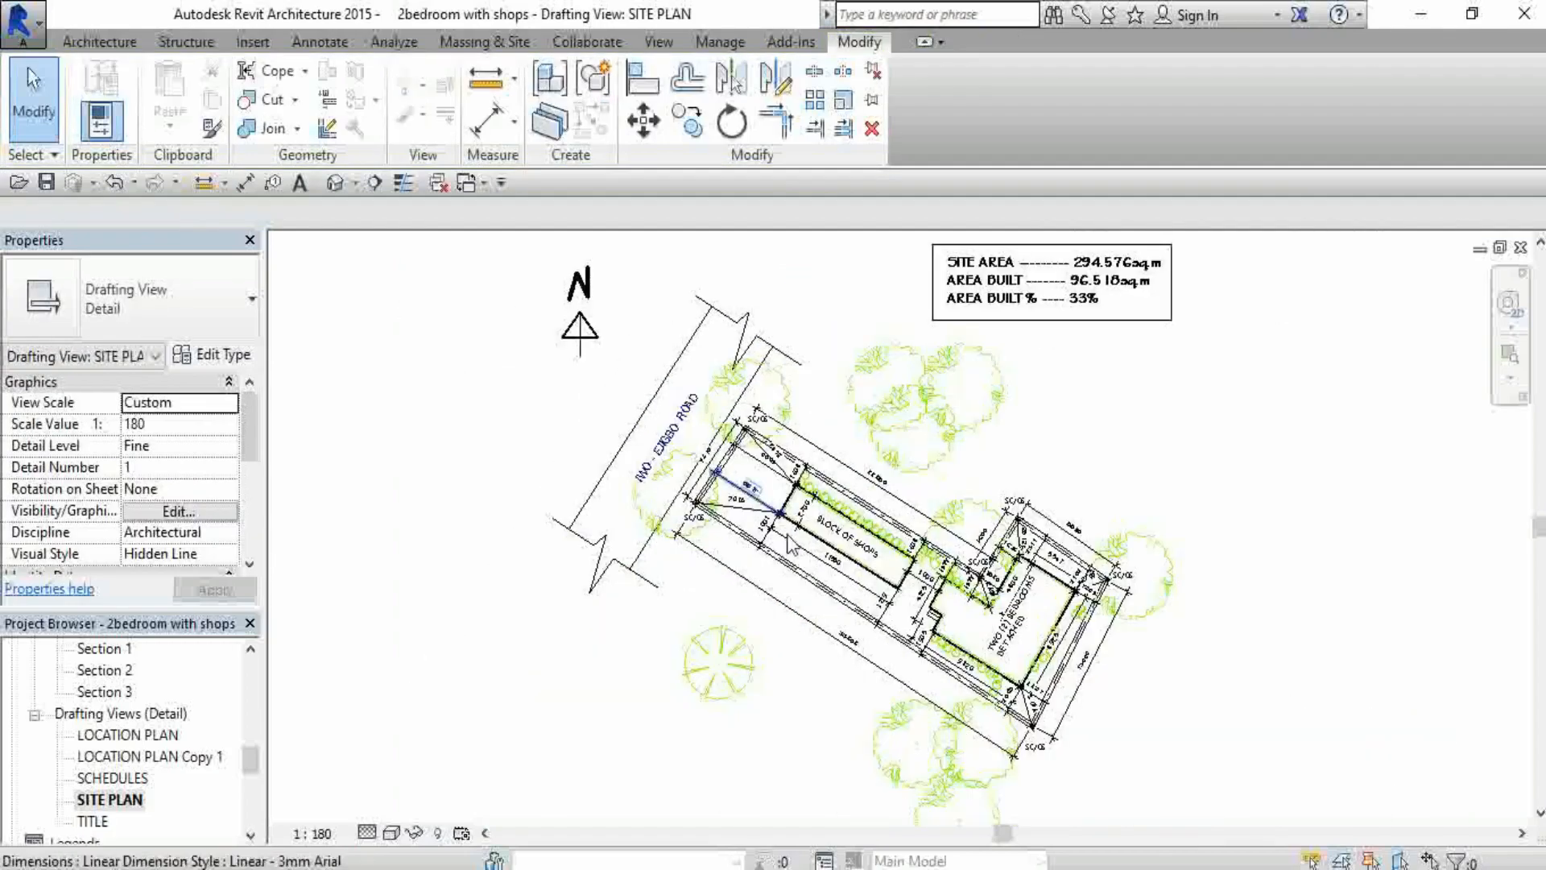
scroll(789, 545, up, 3)
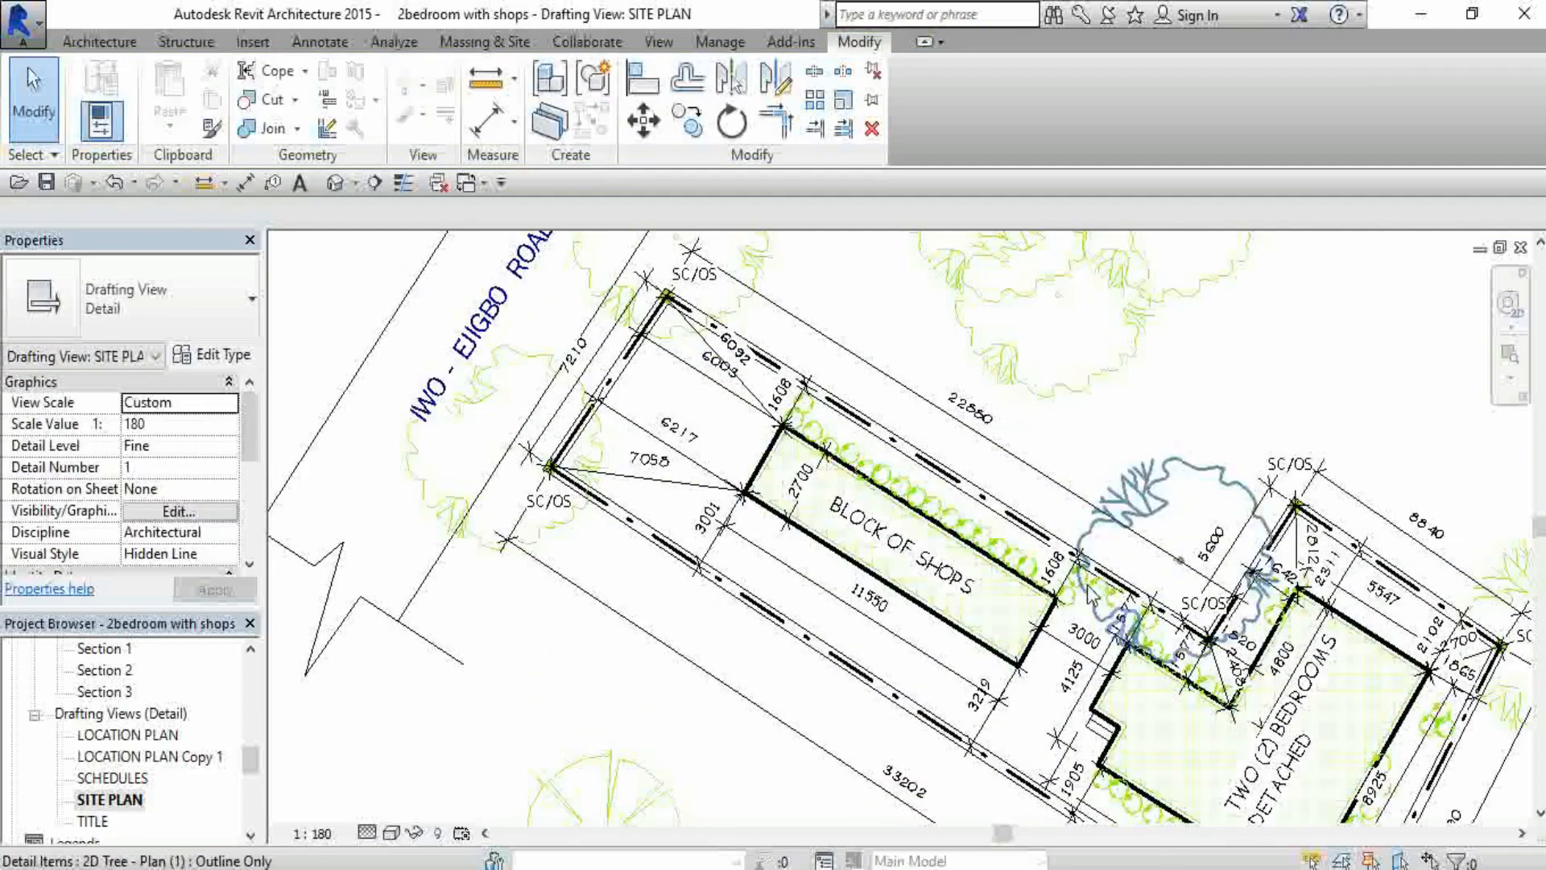
scroll(814, 412, up, 1)
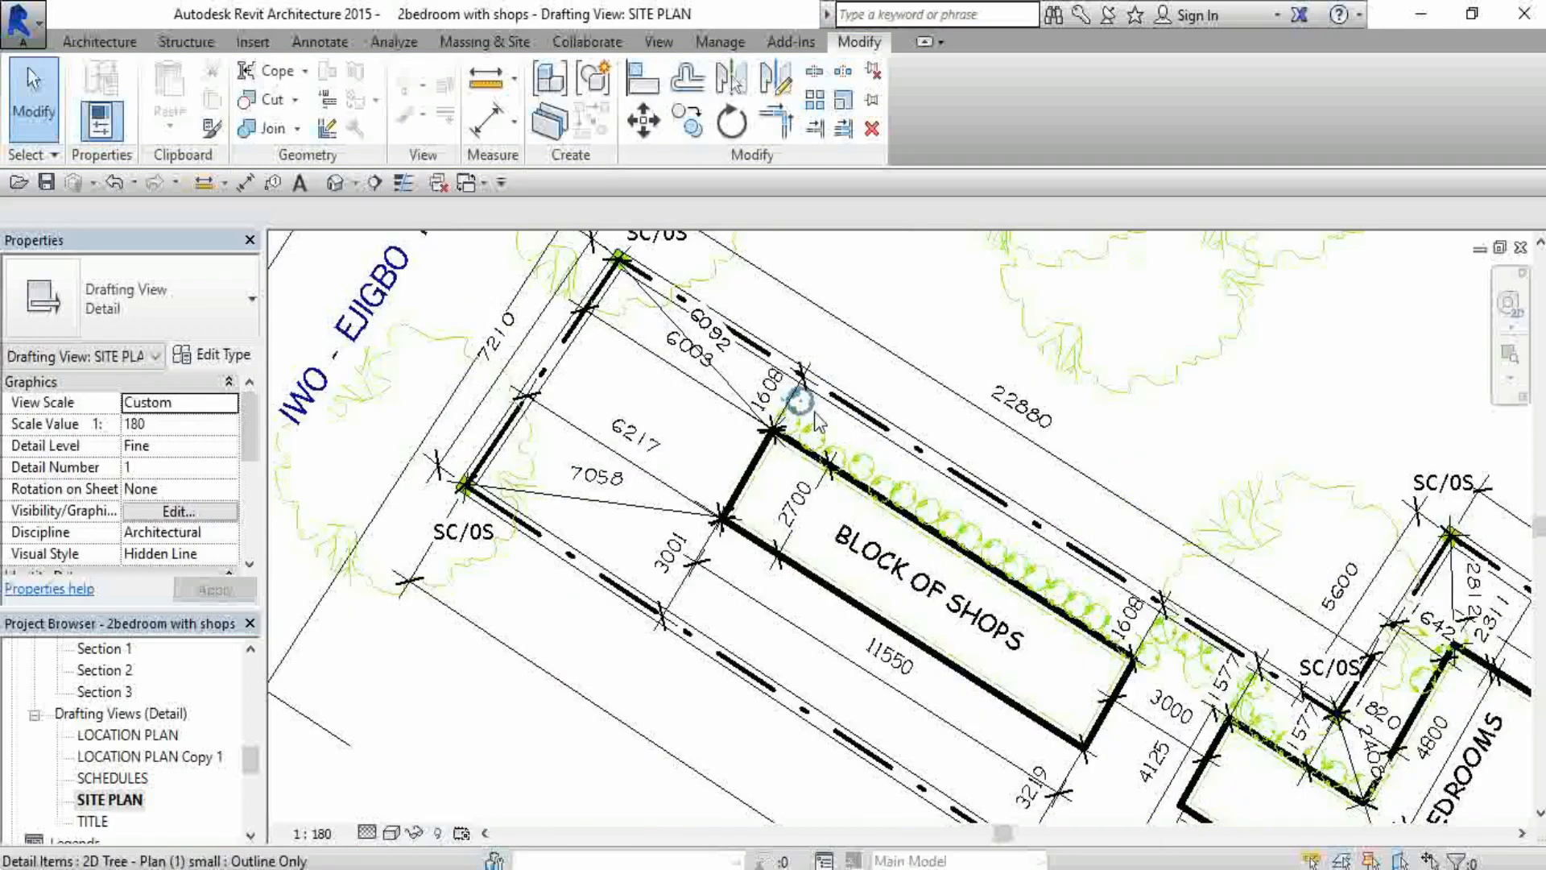
scroll(805, 587, up, 4)
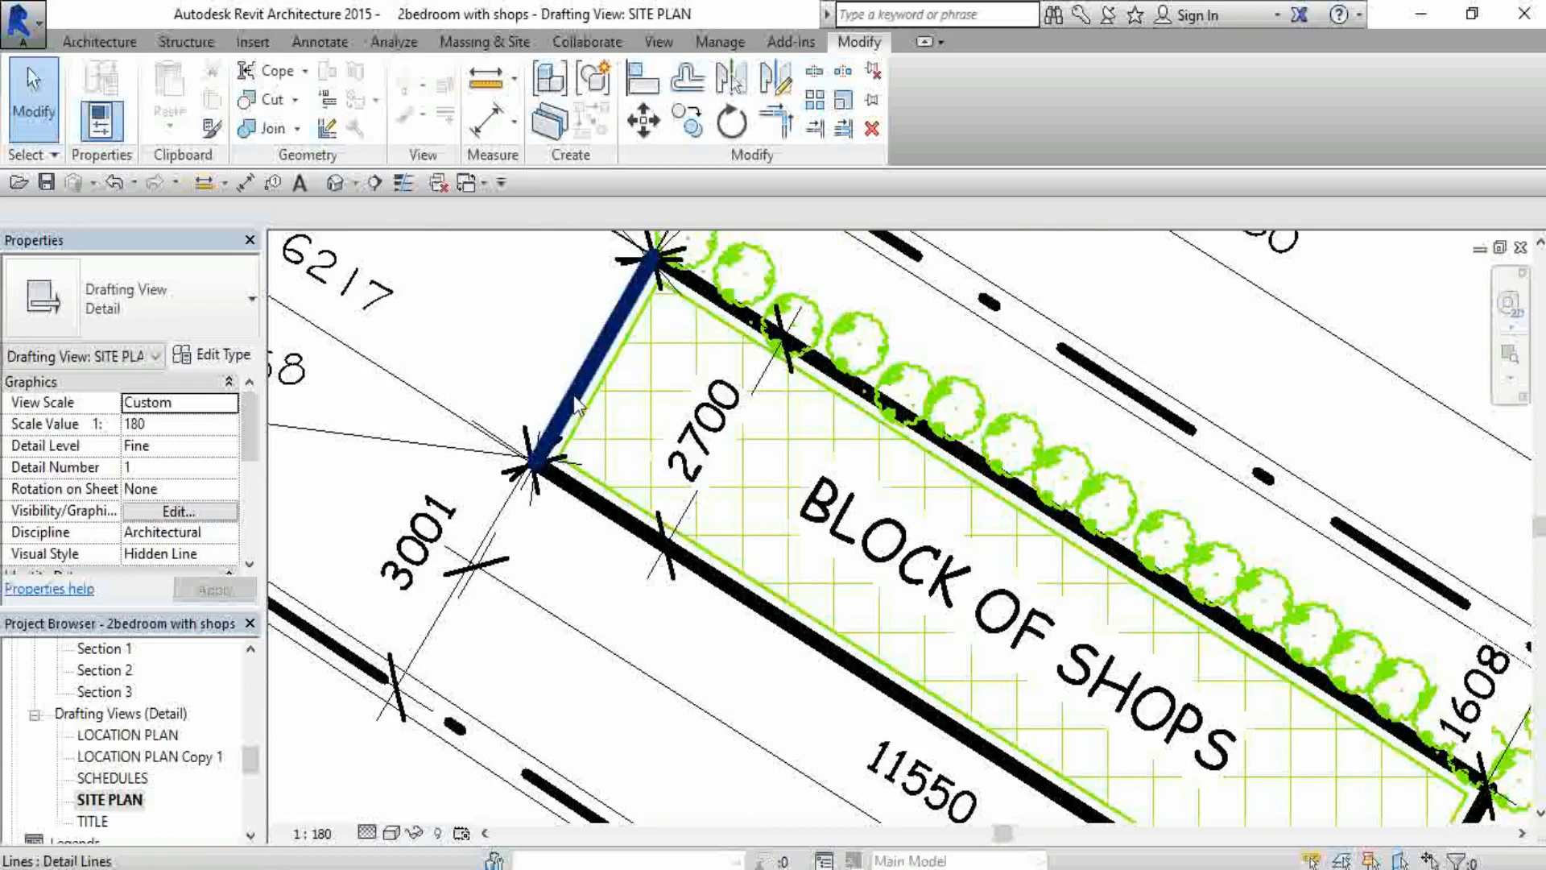
Examine how the Detail Items filter affects the filled regions of the block of shops and the two-bedroom detached building
scroll(592, 422, down, 3)
scroll(757, 540, up, 4)
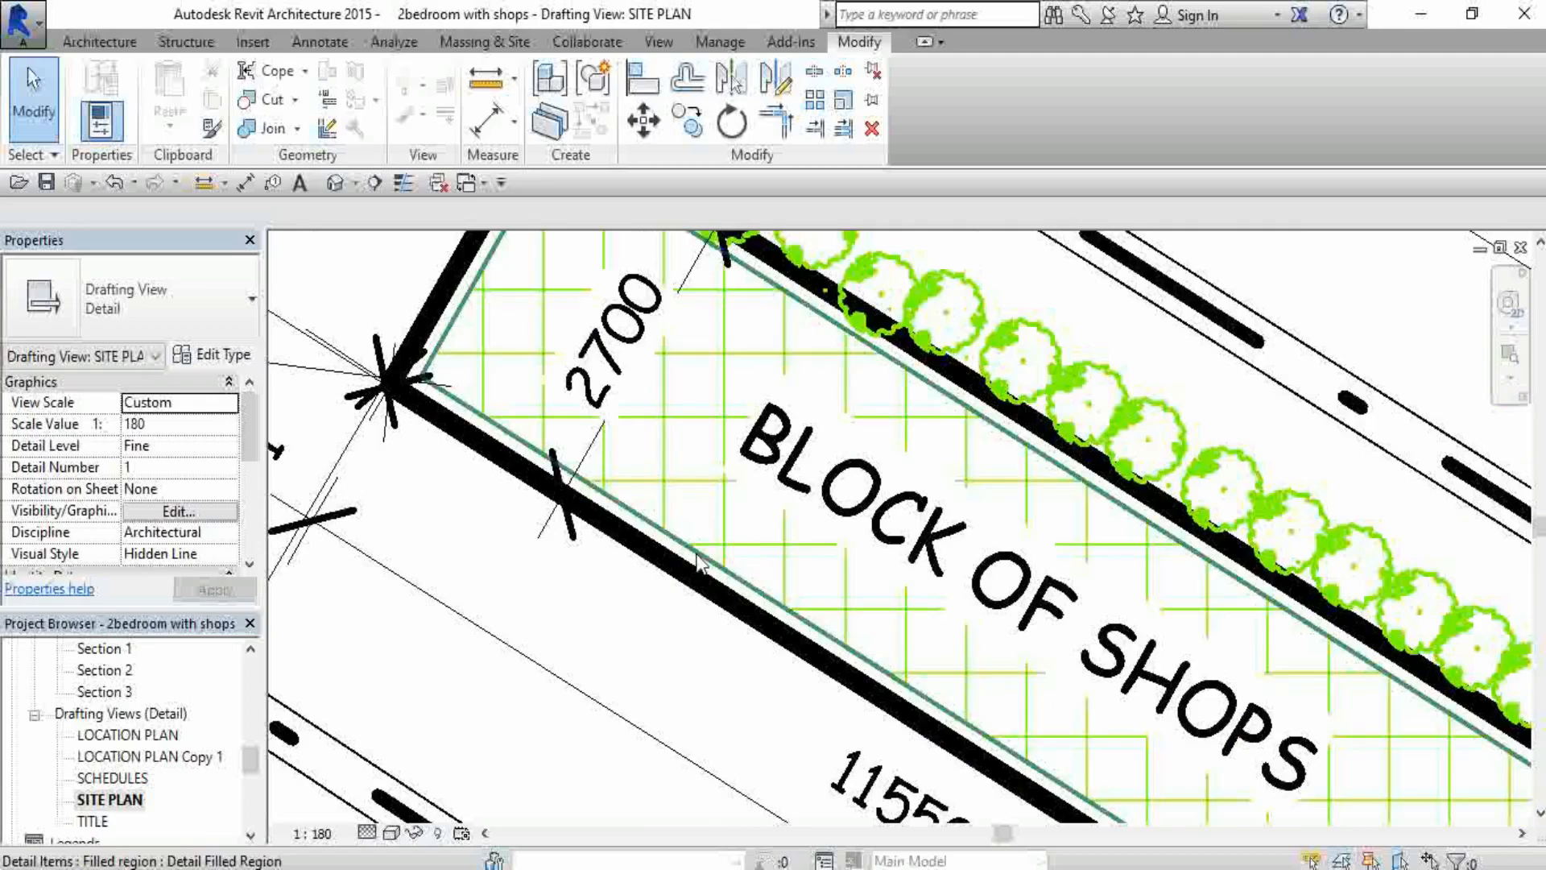
scroll(683, 547, down, 2)
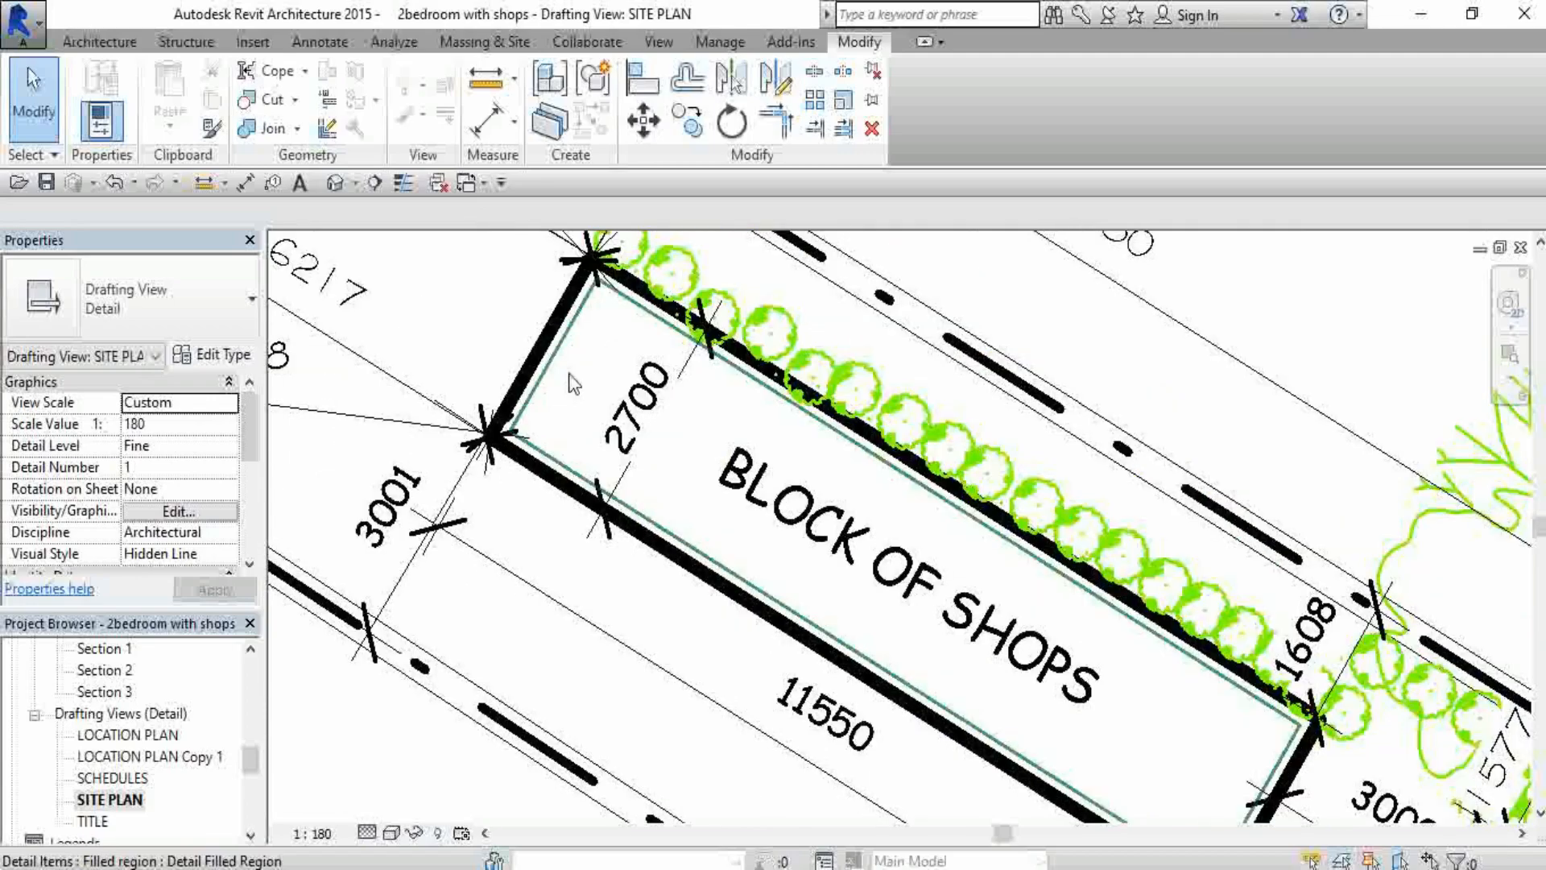
scroll(573, 384, down, 2)
scroll(683, 416, down, 2)
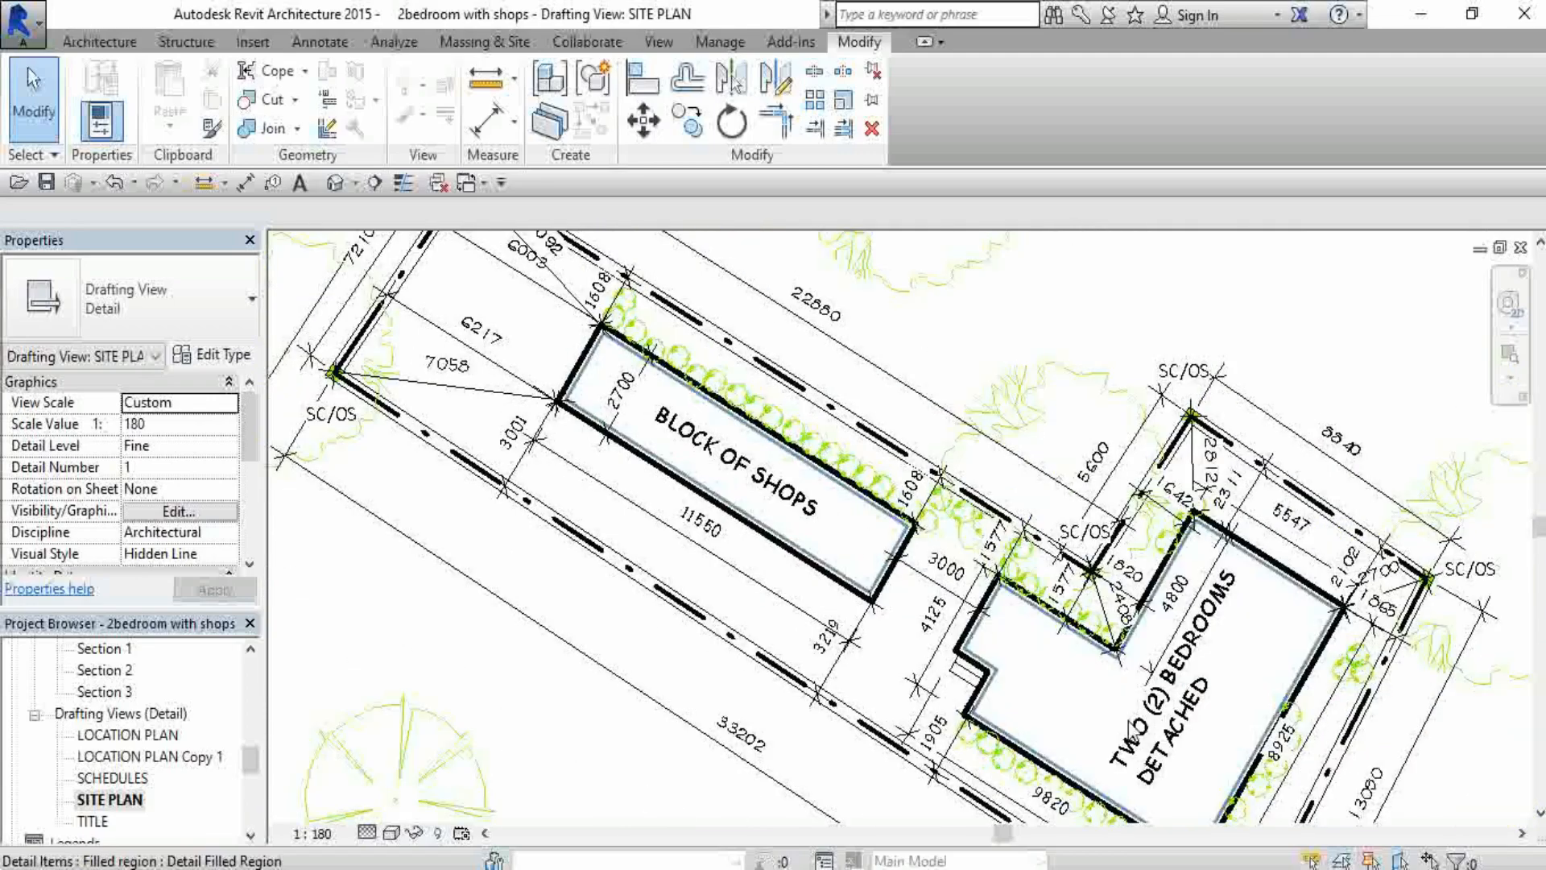
scroll(1056, 649, up, 4)
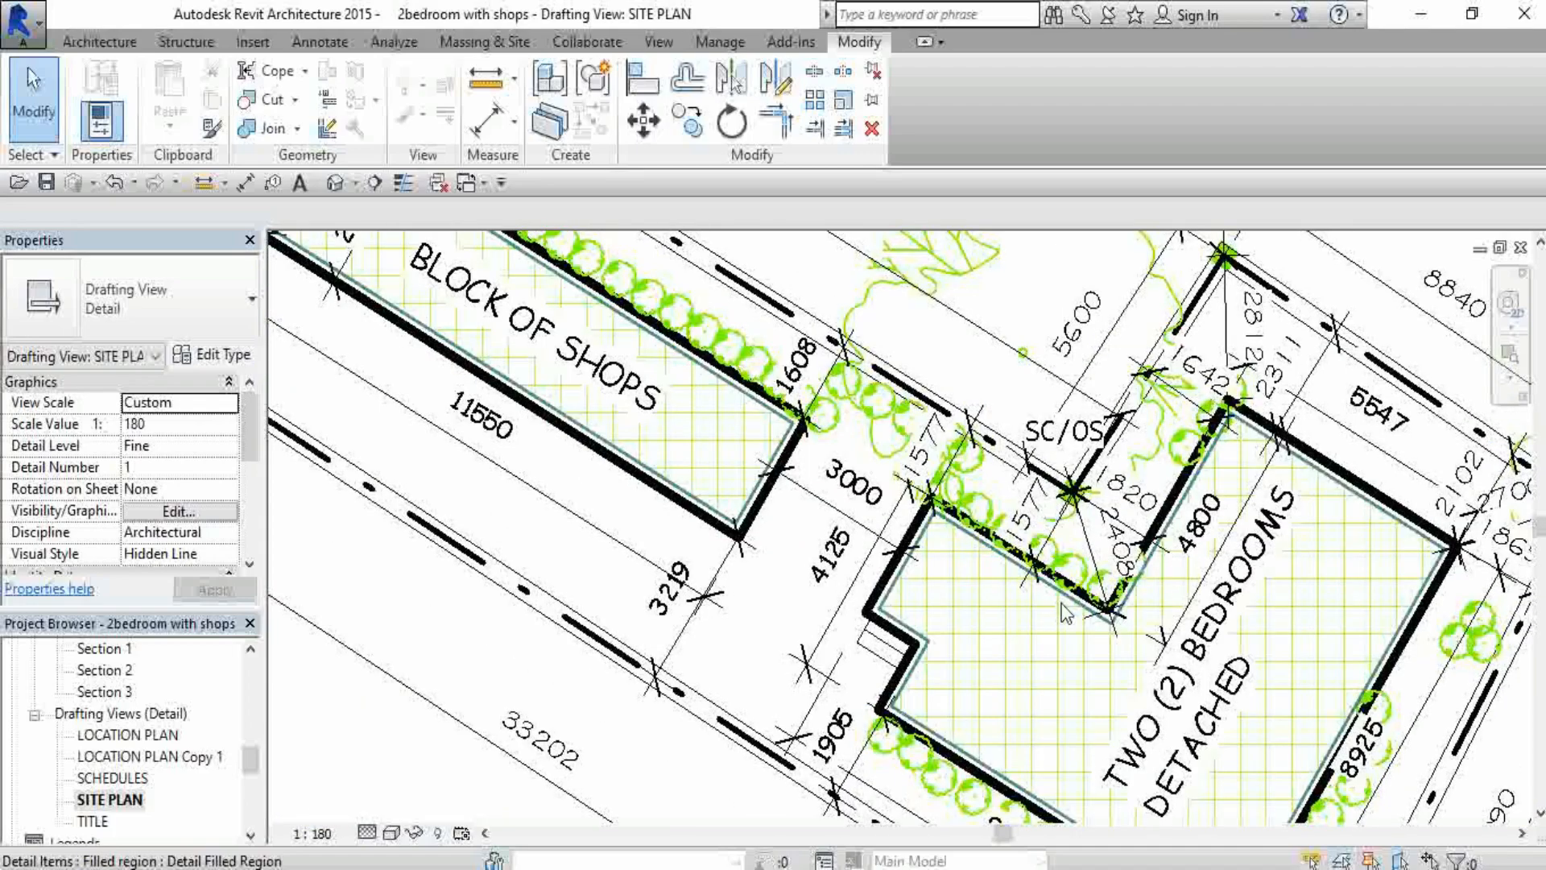
scroll(1036, 690, down, 2)
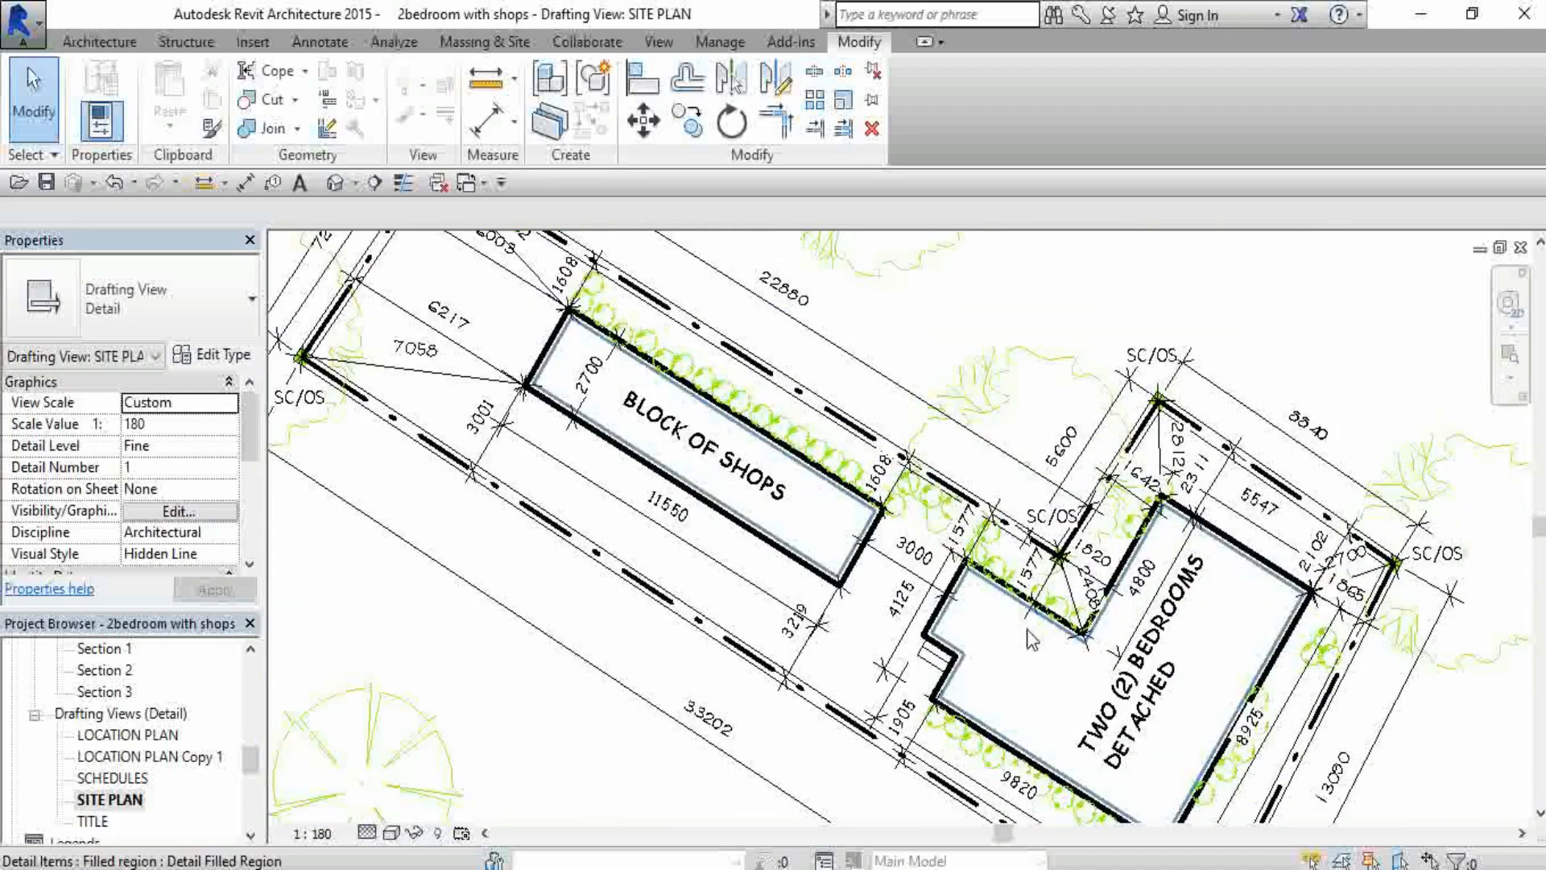
scroll(985, 515, down, 3)
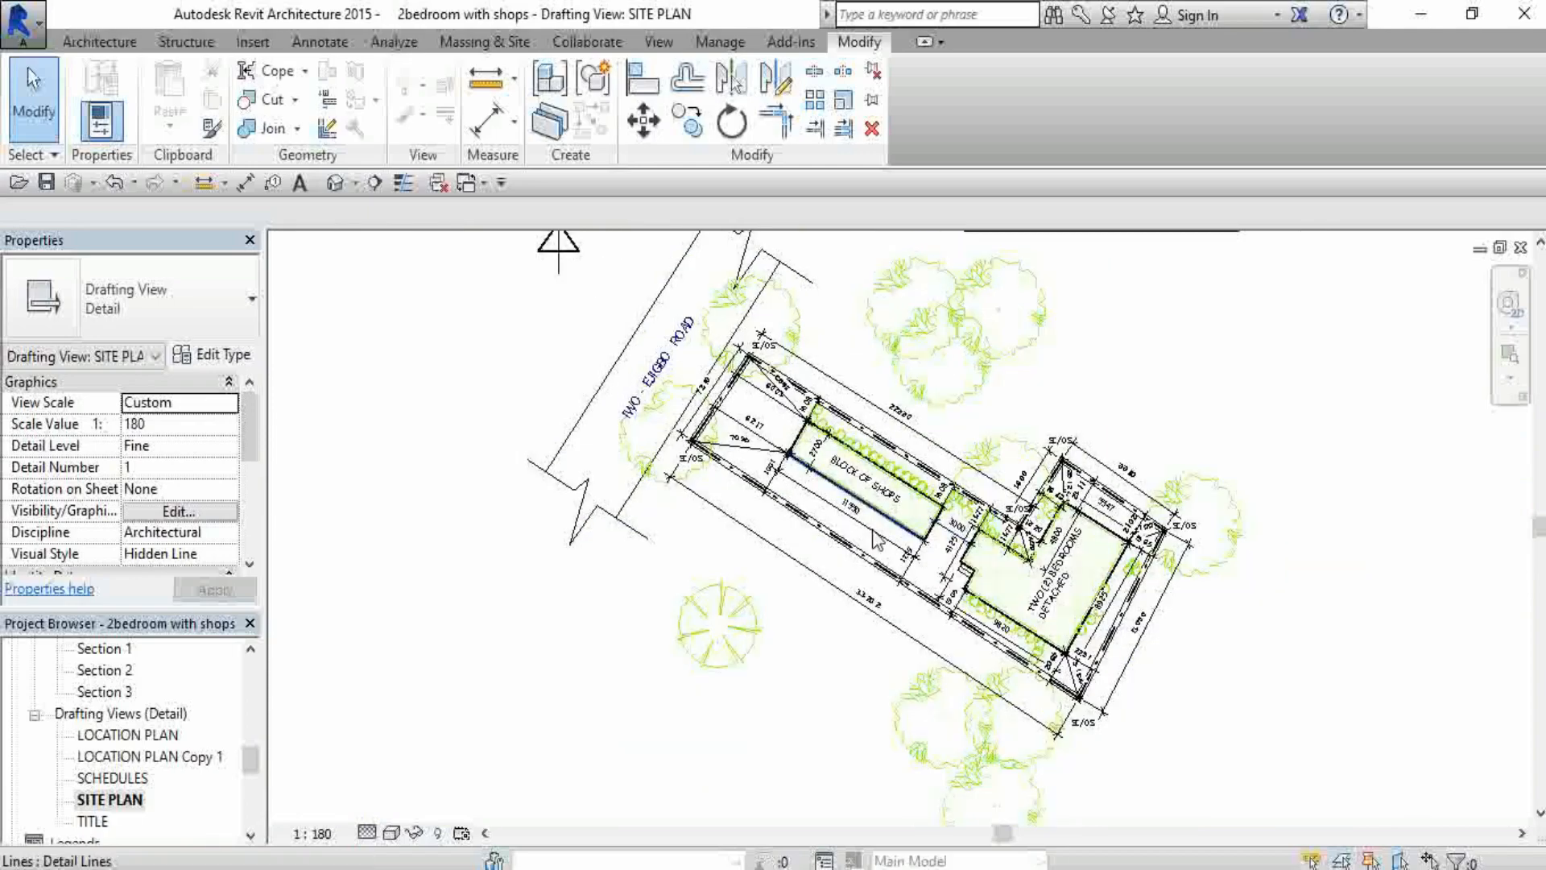
scroll(662, 530, down, 2)
scroll(745, 516, down, 1)
scroll(749, 524, up, 2)
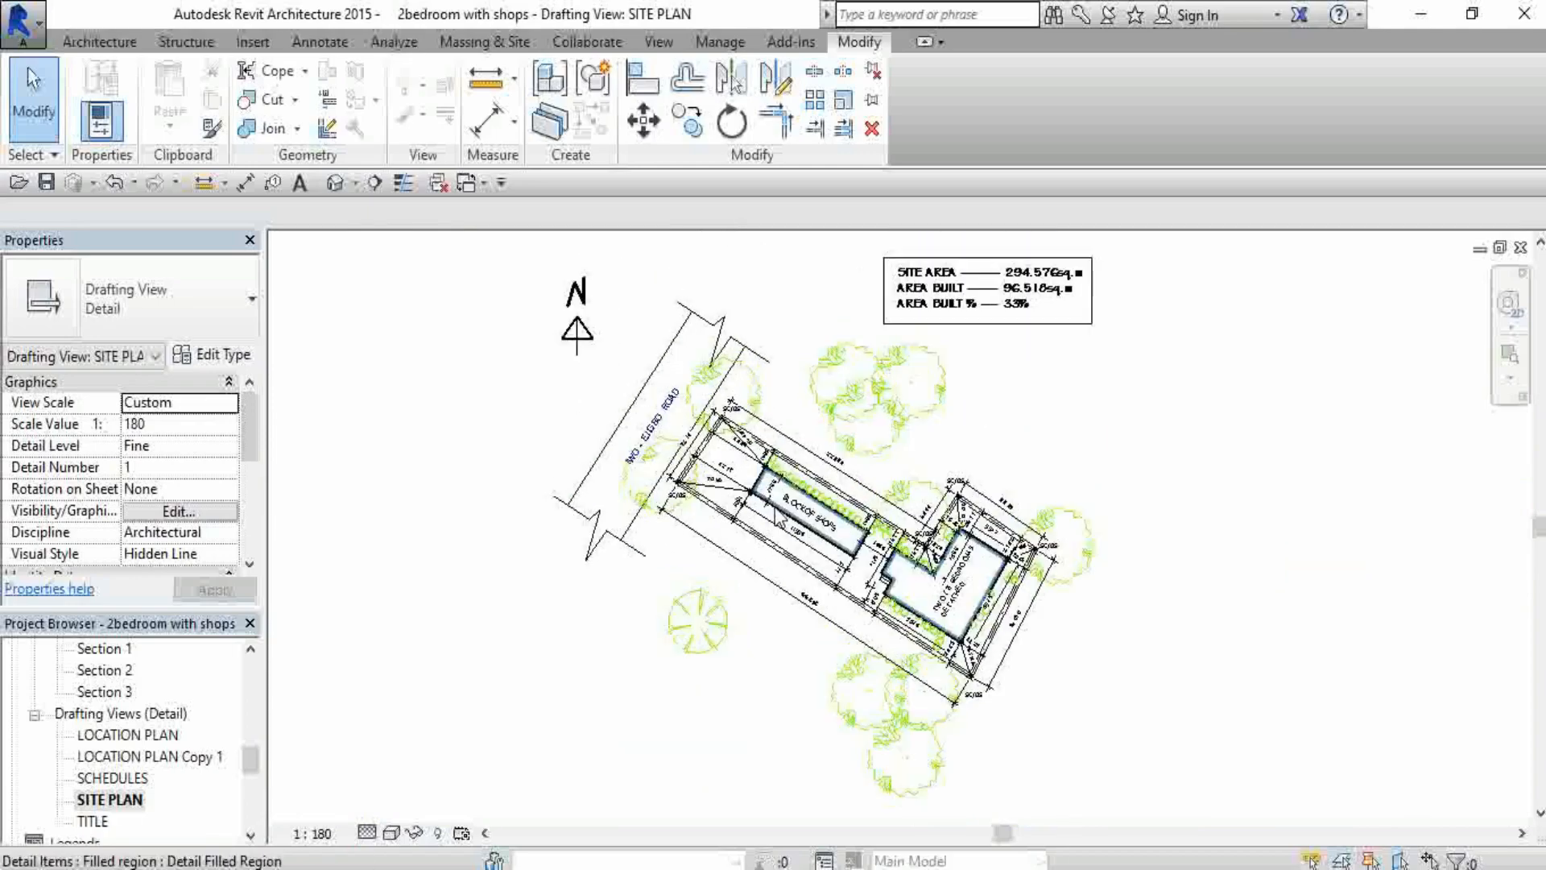
scroll(756, 625, up, 2)
scroll(805, 556, down, 2)
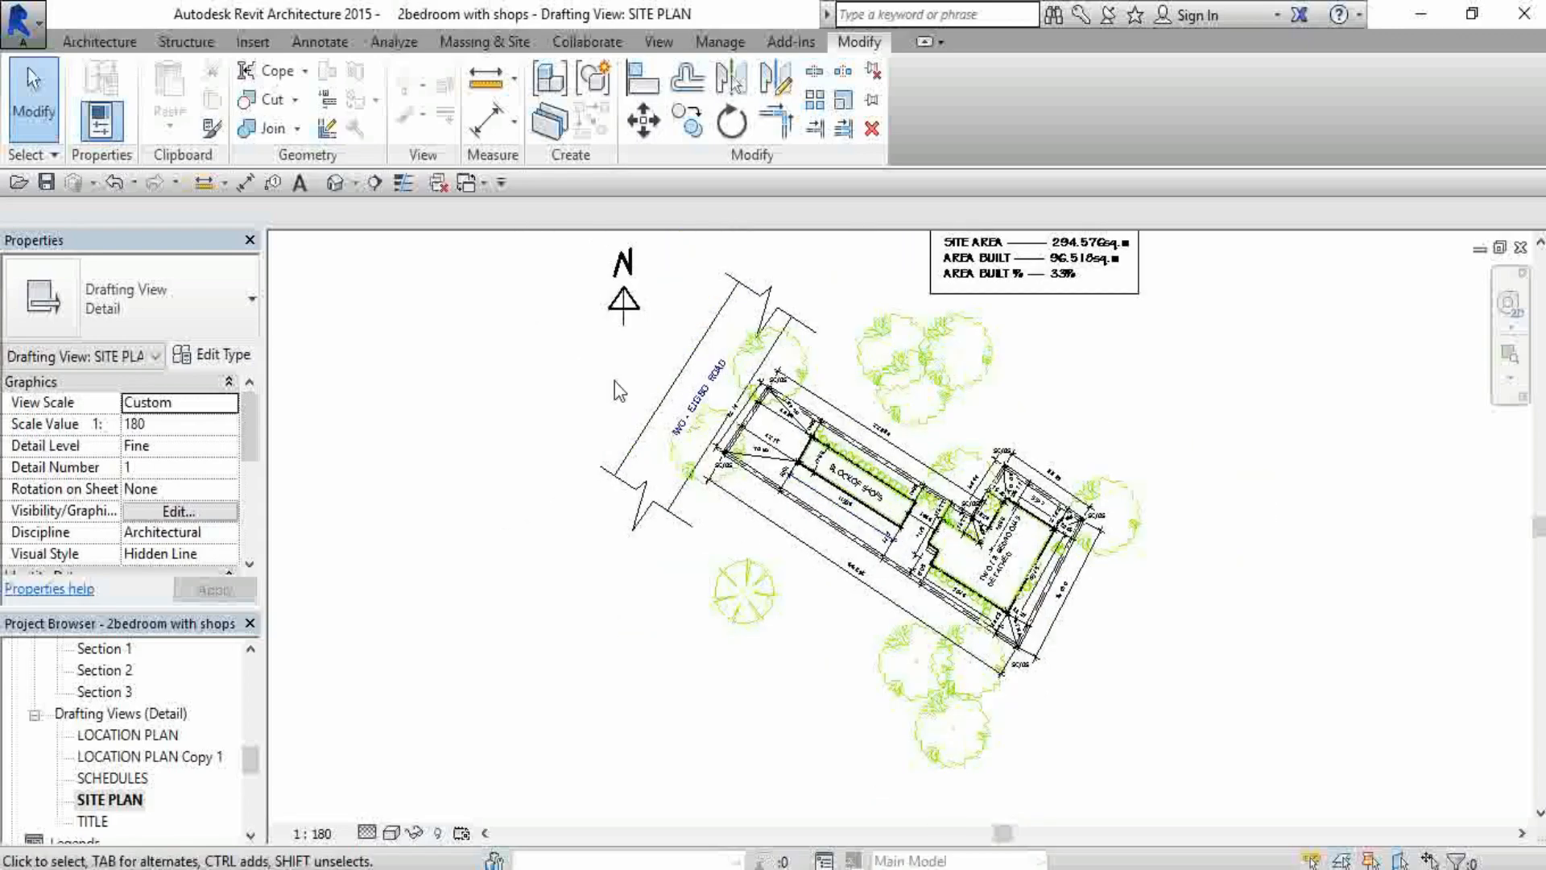
scroll(906, 640, down, 1)
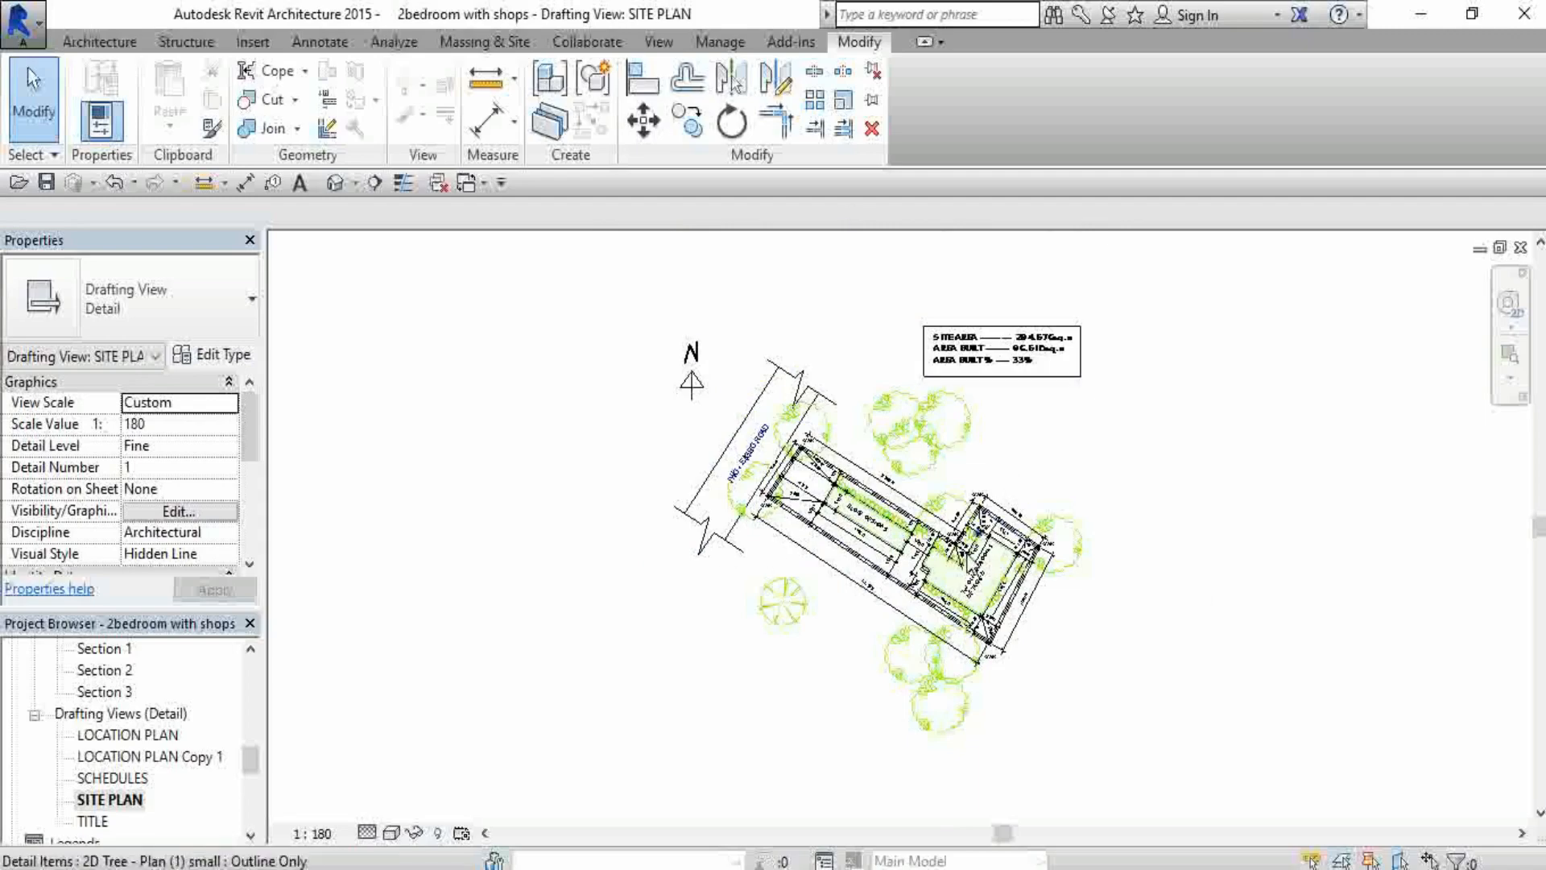
scroll(950, 644, up, 1)
scroll(954, 662, down, 1)
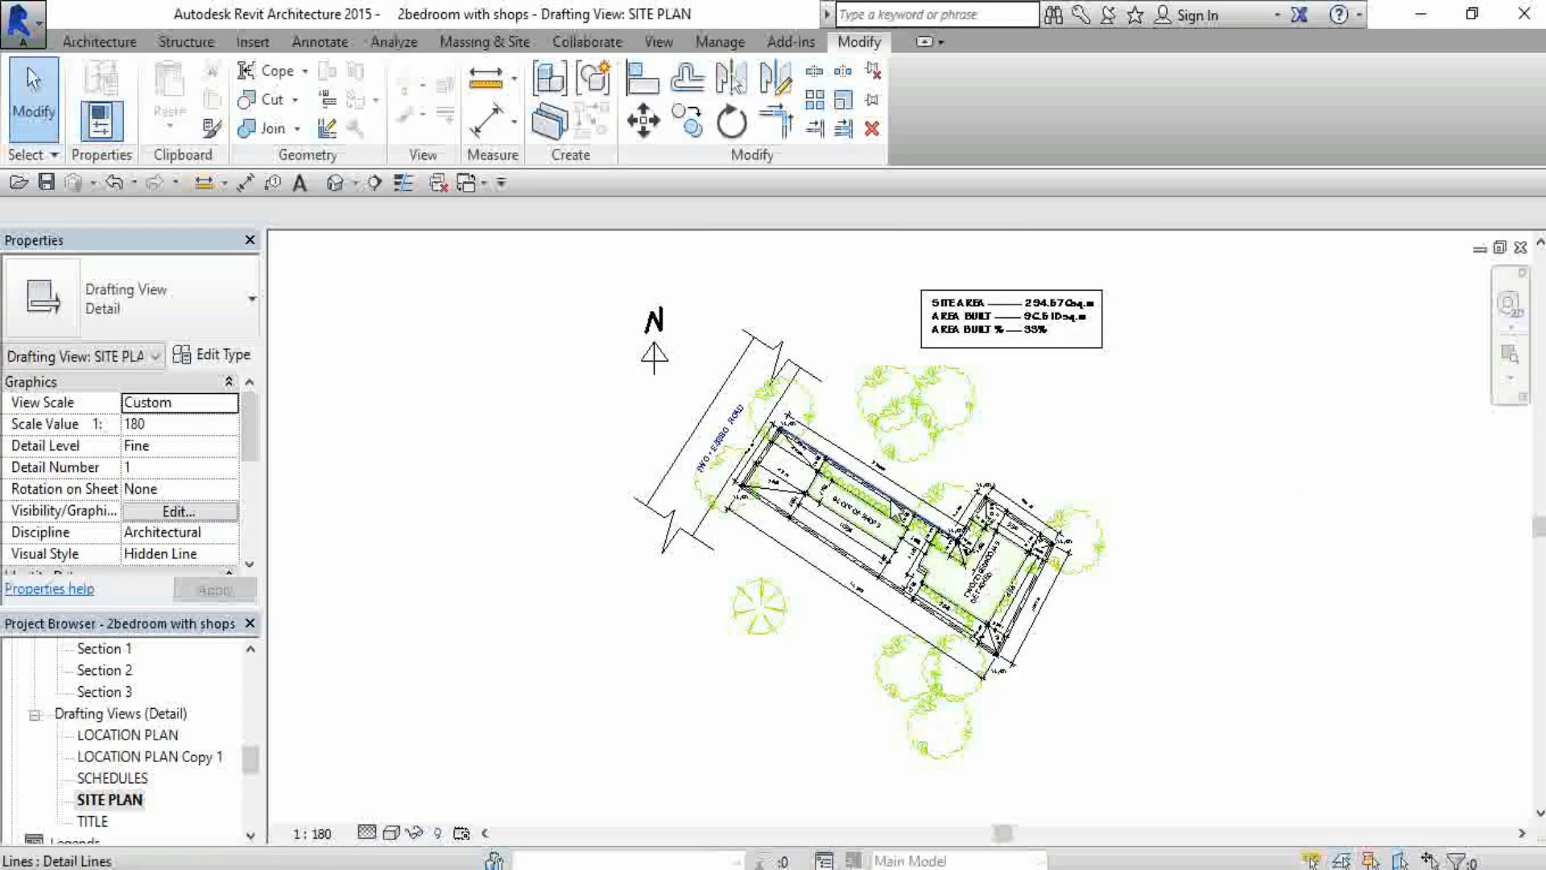
scroll(990, 416, up, 2)
scroll(863, 427, down, 2)
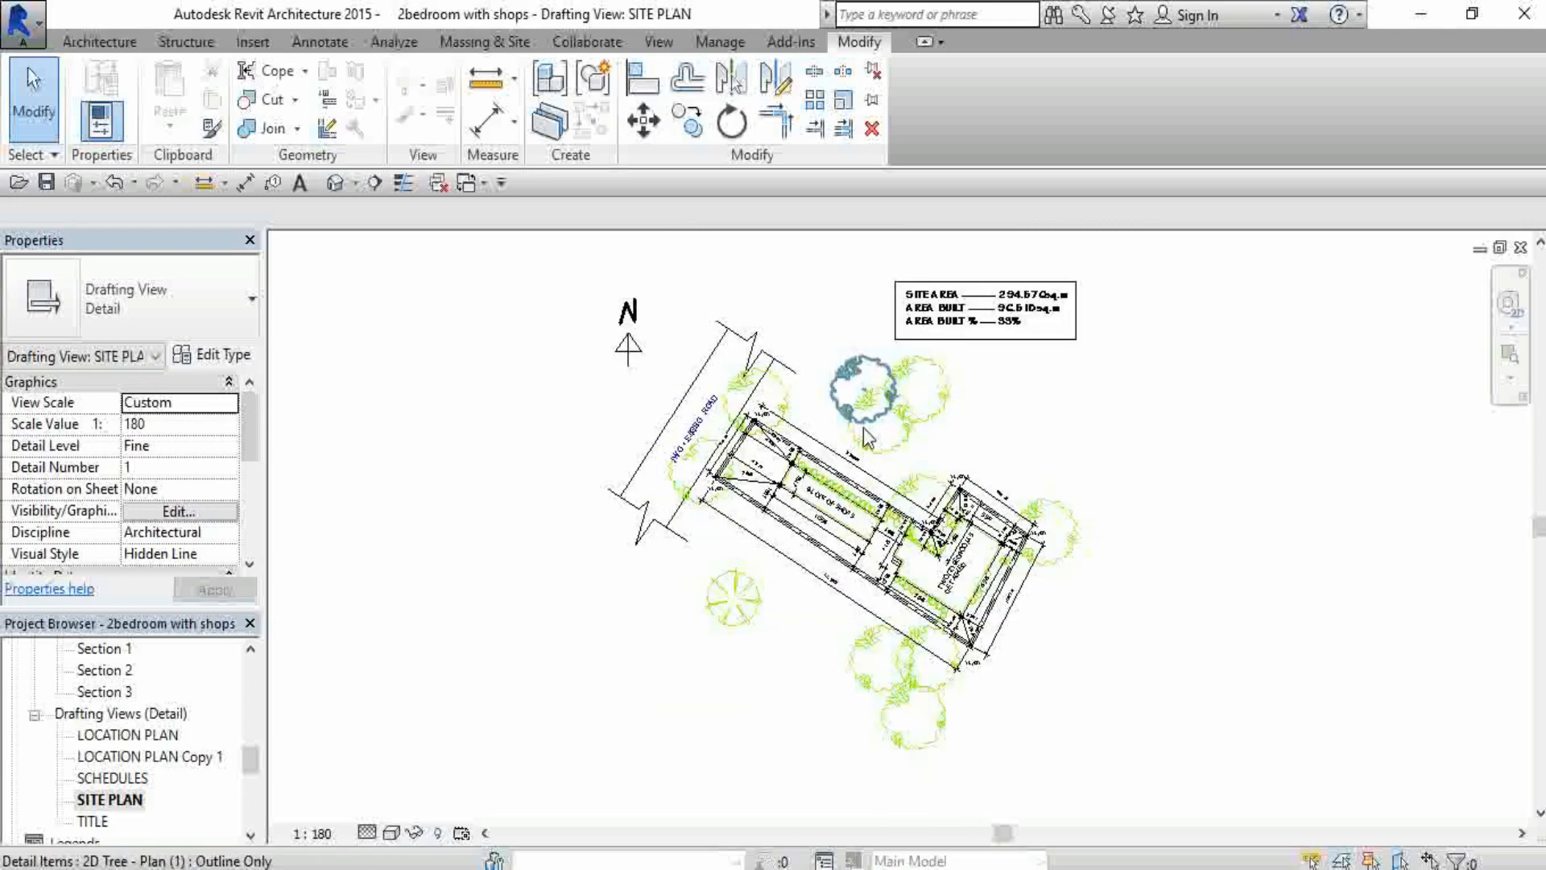
scroll(858, 499, up, 1)
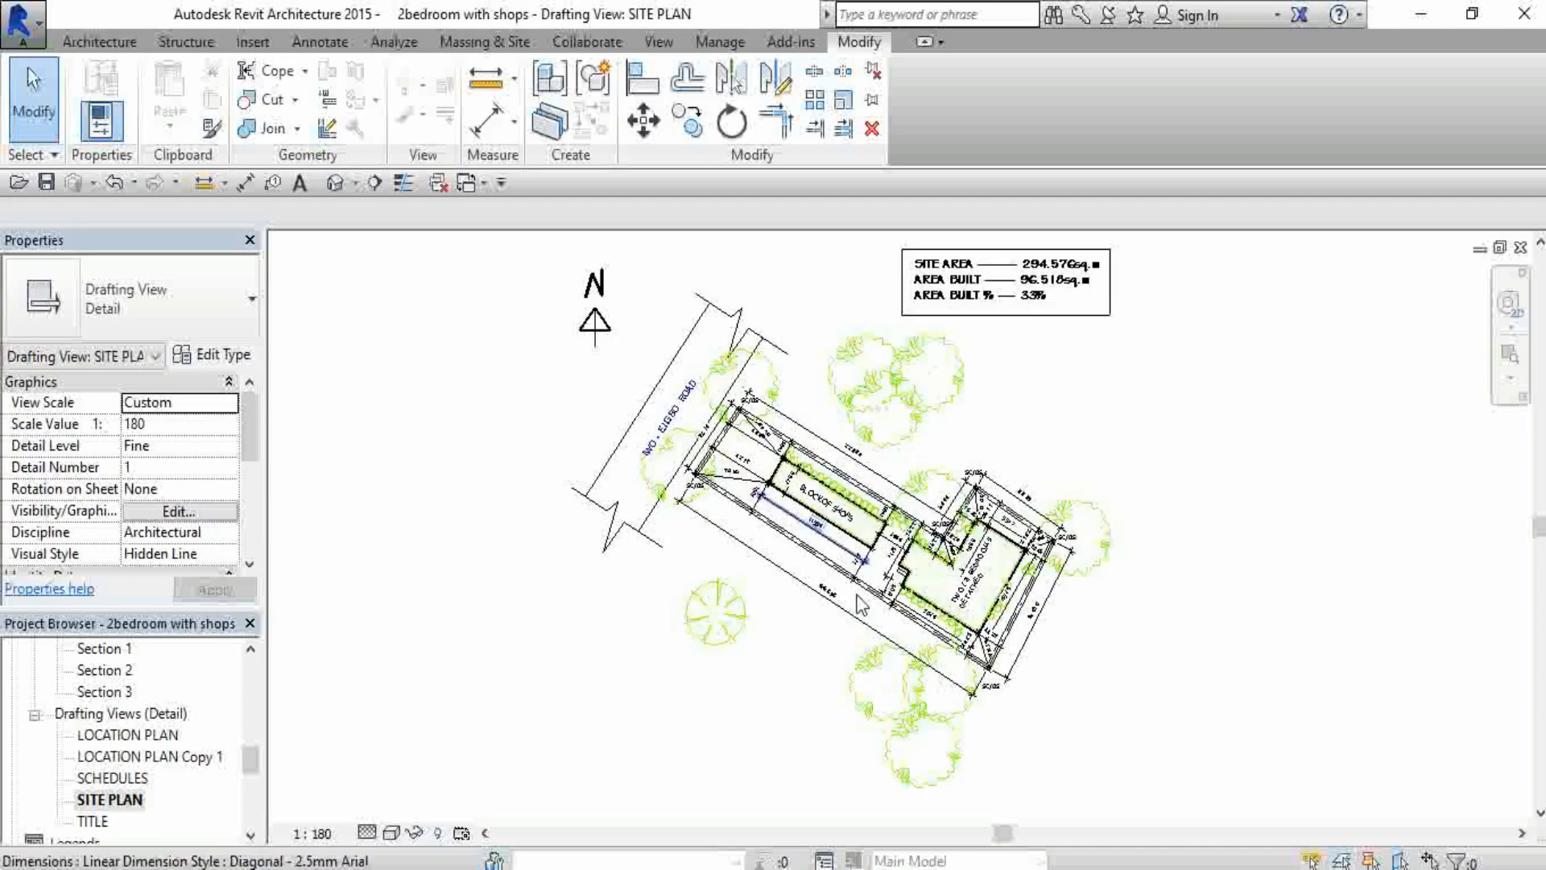
scroll(862, 605, down, 1)
scroll(847, 377, up, 1)
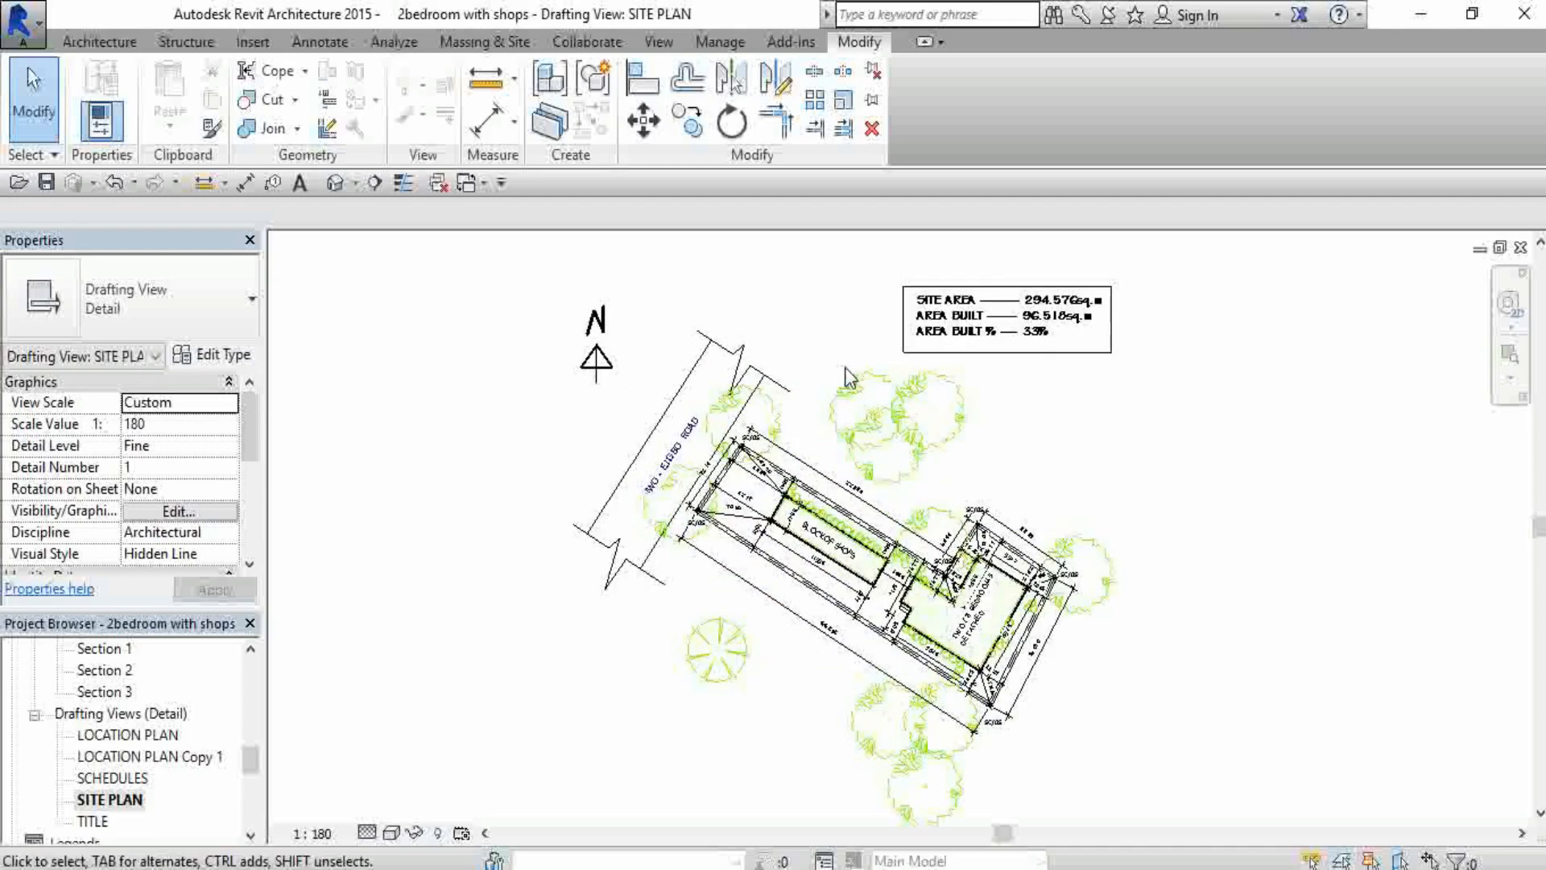